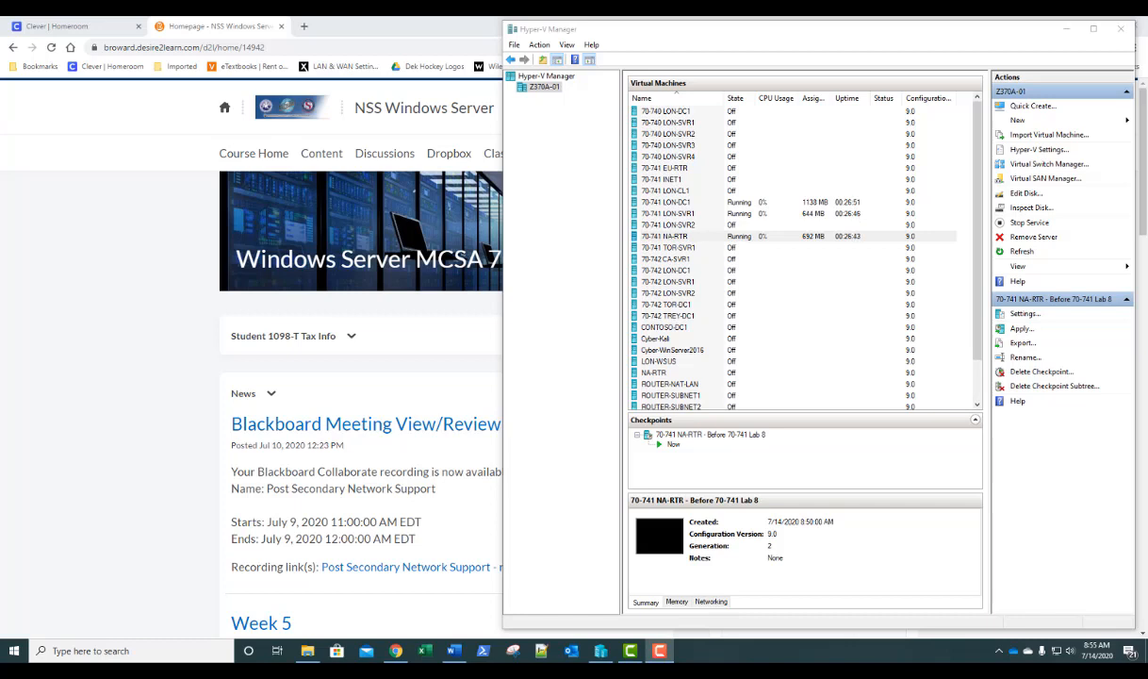
- Connect to the 70-741 LON-SVR1 VM and sign in with the administrator password
{"action": "double_click", "coordinate": [674, 215]}
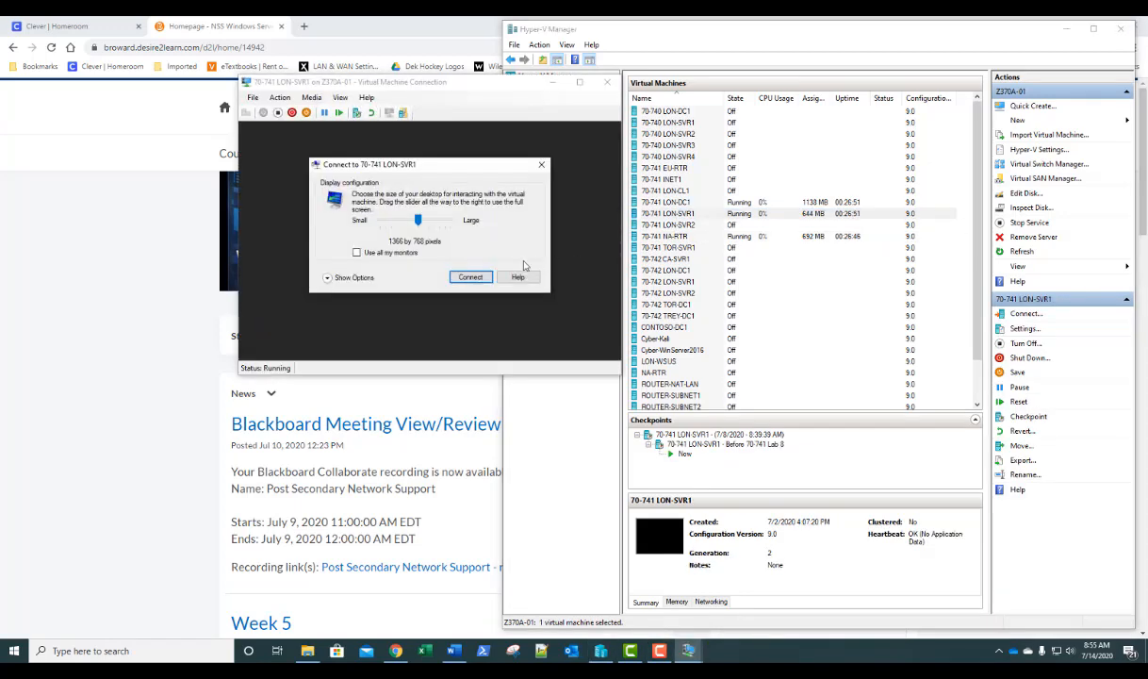
{"action": "left_click", "coordinate": [474, 279]}
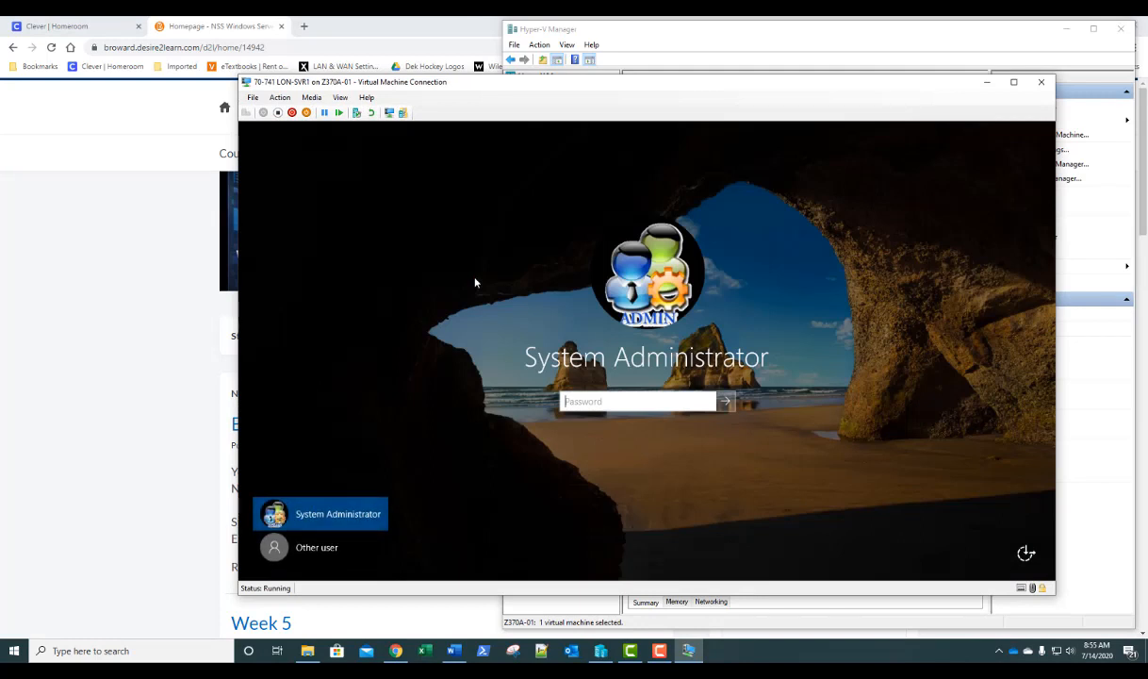
{"action": "type", "text": "Pa$$w0rd"}
{"action": "key", "text": "Return"}
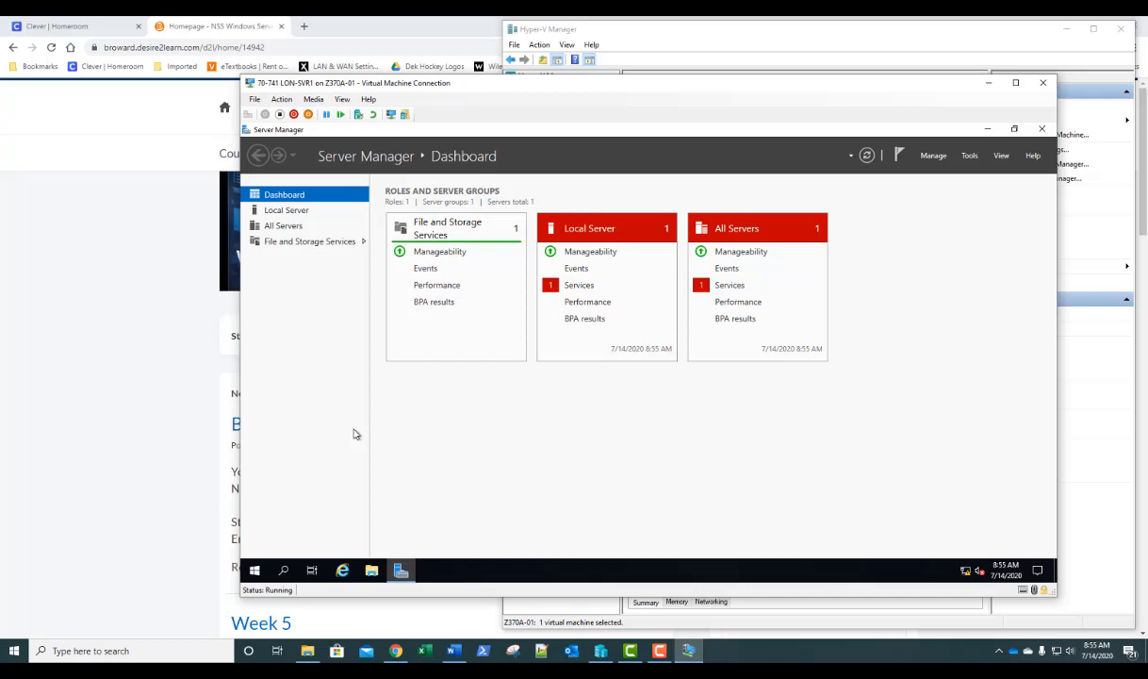
- Launch Add Roles and Features with role-based installation on LON-SVR1.adatum.com, reaching Server Roles
{"action": "left_click", "coordinate": [931, 158]}
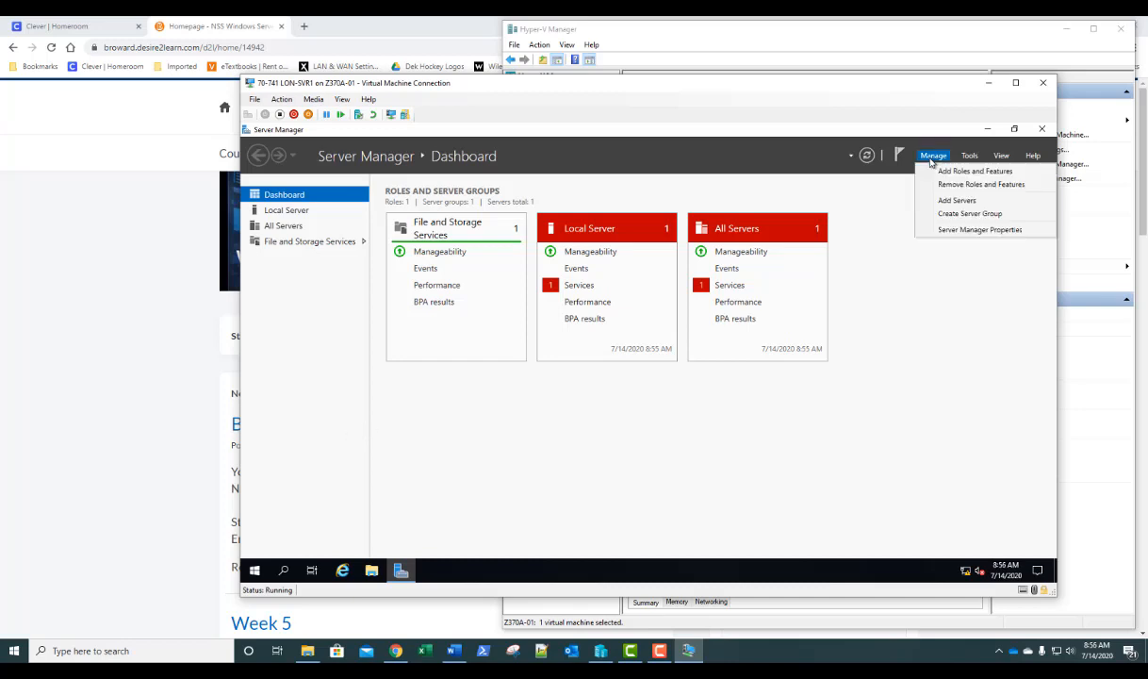
{"action": "left_click", "coordinate": [938, 168]}
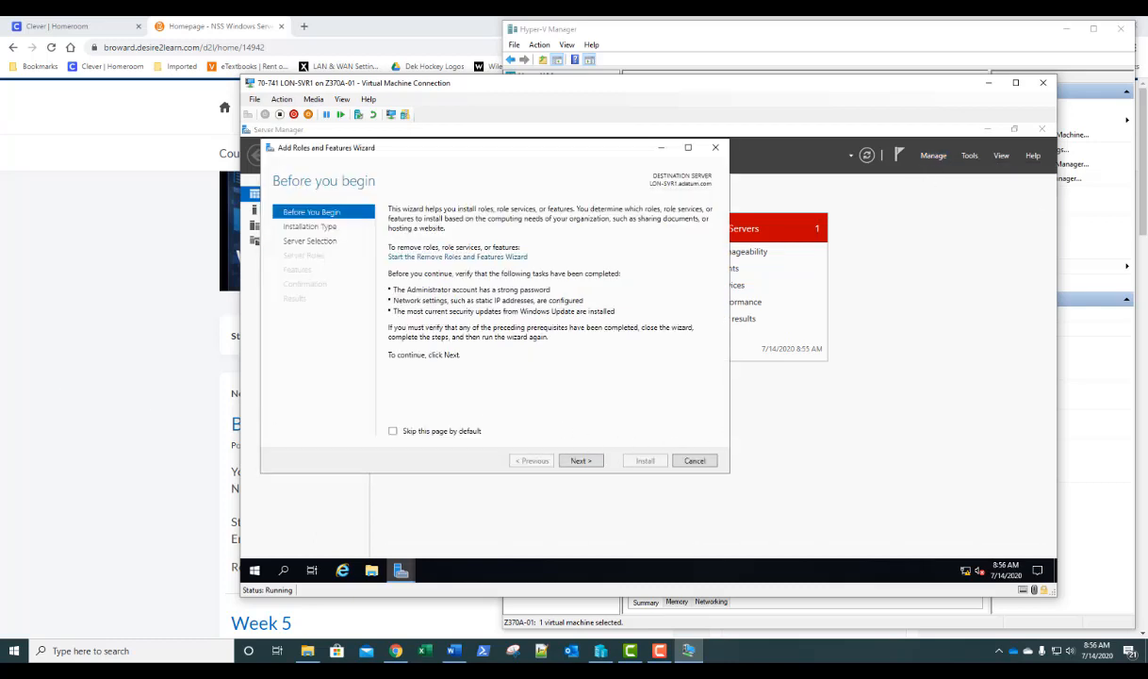
{"action": "left_click", "coordinate": [582, 461]}
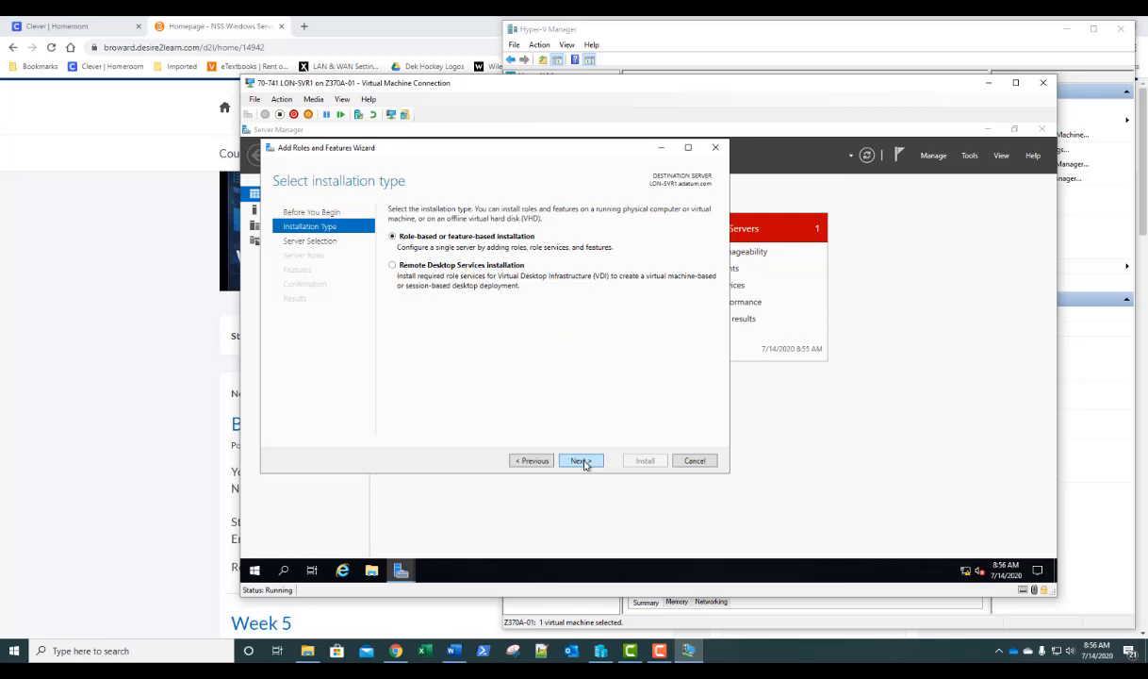
{"action": "left_click", "coordinate": [582, 461]}
{"action": "left_click", "coordinate": [582, 461]}
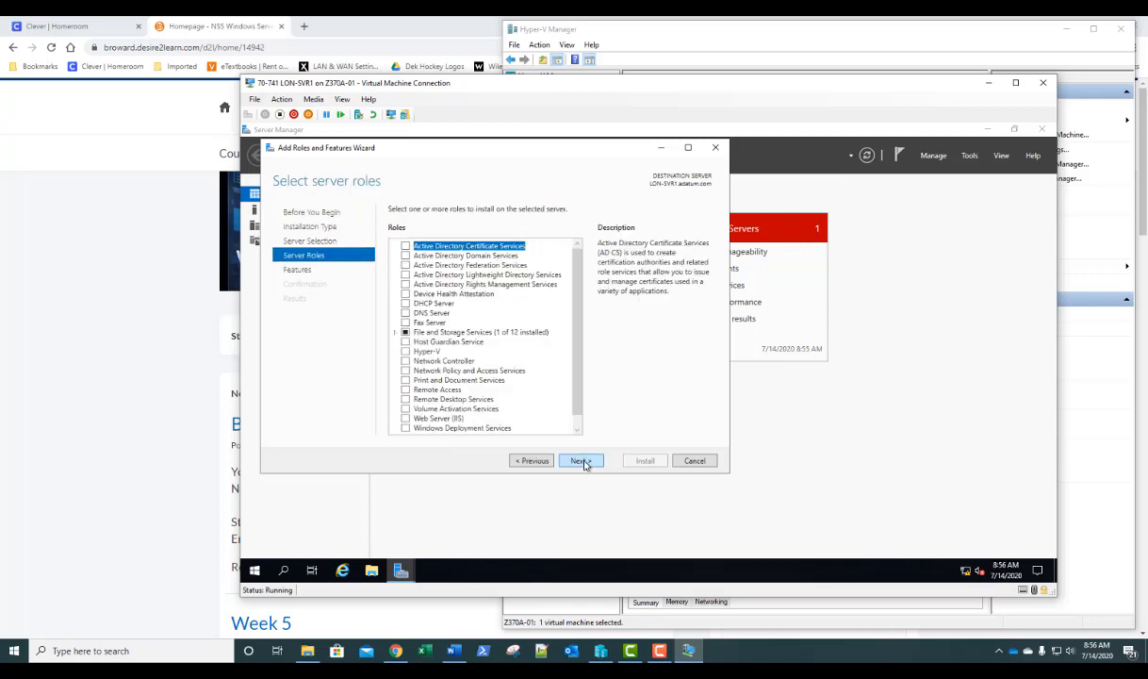
{"action": "left_click", "coordinate": [531, 460]}
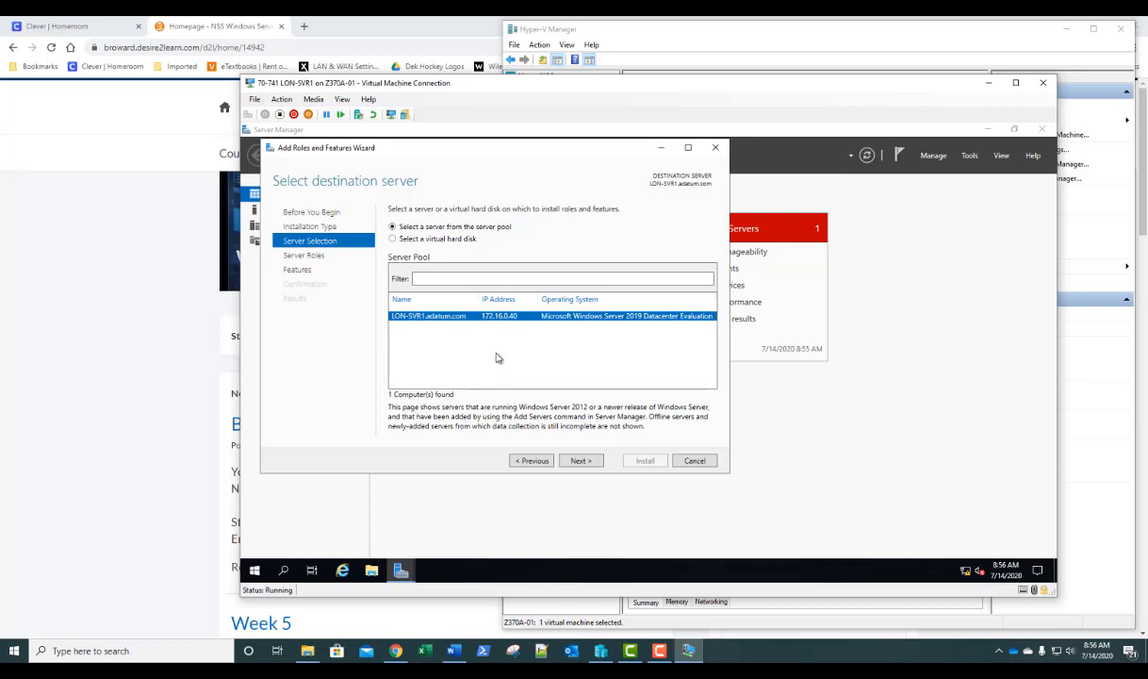
{"action": "left_click", "coordinate": [581, 461]}
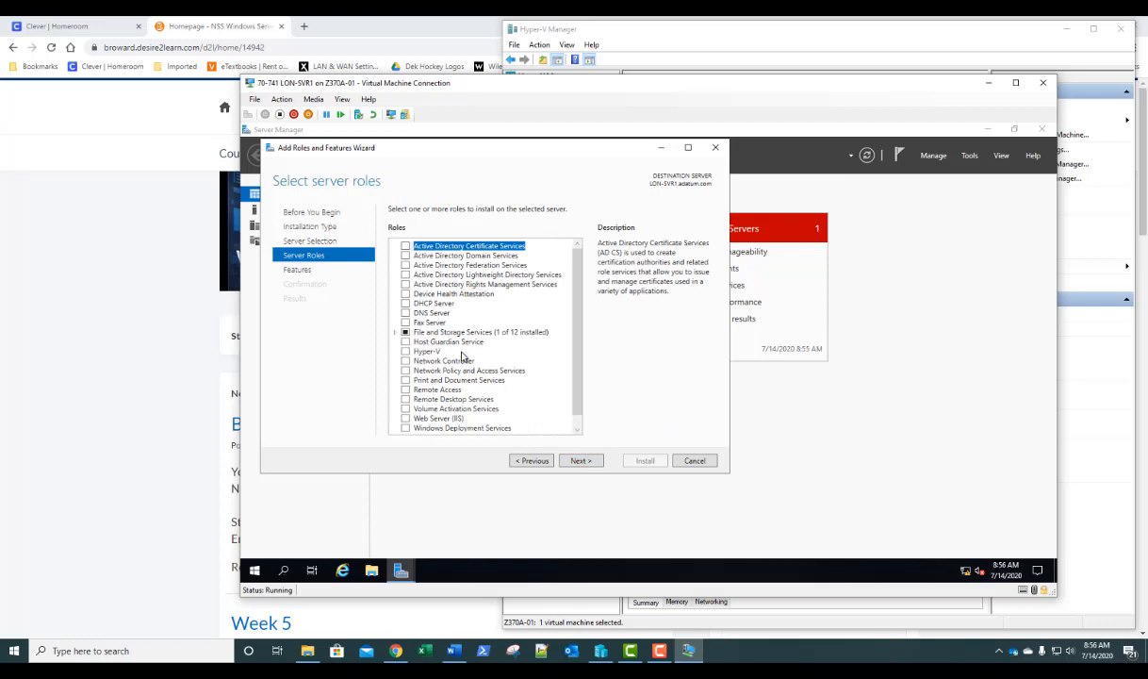
- Select the Remote Access role, leaving features unchanged, and advance to its role services
{"action": "left_click", "coordinate": [410, 390]}
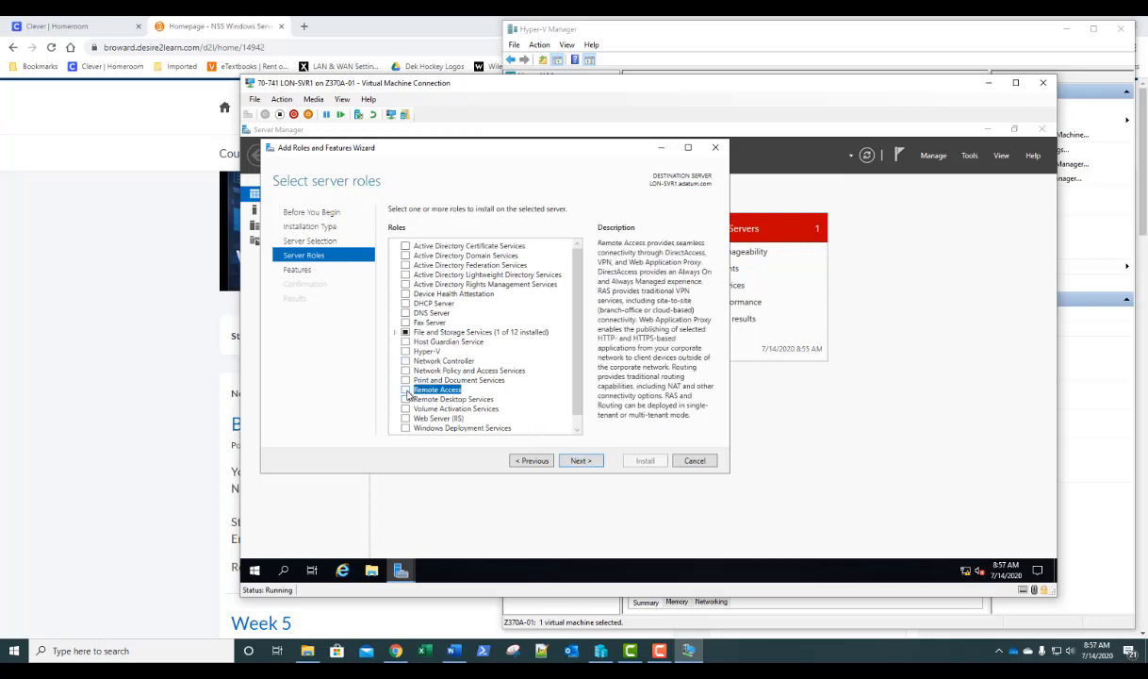
{"action": "left_click", "coordinate": [406, 390]}
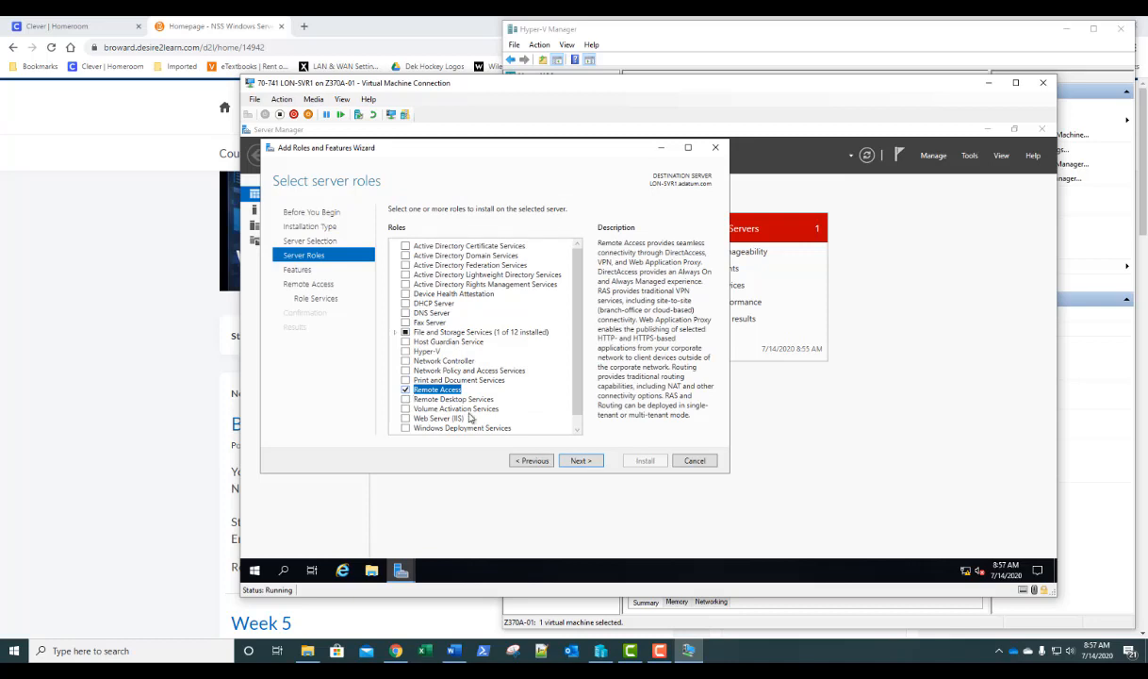
{"action": "left_click", "coordinate": [579, 461]}
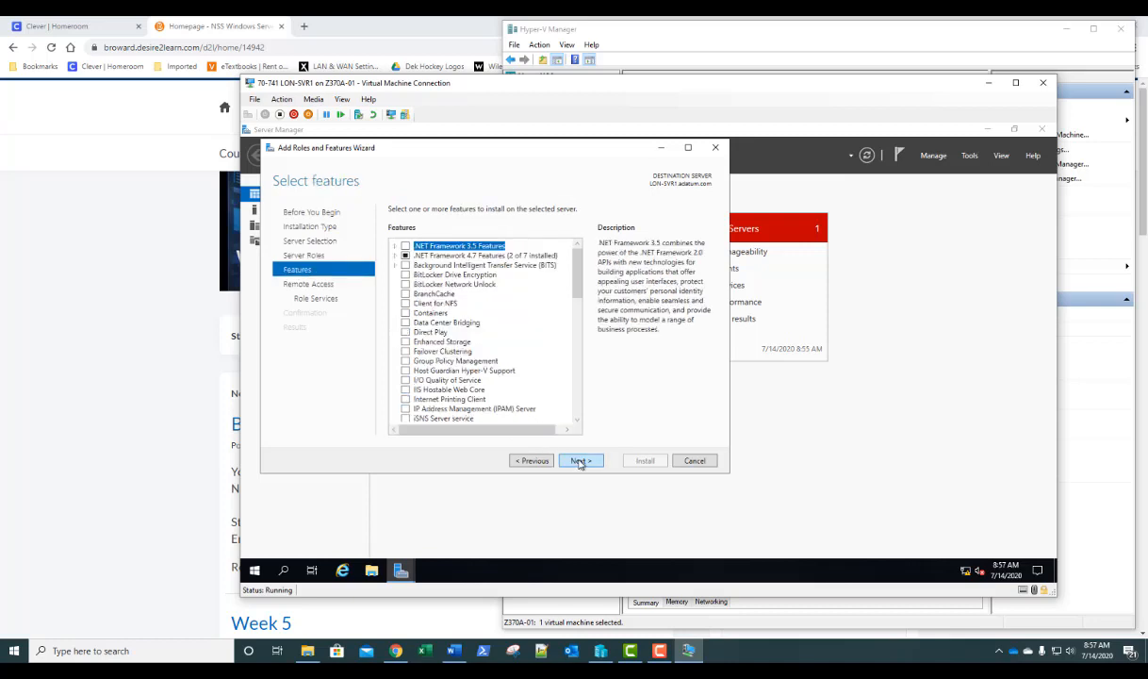
{"action": "left_click", "coordinate": [580, 461]}
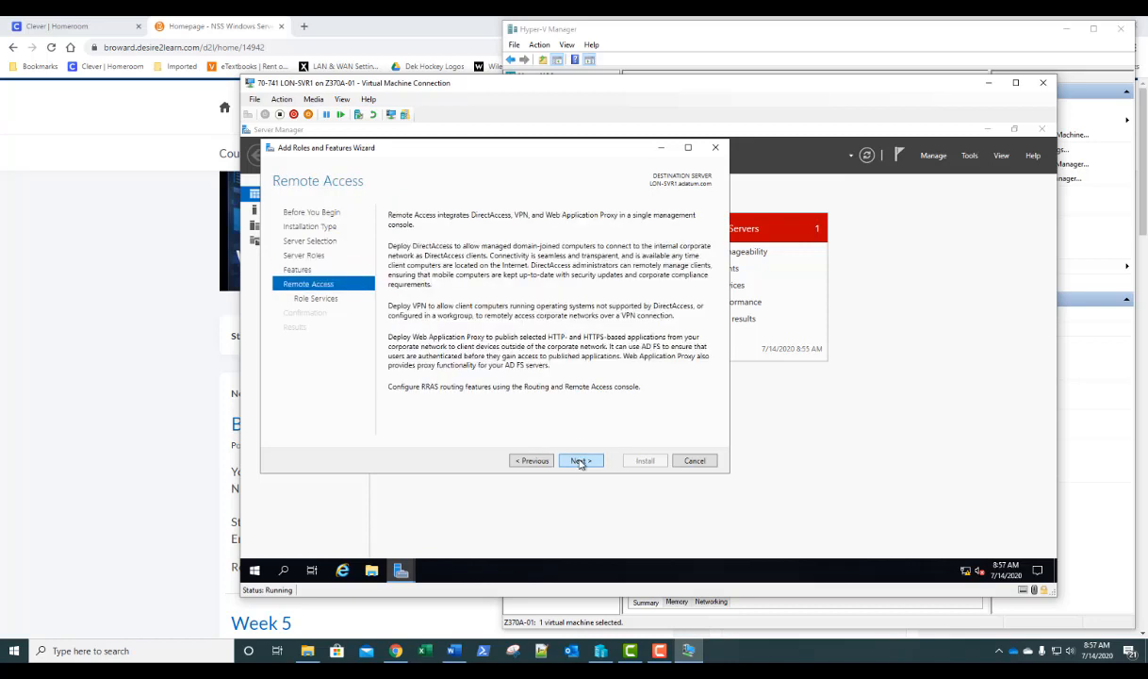
{"action": "left_click", "coordinate": [580, 460]}
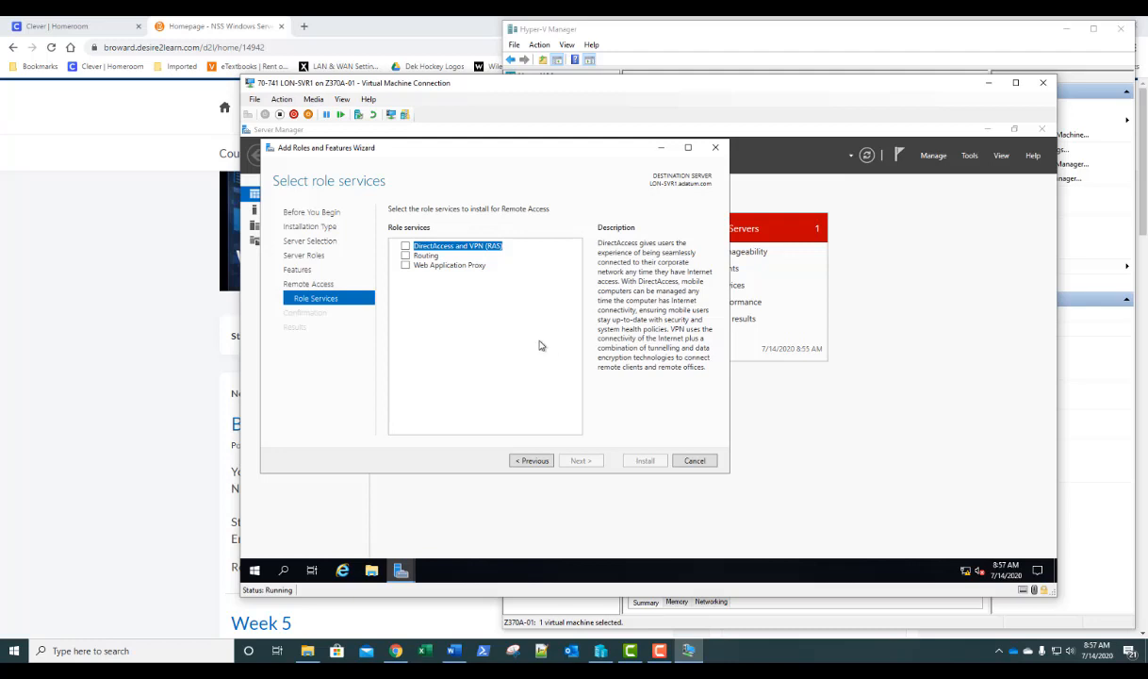
- Add DirectAccess and VPN (RAS) with required features plus Routing, keep IIS defaults, and install
{"action": "left_click", "coordinate": [405, 248]}
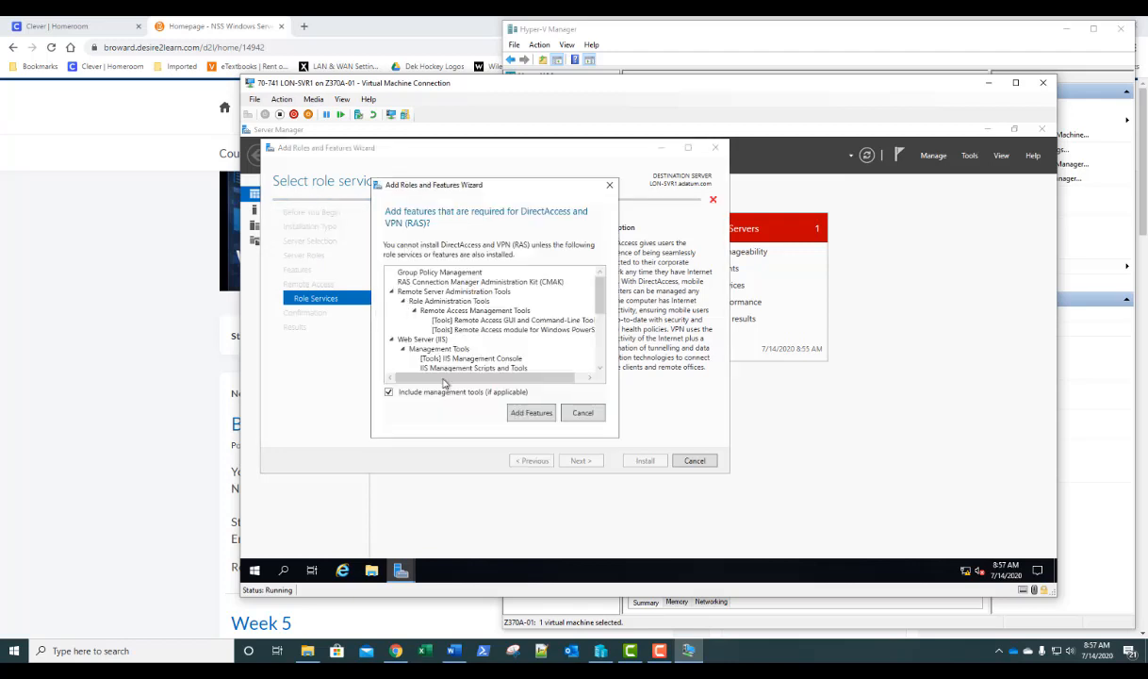
{"action": "left_click", "coordinate": [531, 413]}
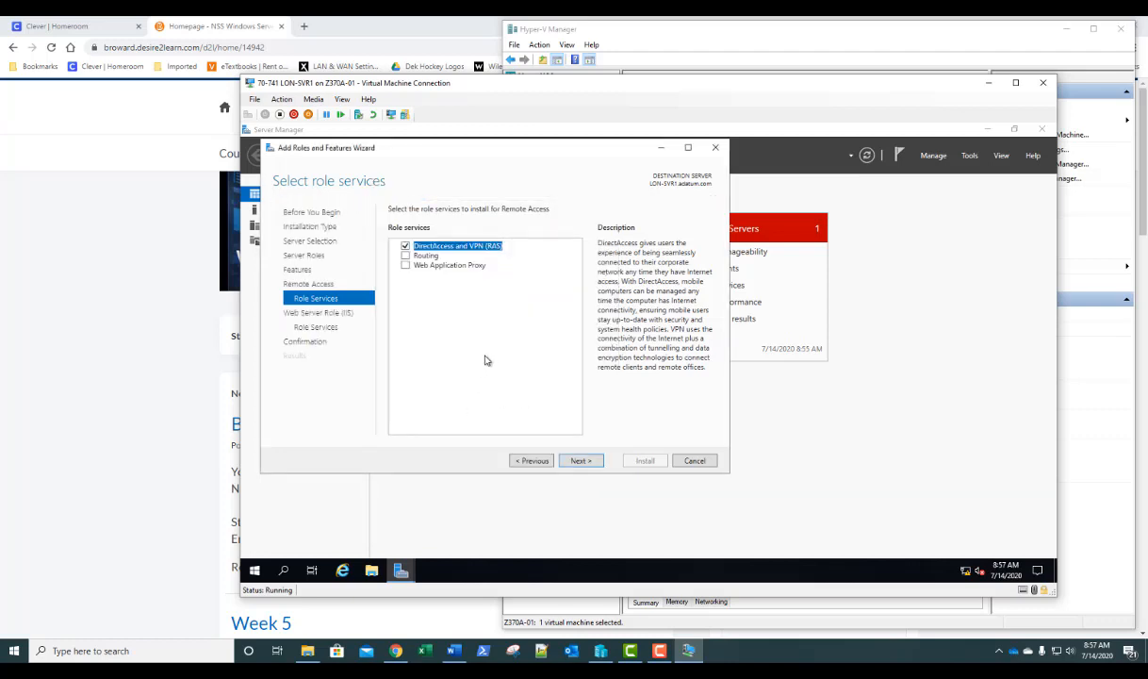
{"action": "left_click", "coordinate": [406, 256]}
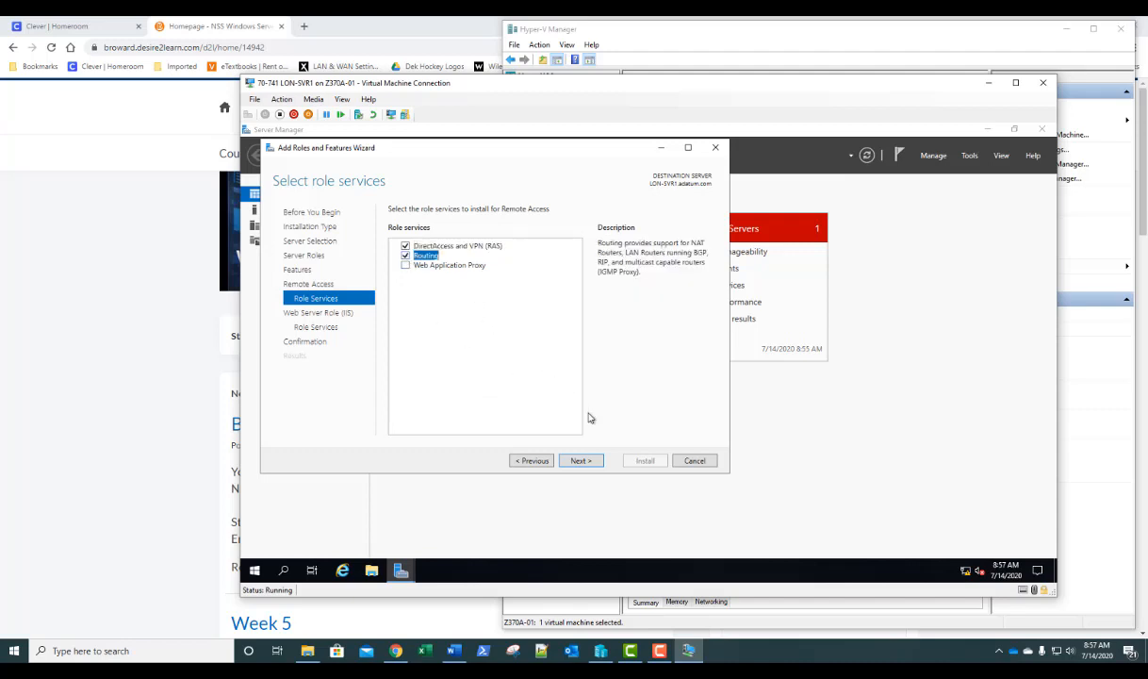
{"action": "left_click", "coordinate": [582, 461]}
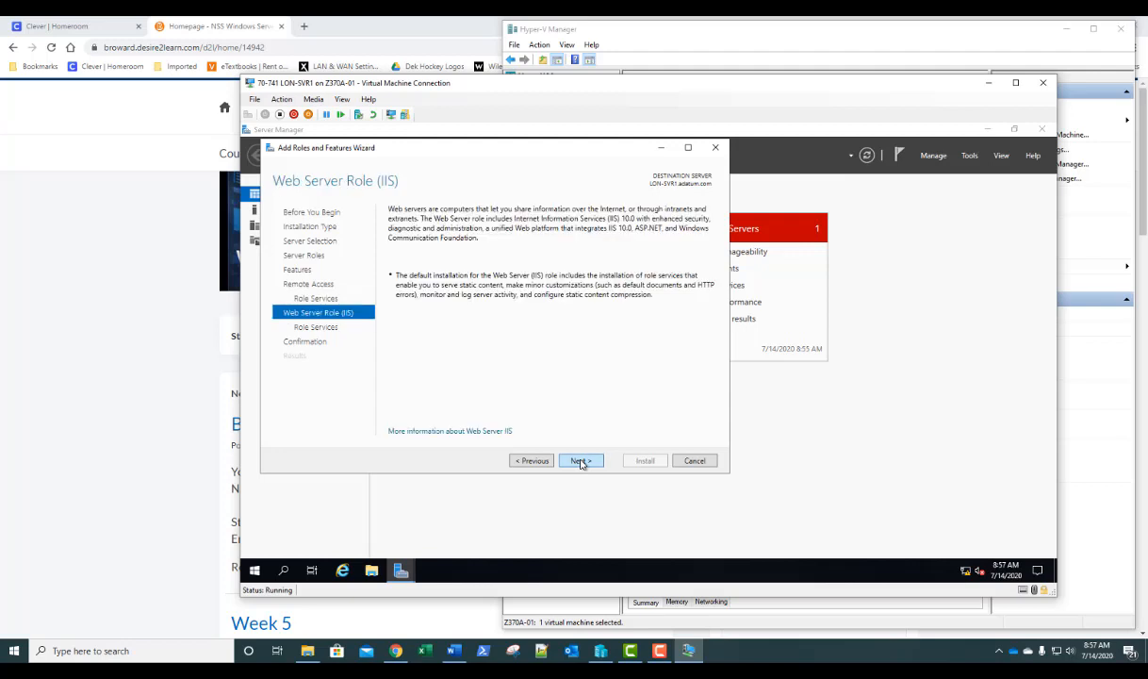
{"action": "left_click", "coordinate": [582, 461]}
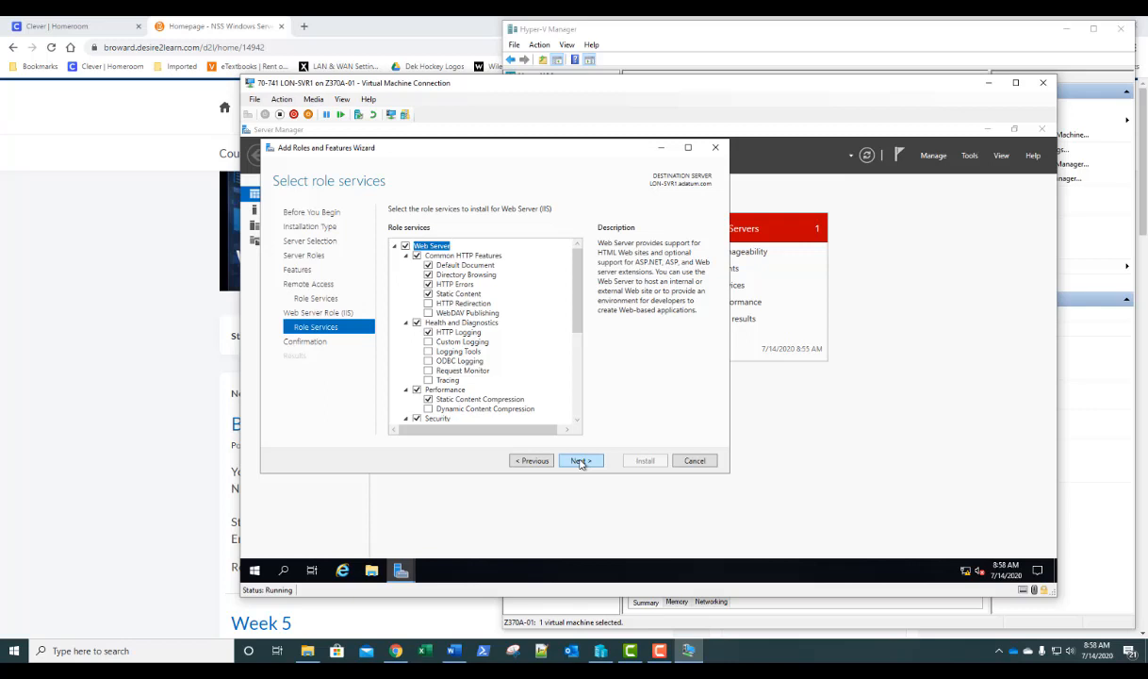
{"action": "left_click", "coordinate": [582, 461]}
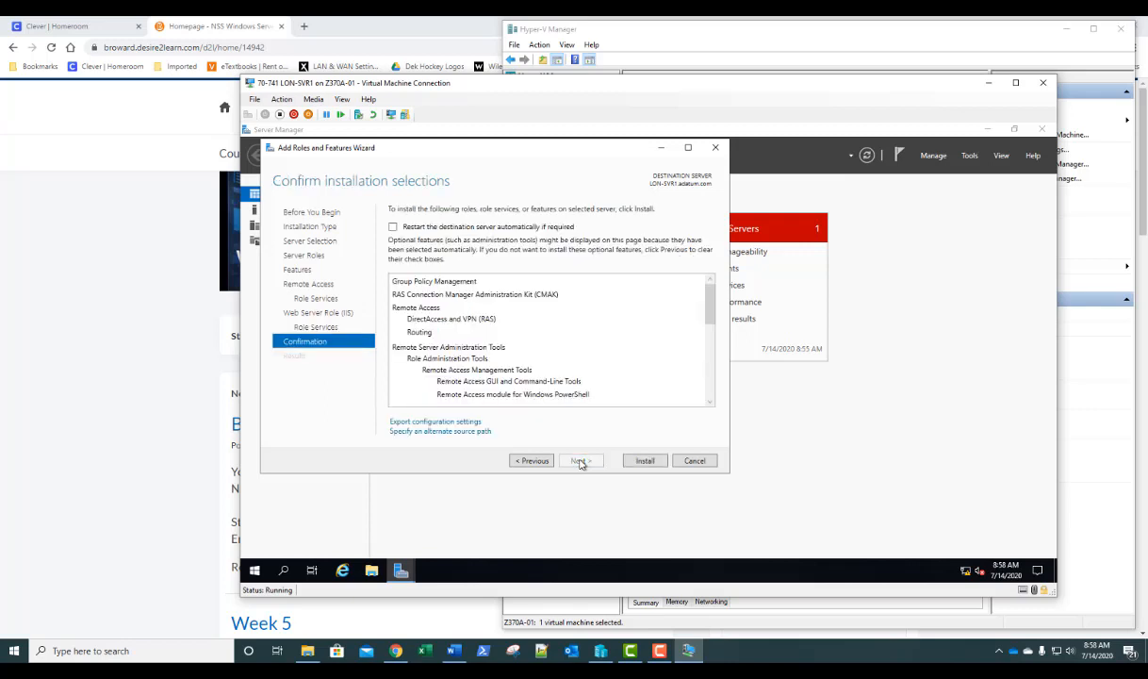
{"action": "left_click", "coordinate": [645, 461]}
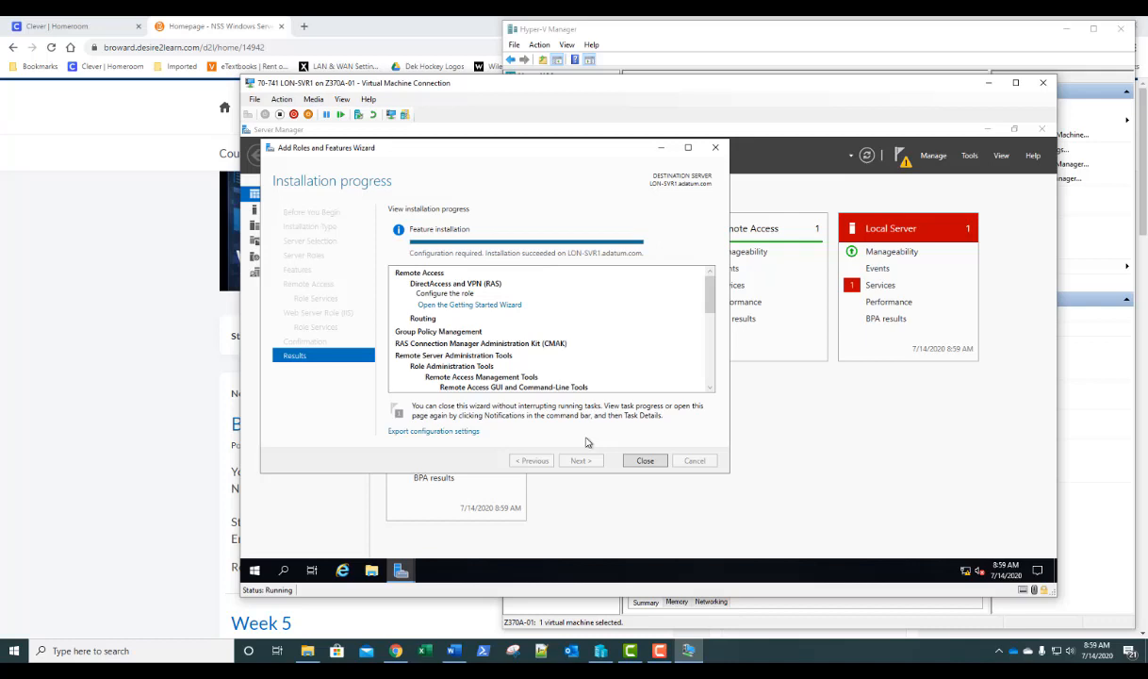
{"action": "left_click", "coordinate": [987, 85]}
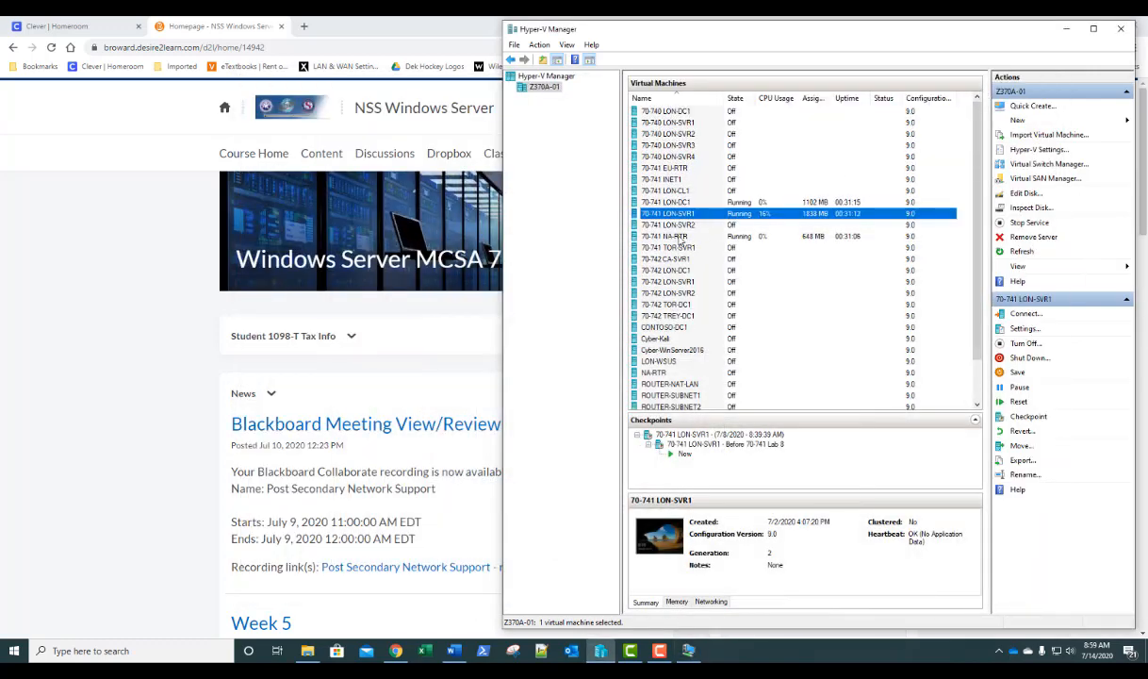
{"action": "left_click", "coordinate": [678, 237]}
{"action": "double_click", "coordinate": [679, 238]}
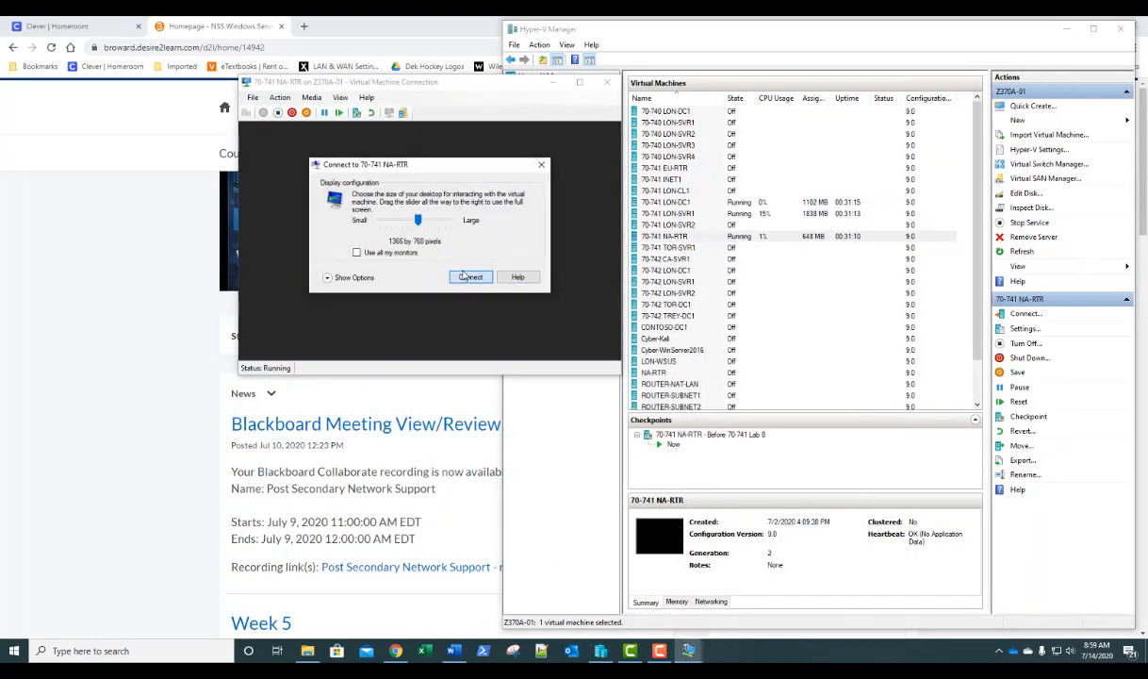
{"action": "left_click", "coordinate": [462, 271]}
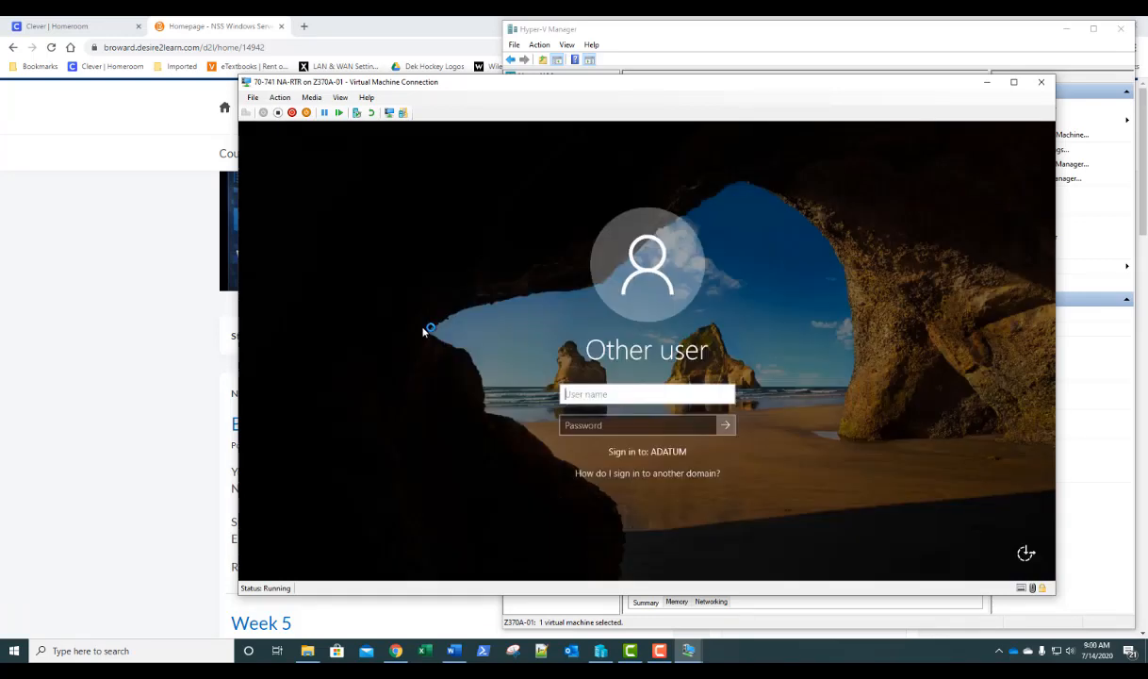
{"action": "type", "text": "sadmin"}
{"action": "key", "text": "Tab"}
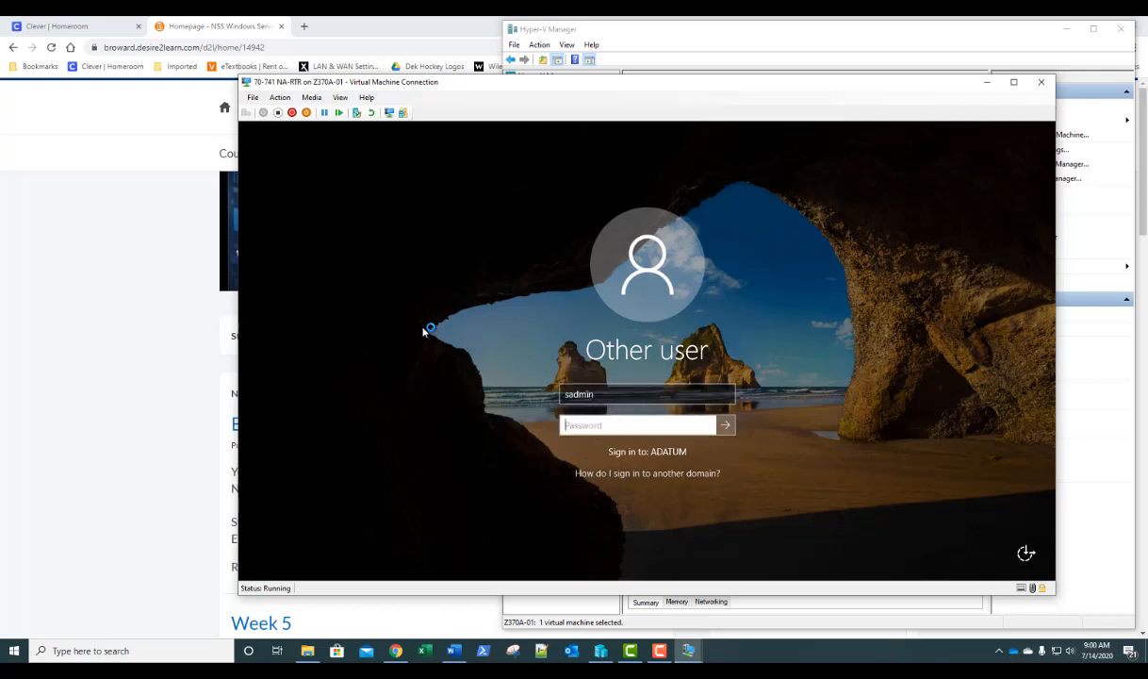
{"action": "type", "text": "********"}
{"action": "key", "text": "Return"}
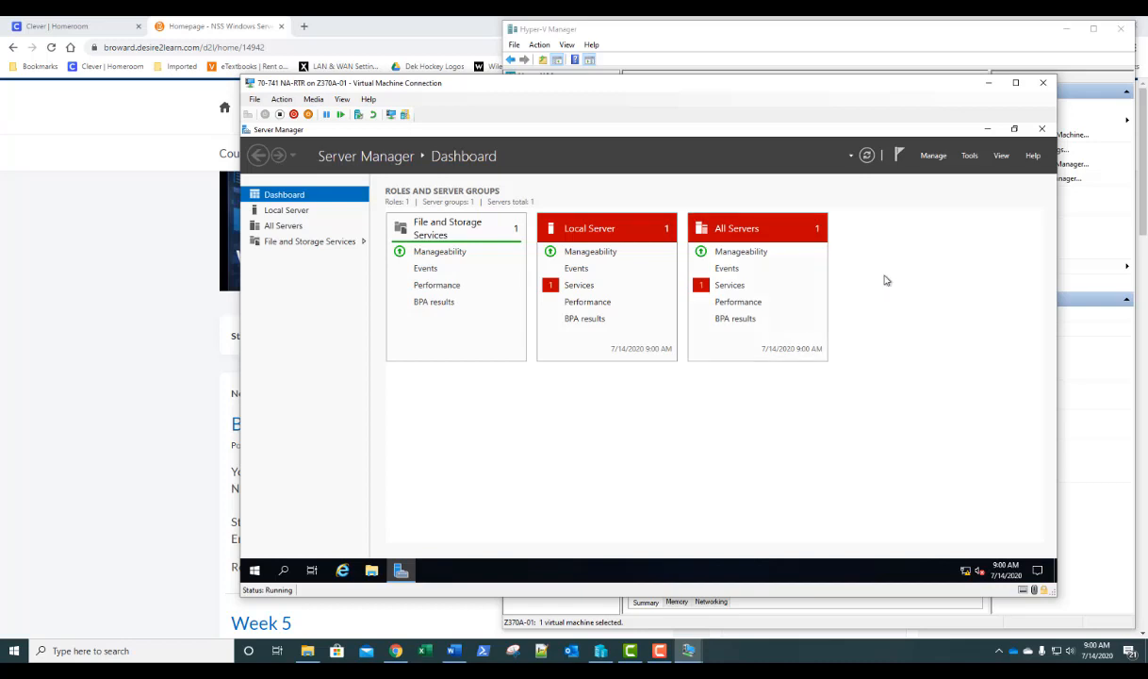
- Start Add Roles and Features on NA-RTR and select the Remote Access role
{"action": "left_click", "coordinate": [931, 156]}
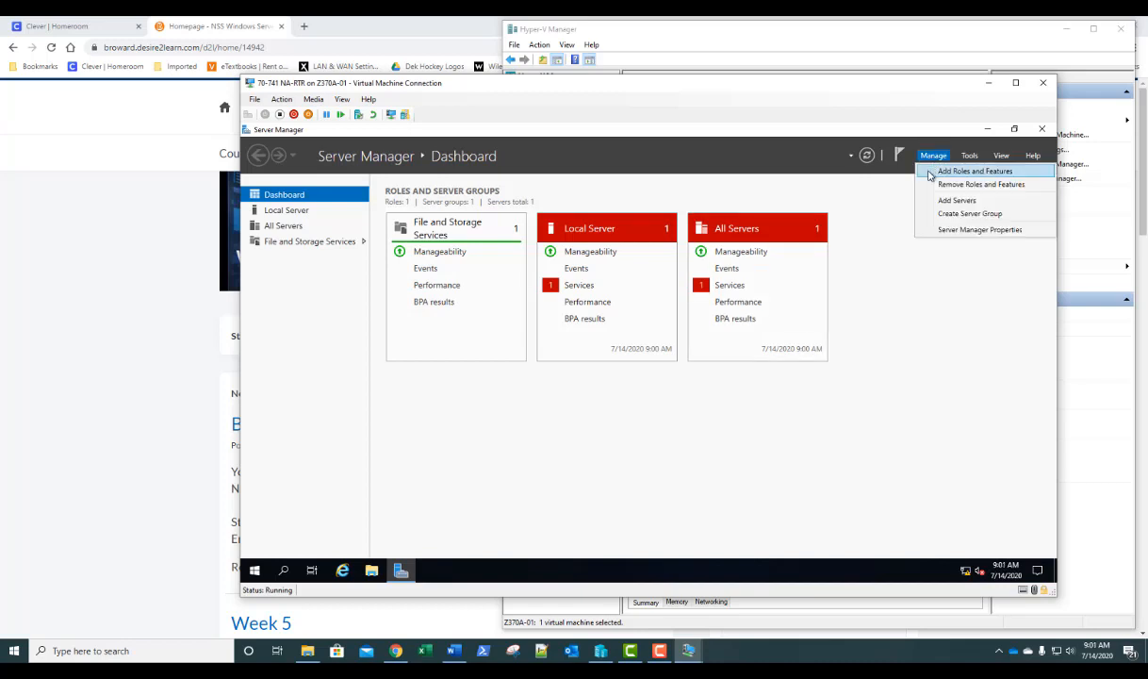
{"action": "left_click", "coordinate": [929, 173]}
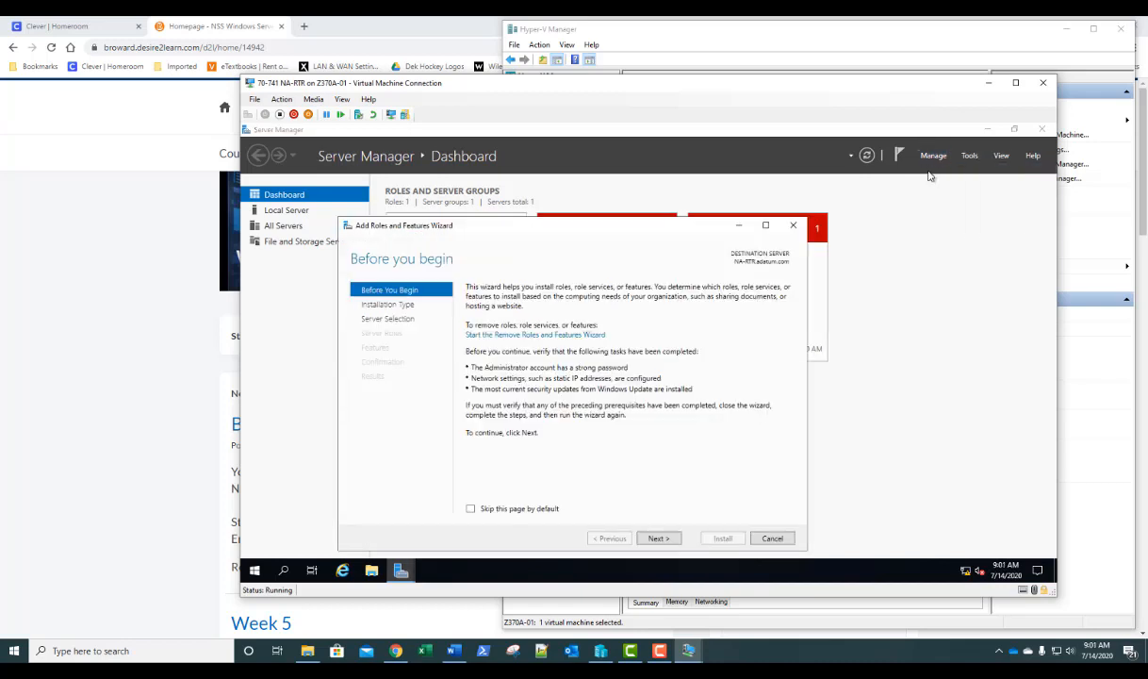
{"action": "left_click", "coordinate": [659, 538]}
{"action": "left_click", "coordinate": [660, 538]}
{"action": "left_click", "coordinate": [660, 538]}
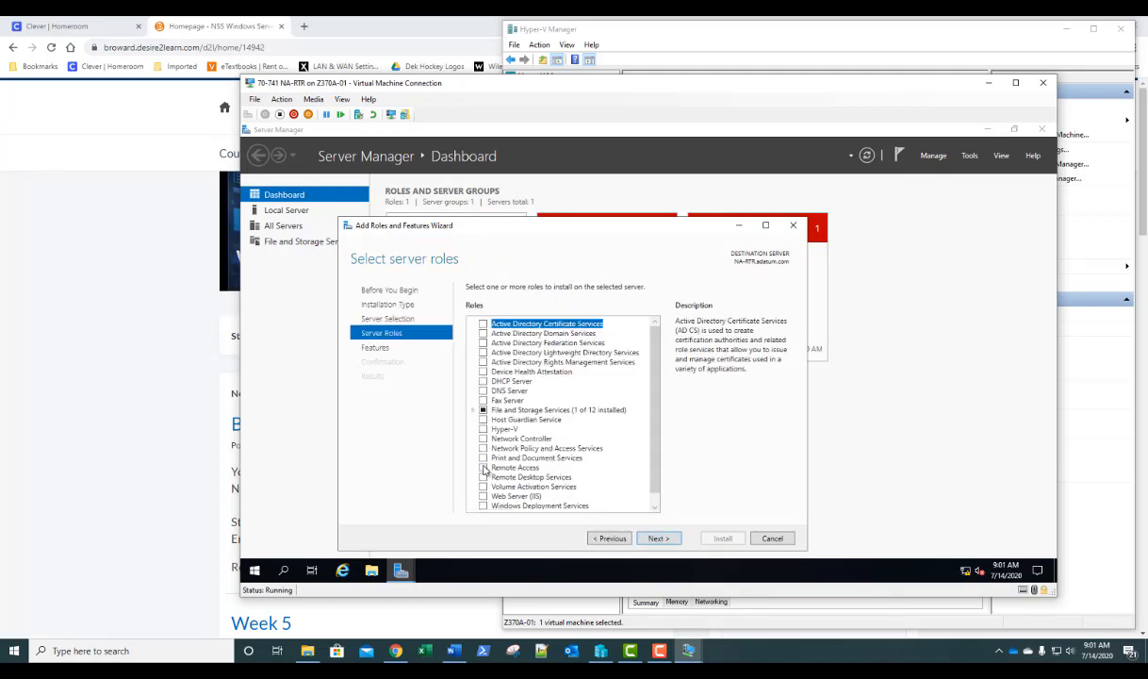
{"action": "left_click", "coordinate": [483, 468]}
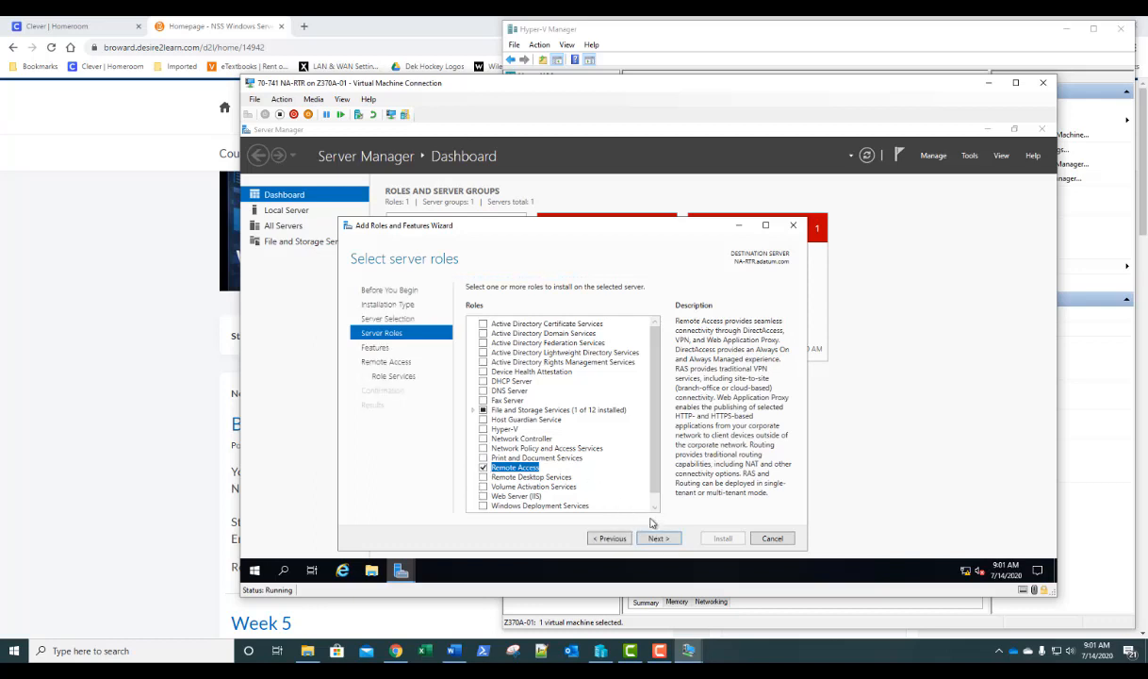
{"action": "left_click", "coordinate": [659, 539]}
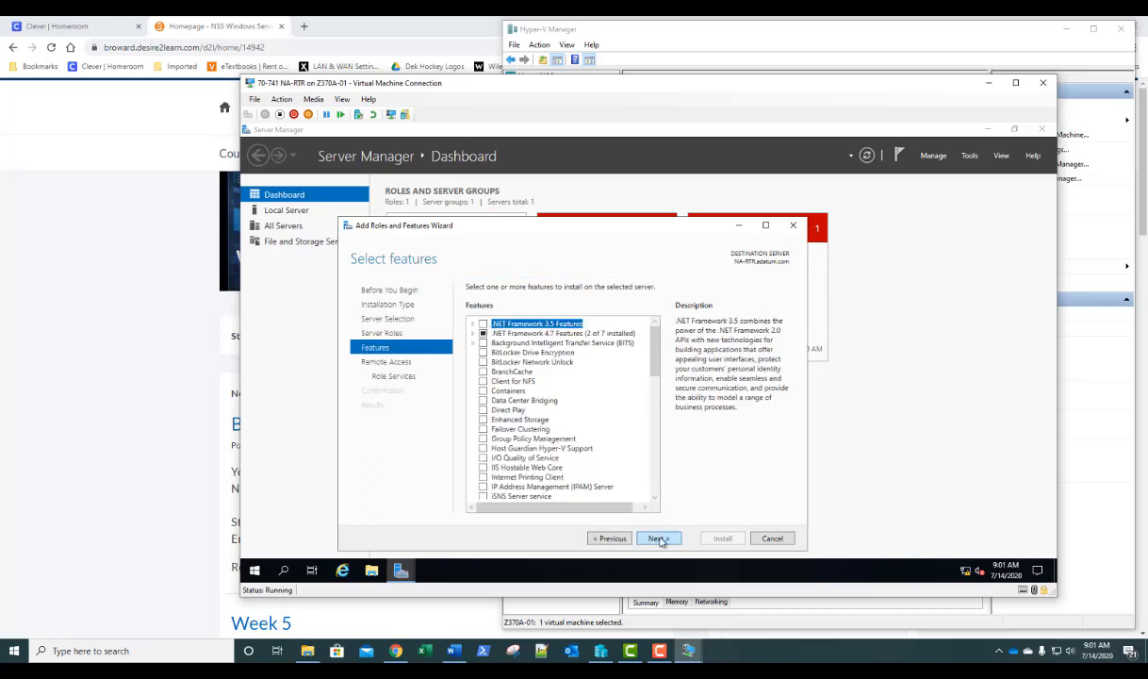
{"action": "left_click", "coordinate": [659, 538]}
{"action": "left_click", "coordinate": [659, 538]}
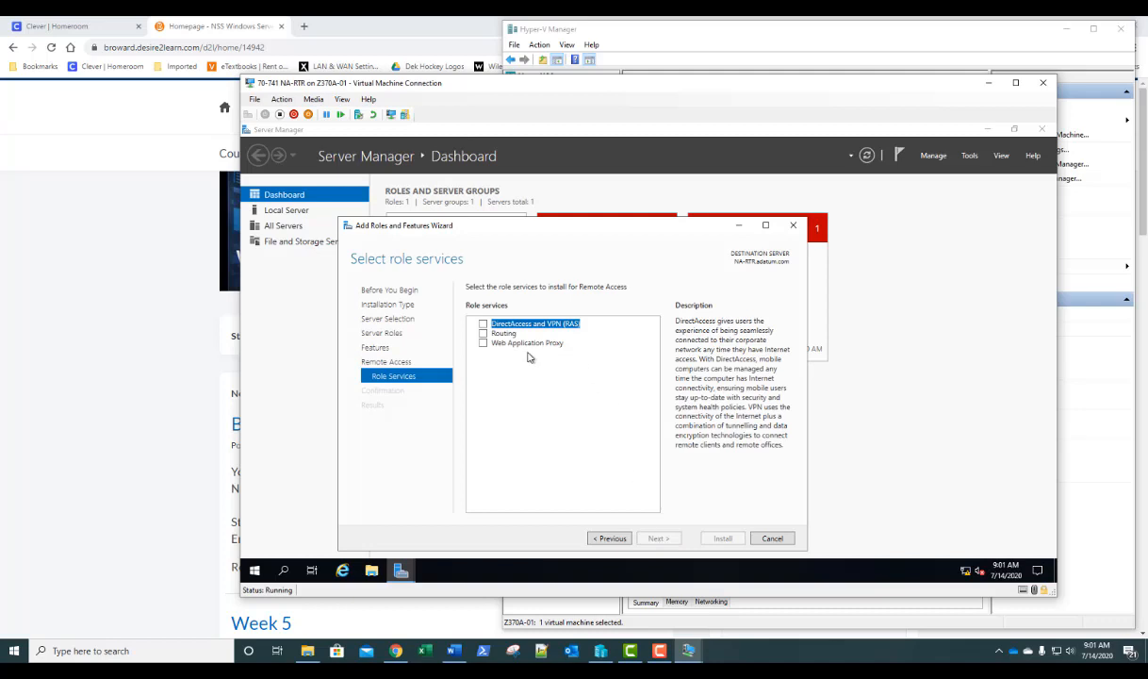
- Add the Routing role service with its required features, install with default IIS services, and close
{"action": "left_click", "coordinate": [483, 334]}
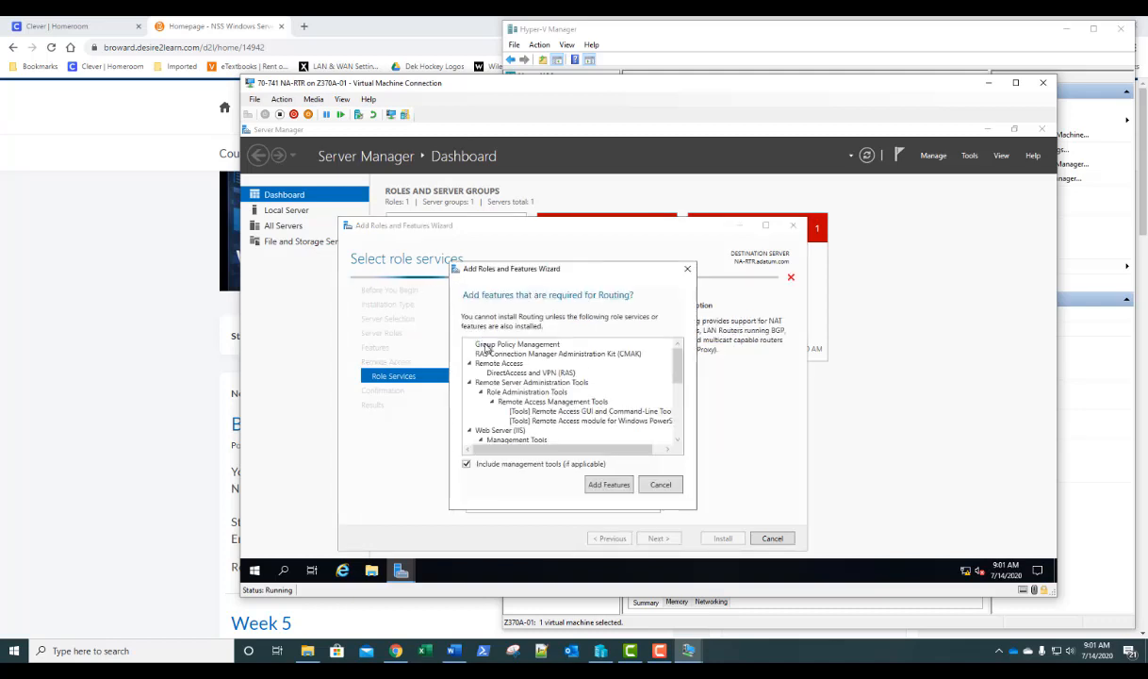
{"action": "left_click", "coordinate": [609, 485]}
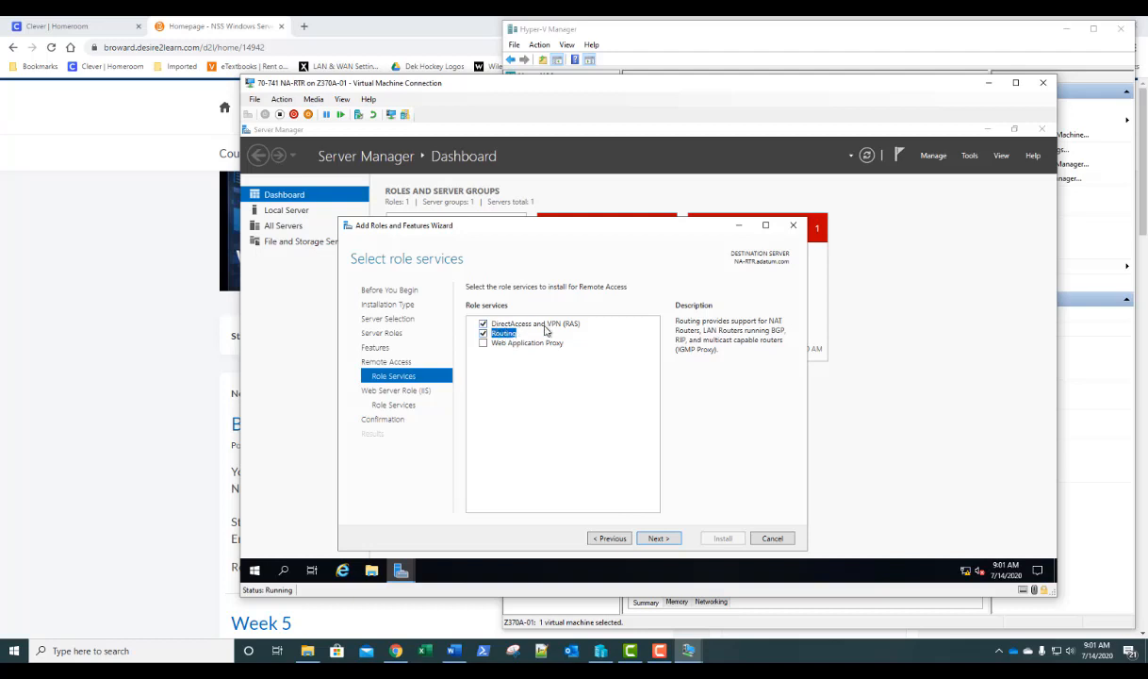
{"action": "left_click", "coordinate": [657, 540]}
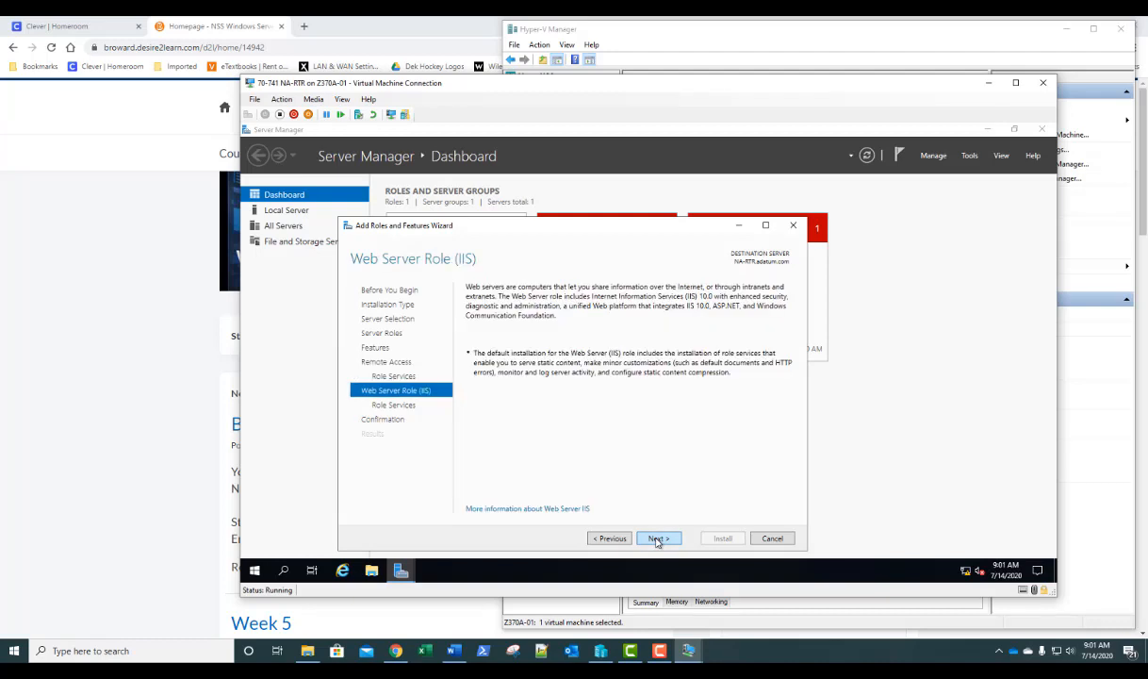
{"action": "left_click", "coordinate": [657, 539]}
{"action": "left_click", "coordinate": [657, 539]}
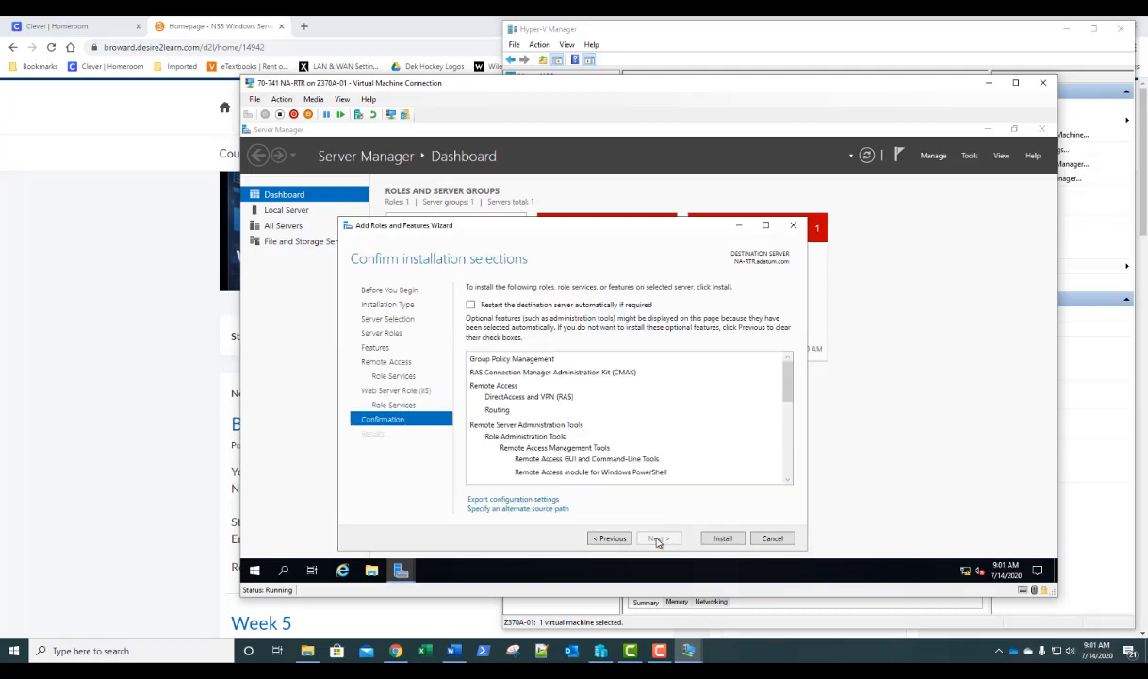
{"action": "left_click", "coordinate": [723, 540]}
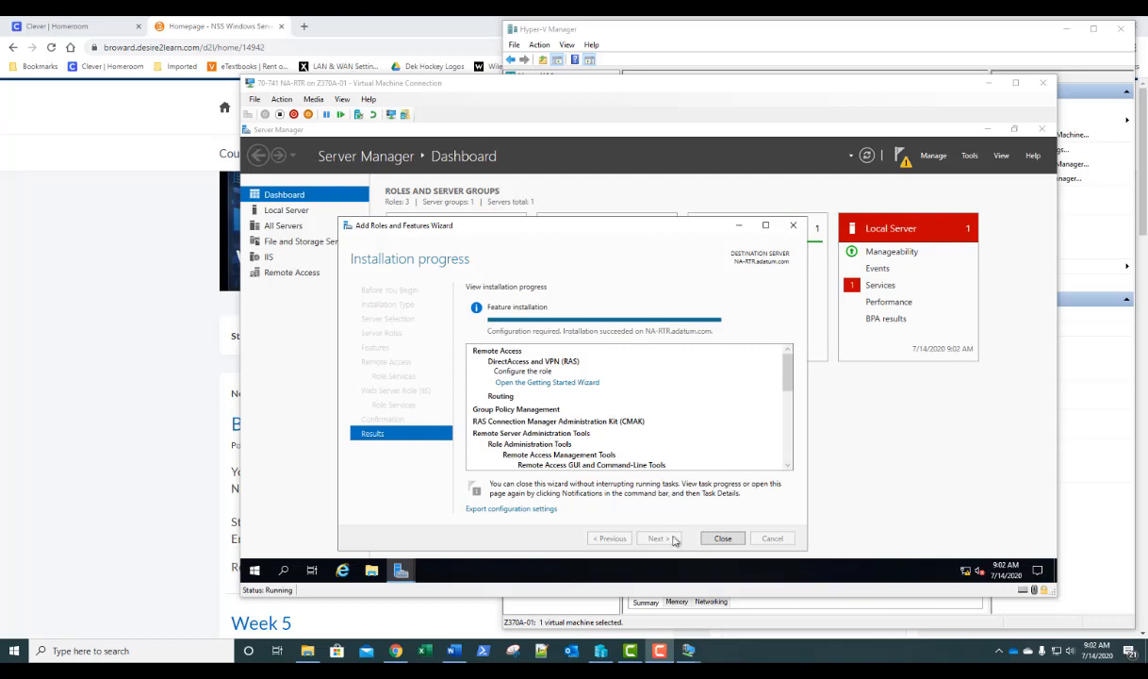
{"action": "left_click", "coordinate": [723, 539]}
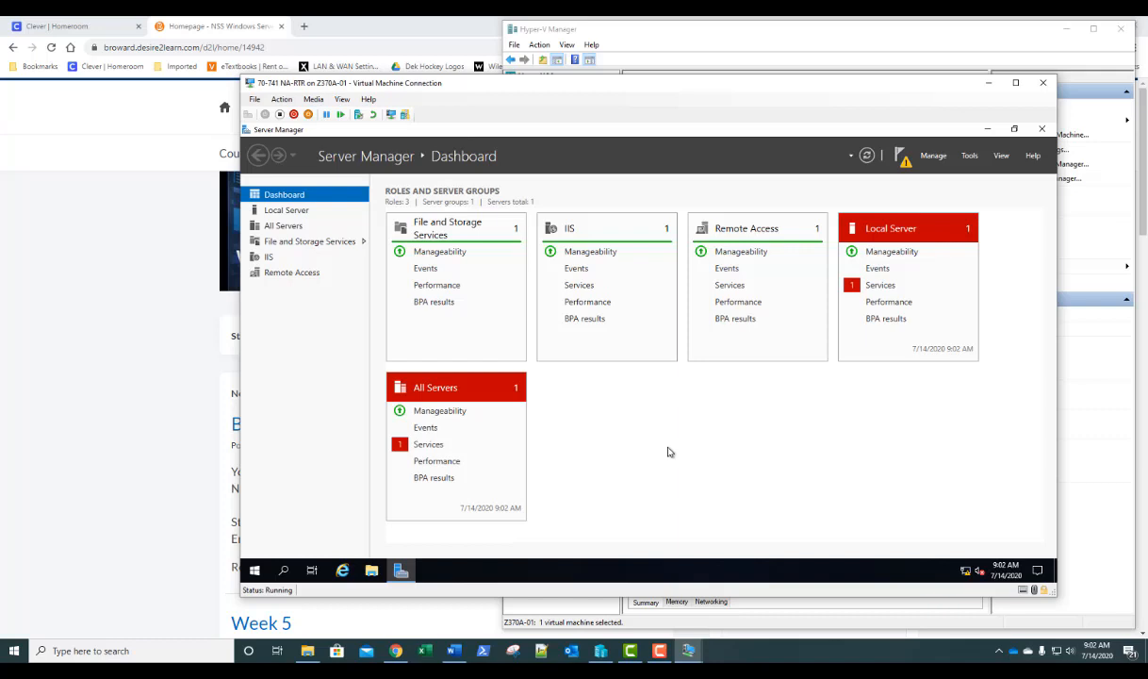
- Launch Routing and Remote Access from Tools, enlarge the window, and select NA-RTR (local)
{"action": "left_click", "coordinate": [969, 156]}
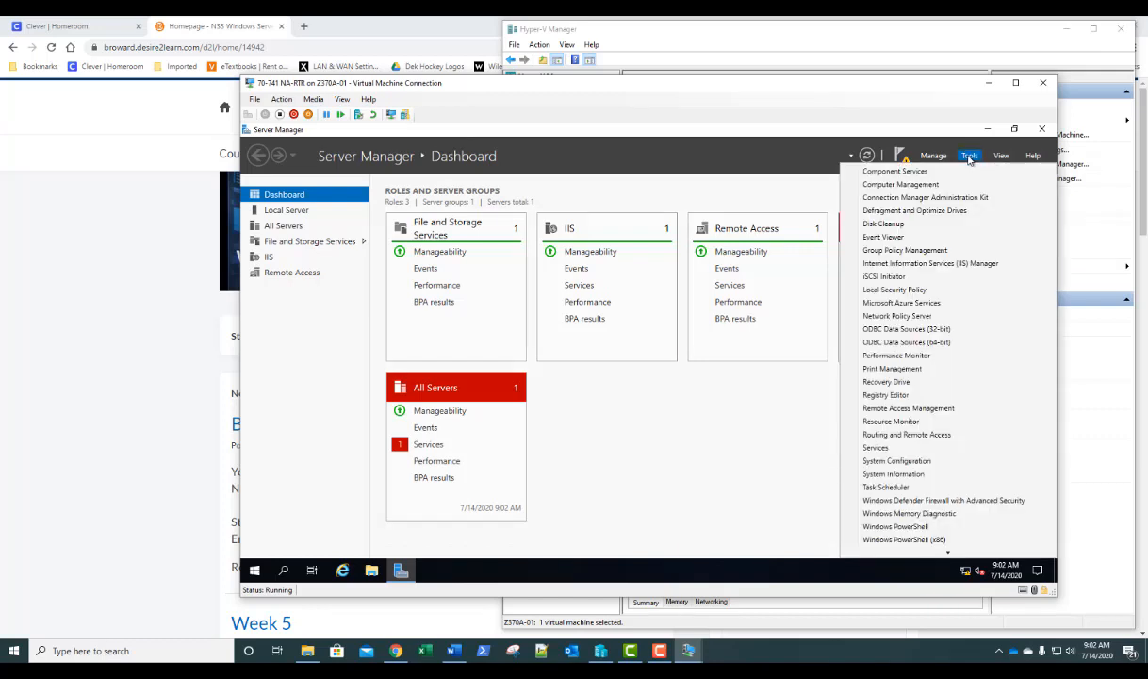
{"action": "left_click", "coordinate": [921, 435]}
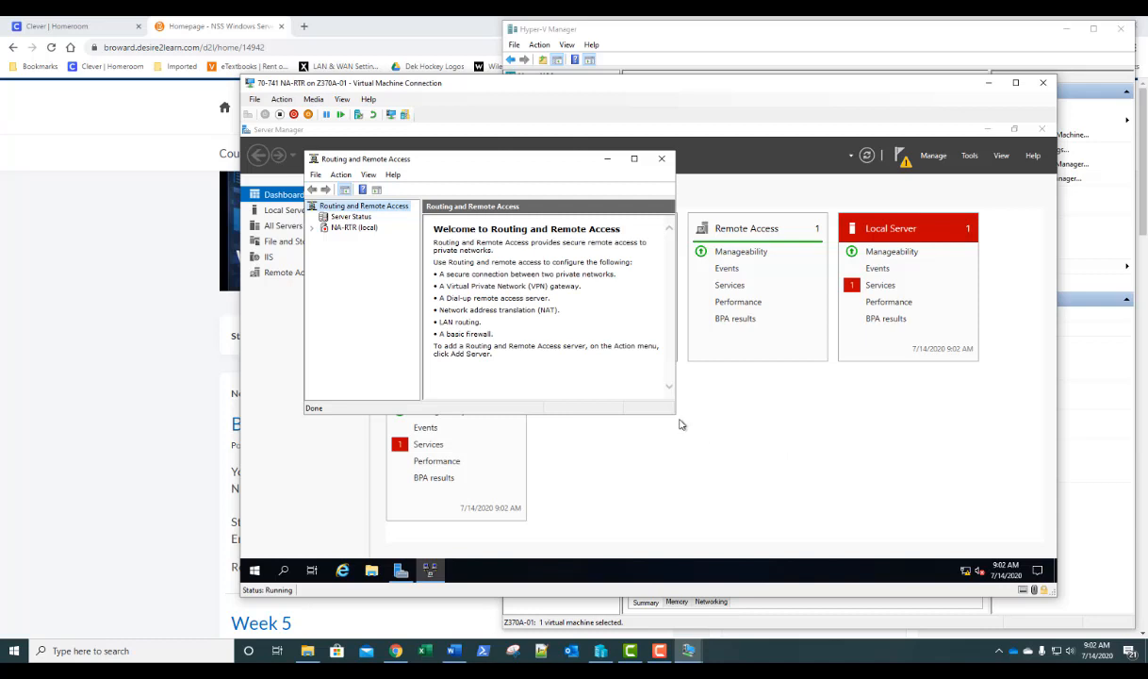
{"action": "left_click_drag", "start_coordinate": [677, 415], "coordinate": [973, 530]}
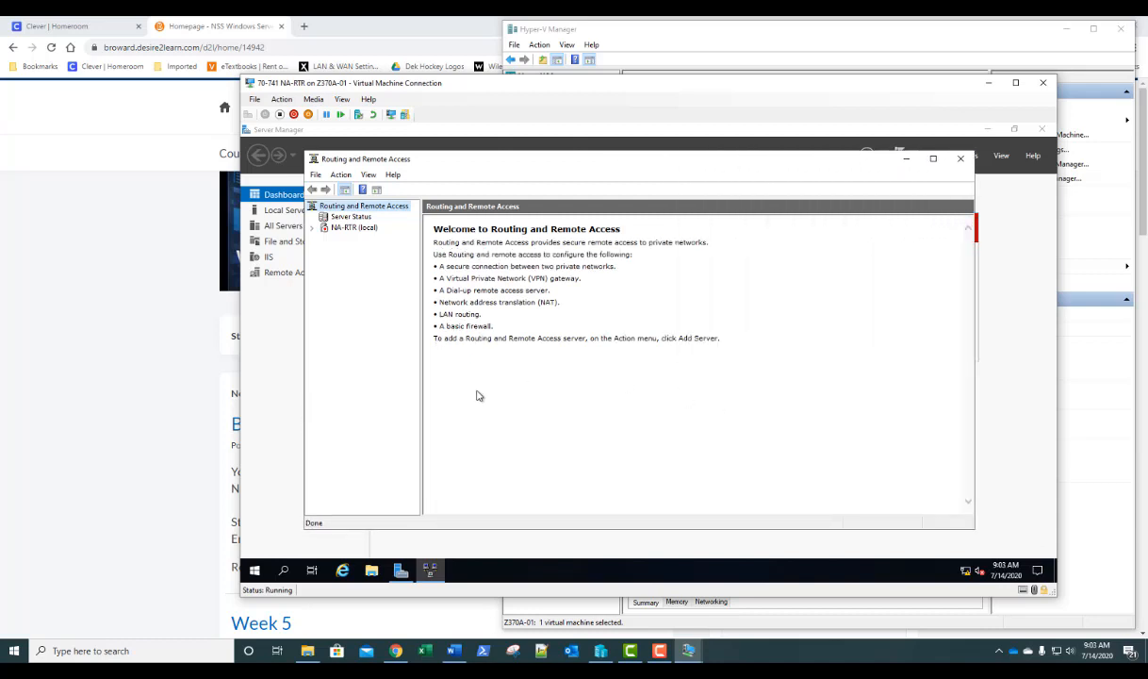
{"action": "left_click", "coordinate": [354, 229]}
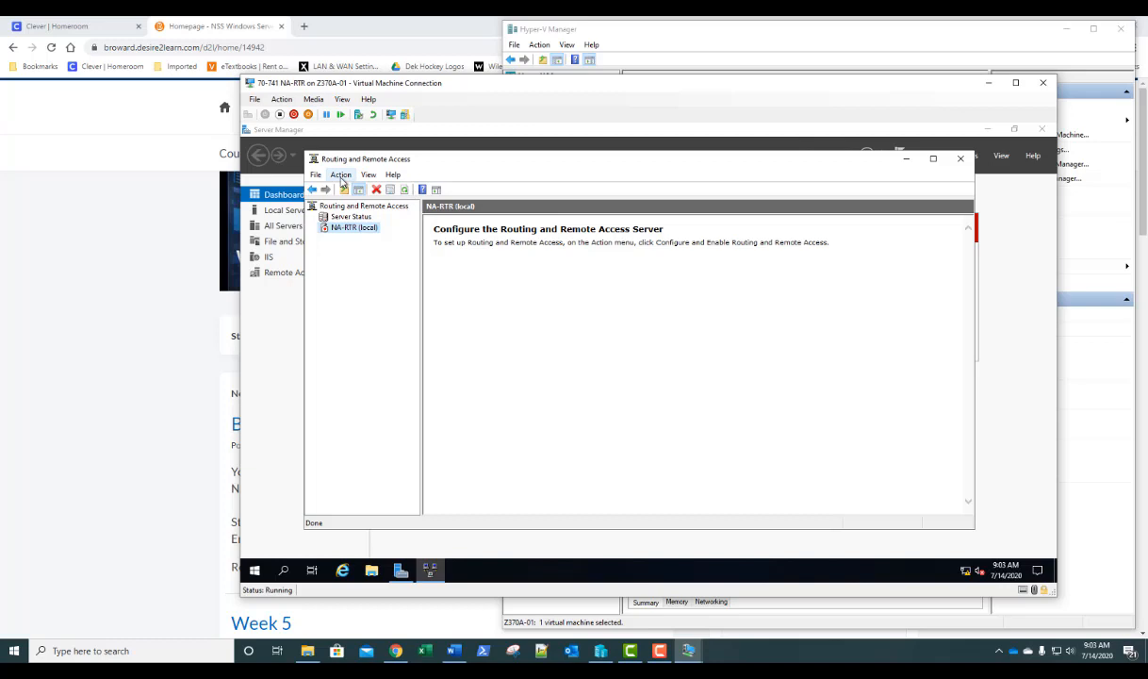
{"action": "right_click", "coordinate": [349, 229]}
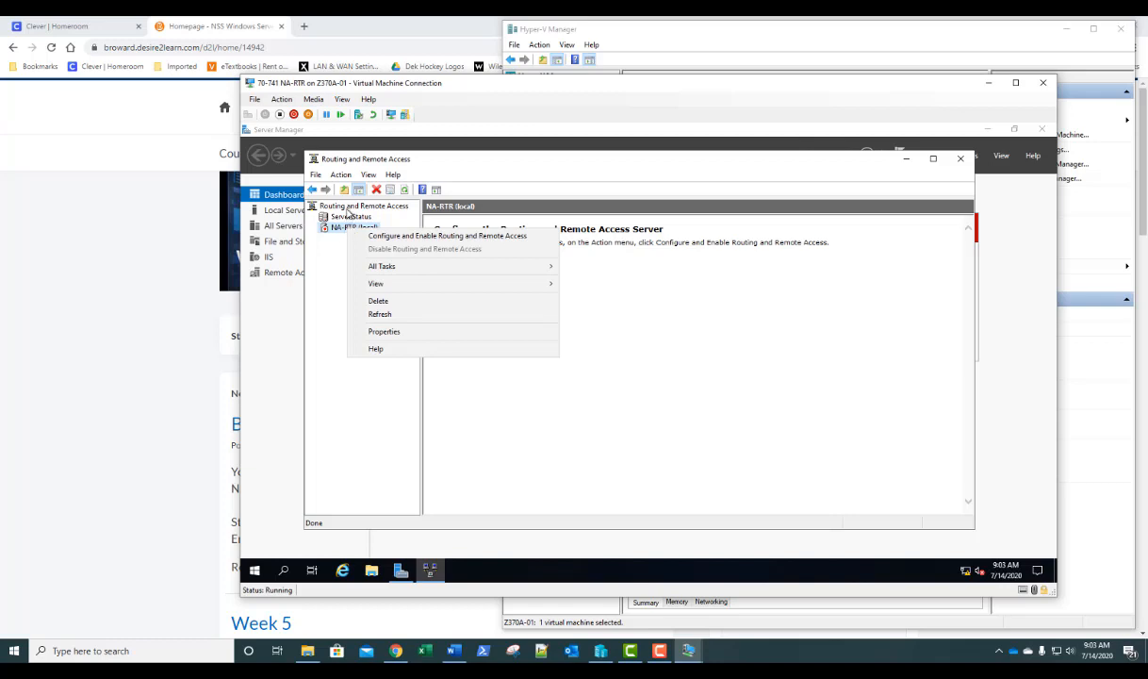
{"action": "left_click", "coordinate": [348, 207]}
{"action": "right_click", "coordinate": [348, 209]}
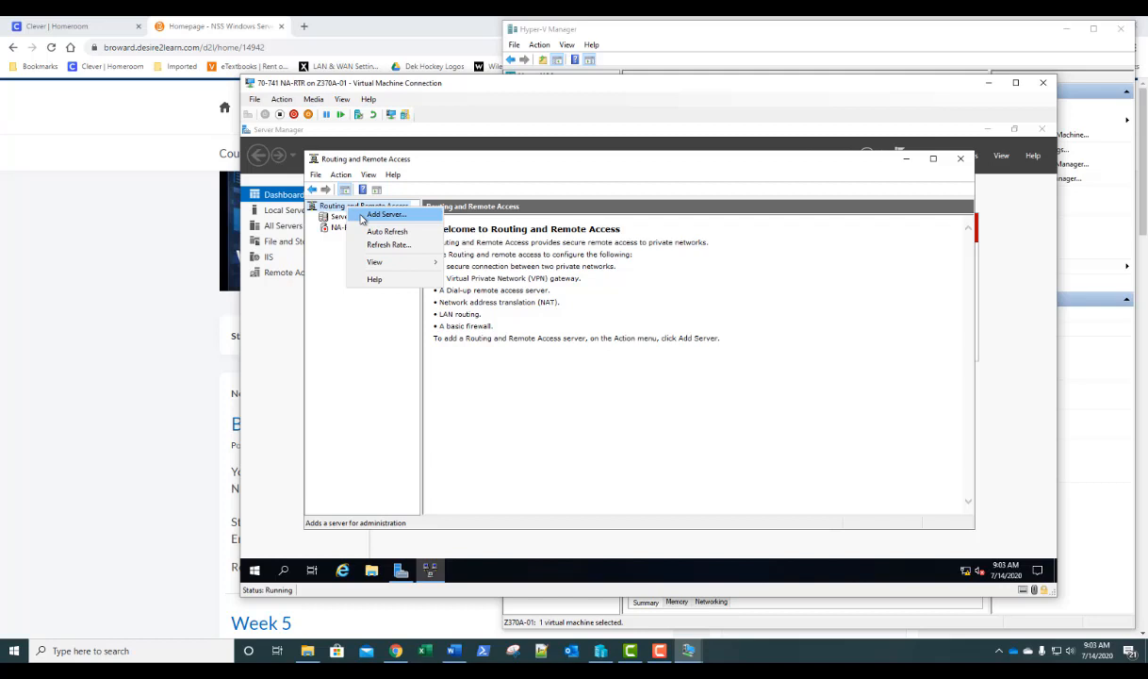
{"action": "left_click", "coordinate": [342, 379]}
{"action": "left_click", "coordinate": [342, 229]}
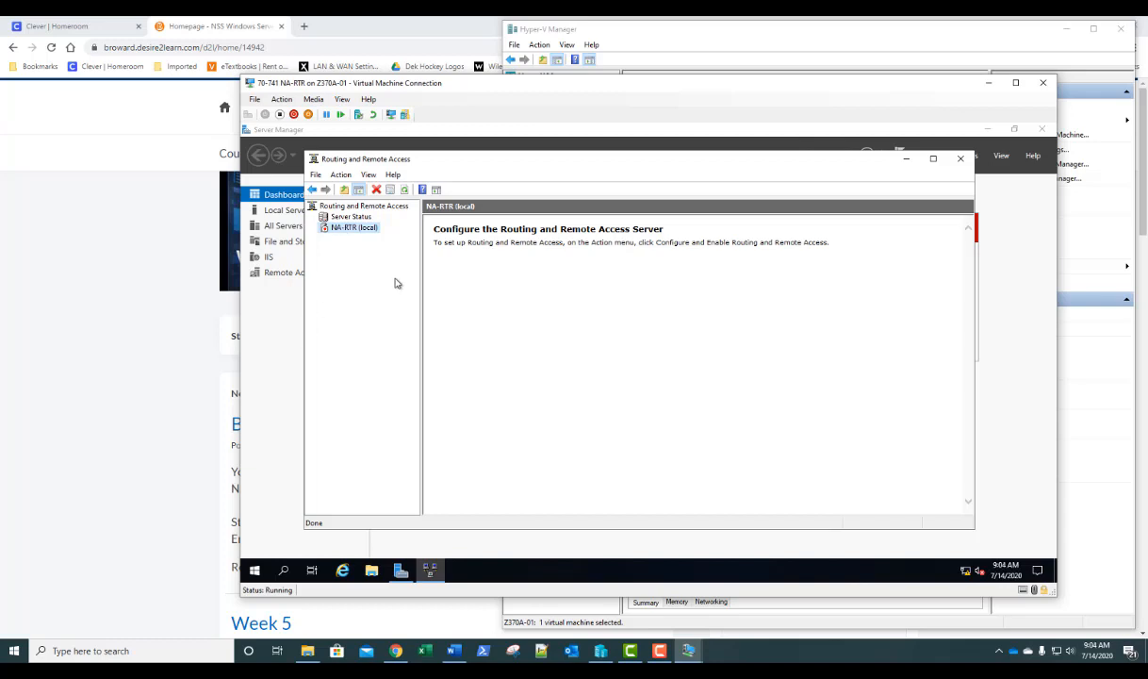
- Configure NA-RTR (local) with a Custom configuration enabling only LAN routing, then start the service
{"action": "right_click", "coordinate": [353, 231]}
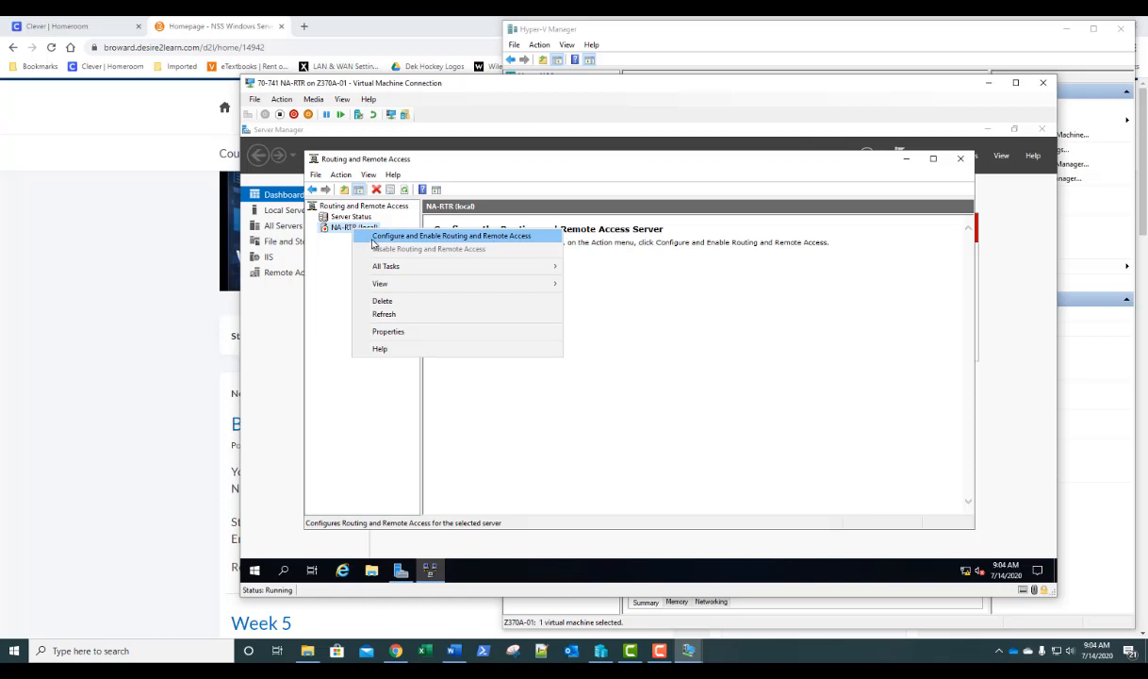
{"action": "left_click", "coordinate": [406, 236]}
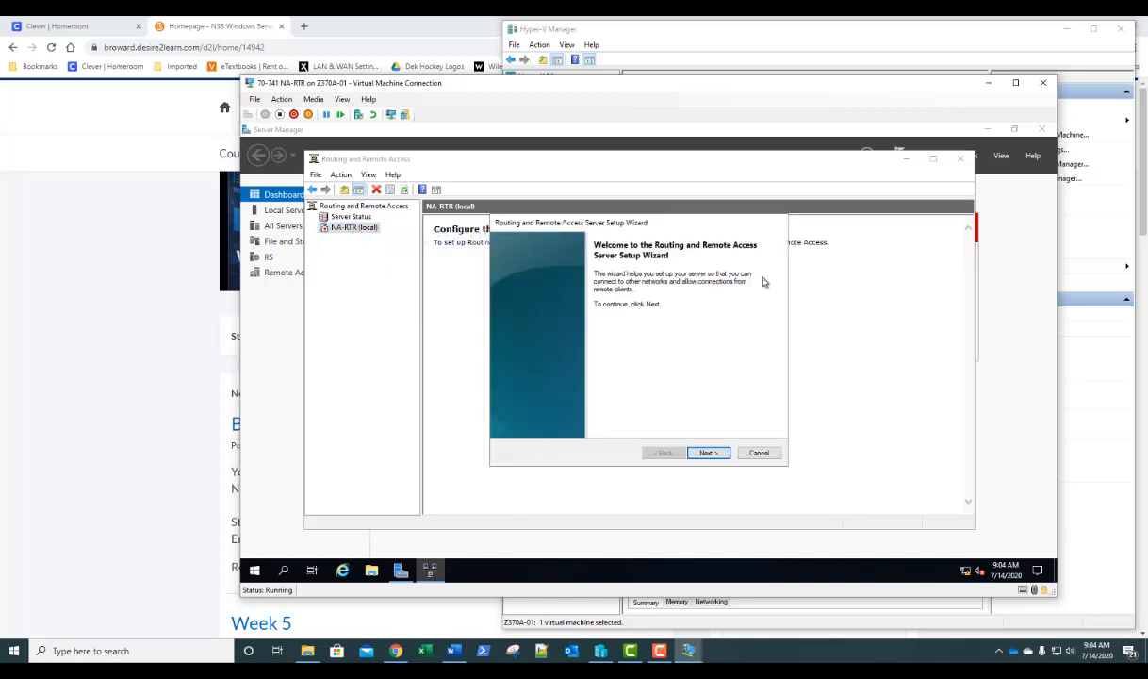
{"action": "left_click", "coordinate": [708, 453]}
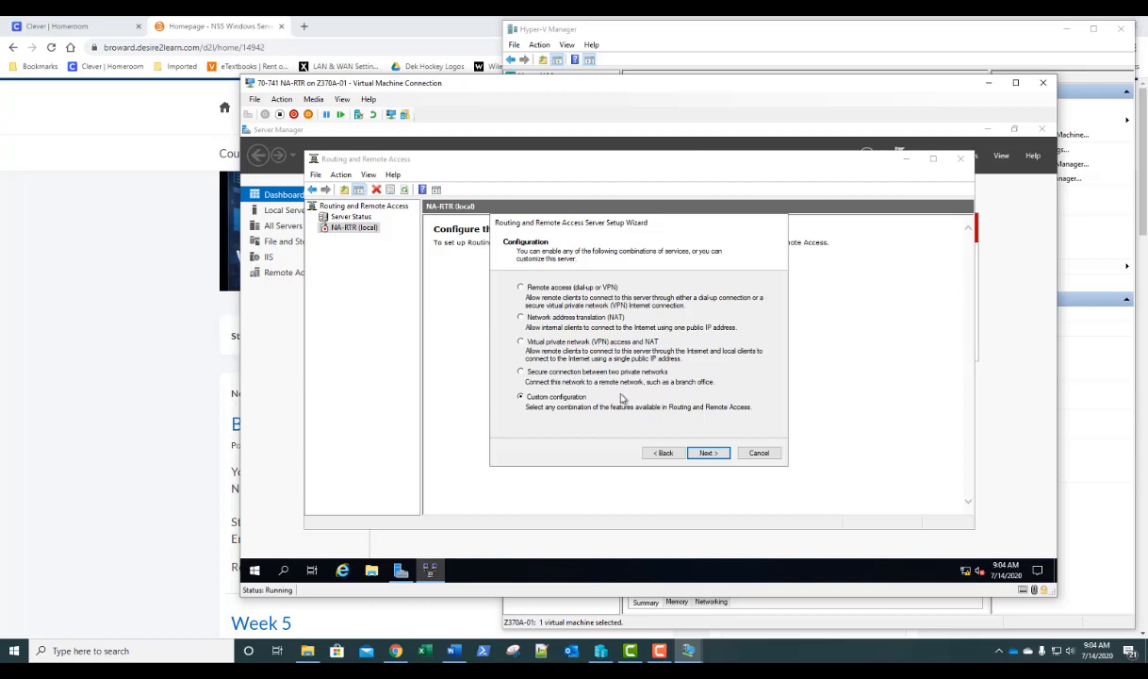
{"action": "left_click", "coordinate": [708, 455]}
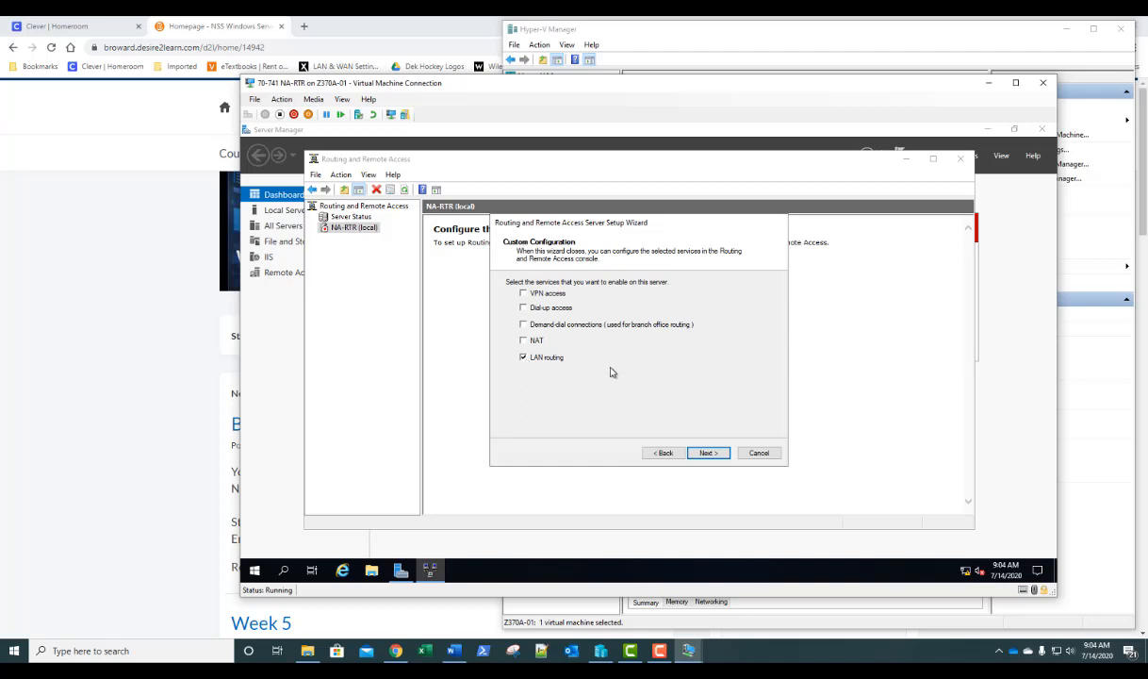
{"action": "left_click", "coordinate": [708, 456]}
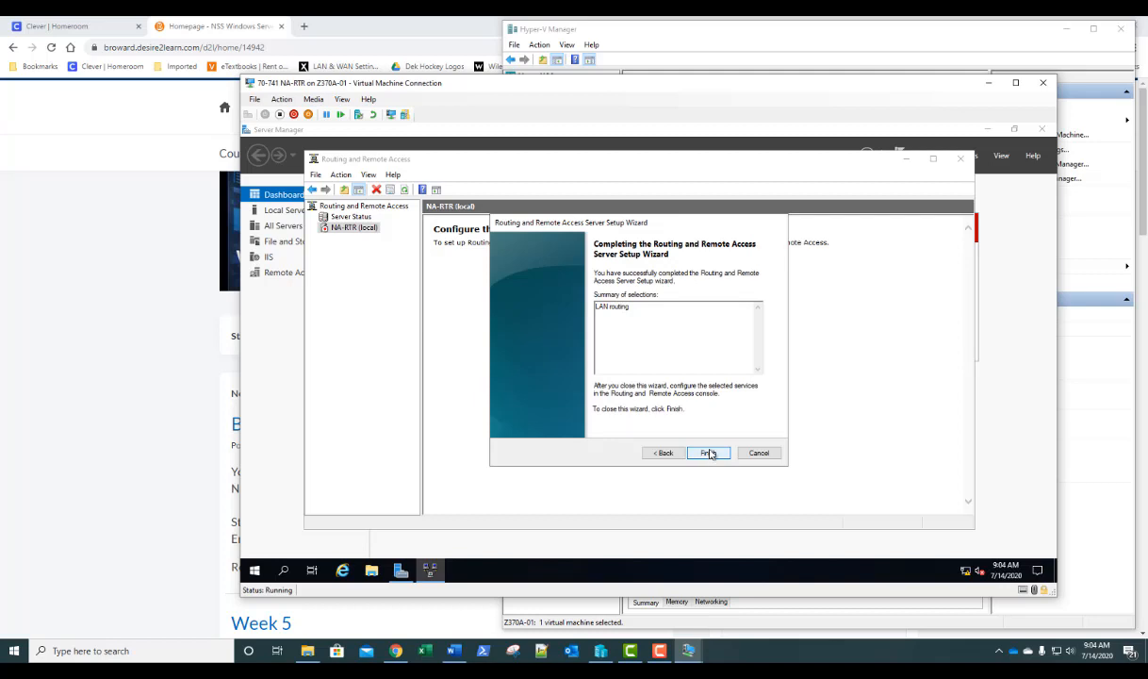
{"action": "left_click", "coordinate": [708, 454]}
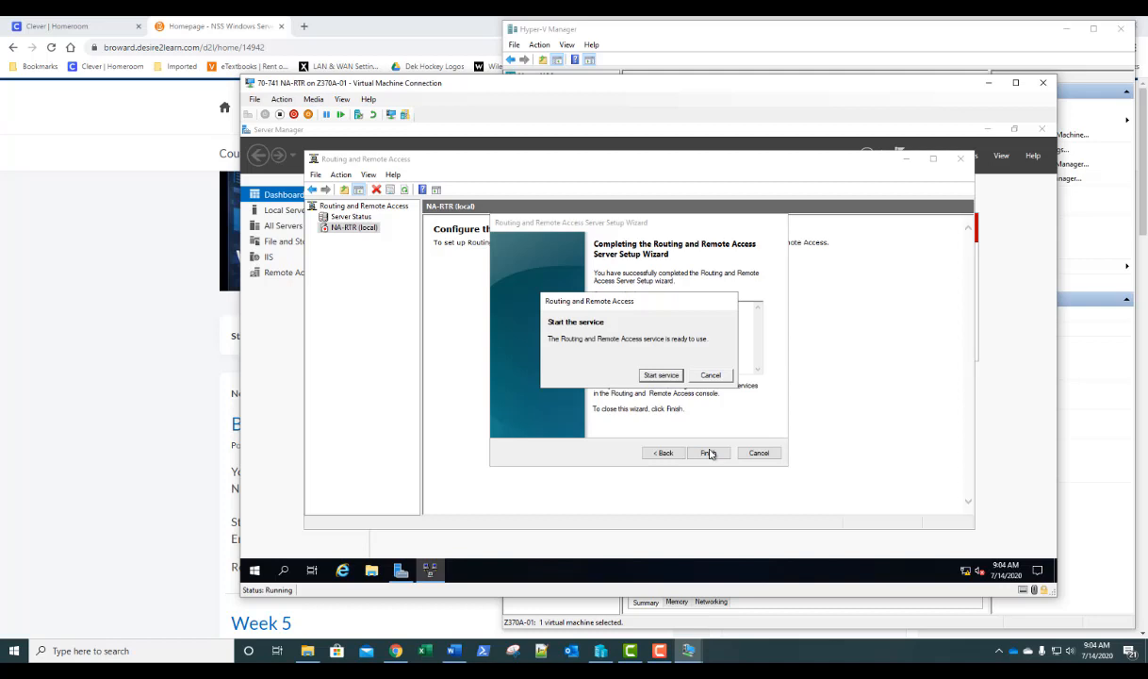
{"action": "left_click", "coordinate": [660, 375]}
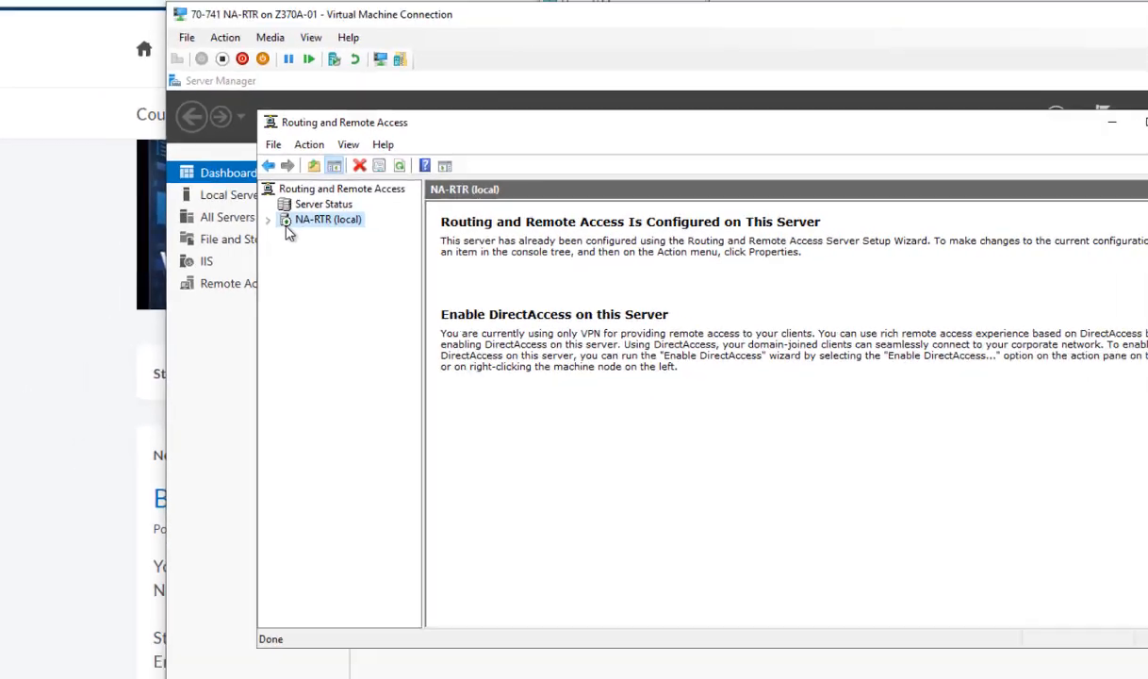
- Expand NA-RTR (local) and IPv4 to list interfaces including London Network and HOU_WAN
{"action": "left_click", "coordinate": [211, 209]}
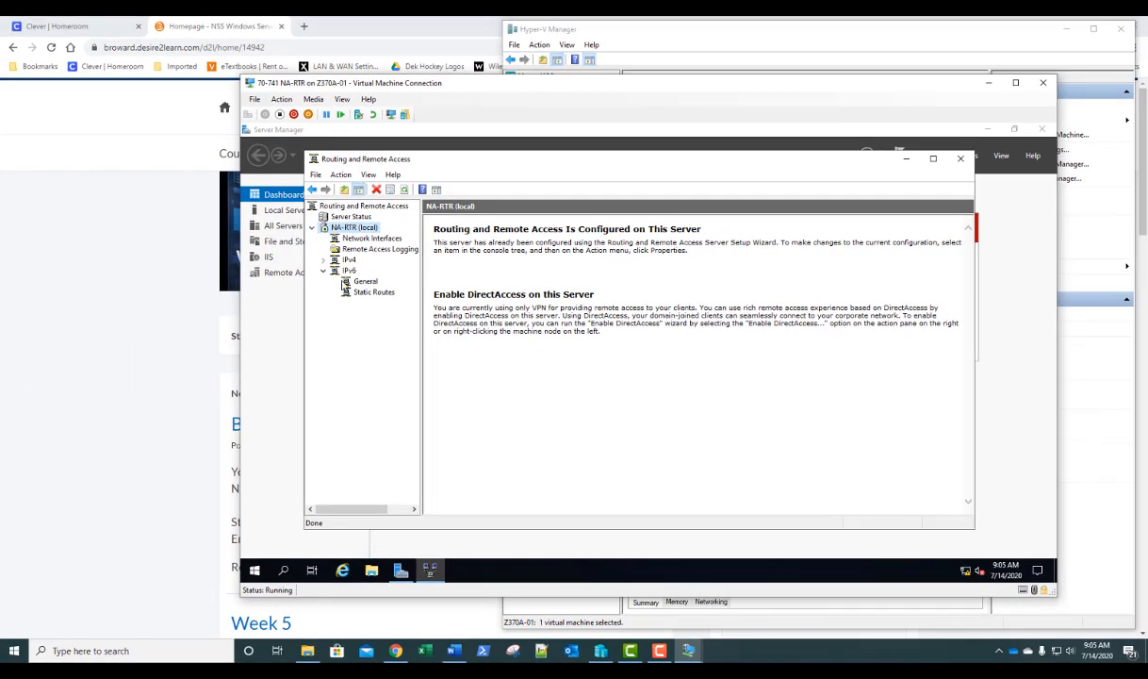
{"action": "left_click", "coordinate": [323, 261]}
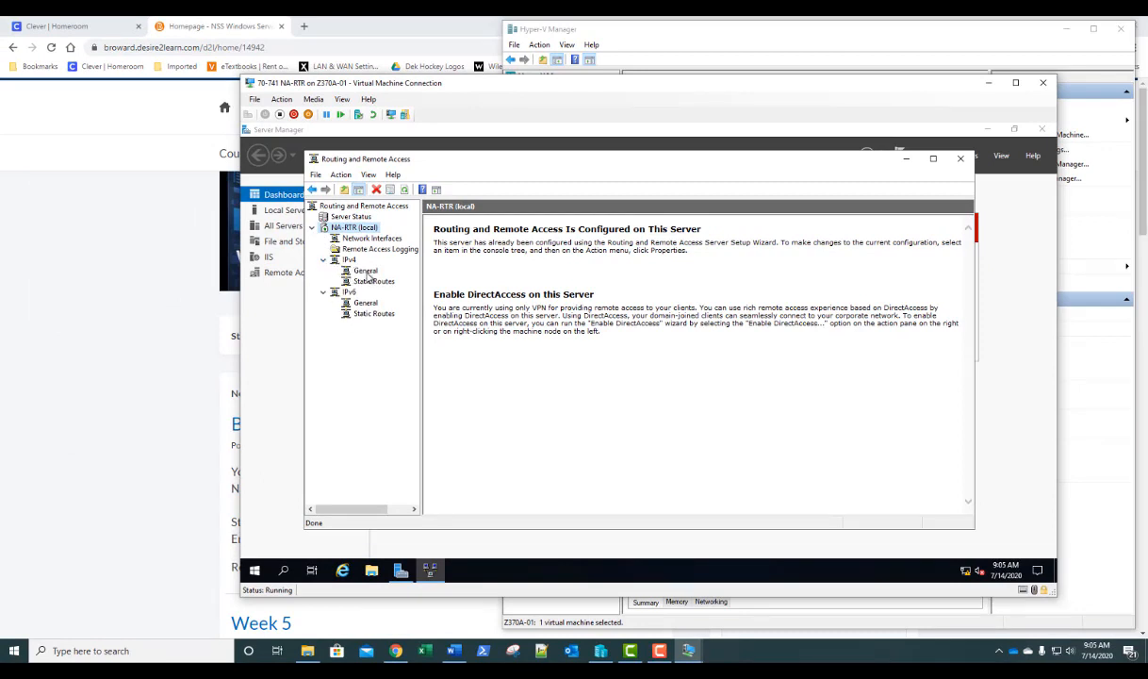
{"action": "left_click", "coordinate": [366, 272]}
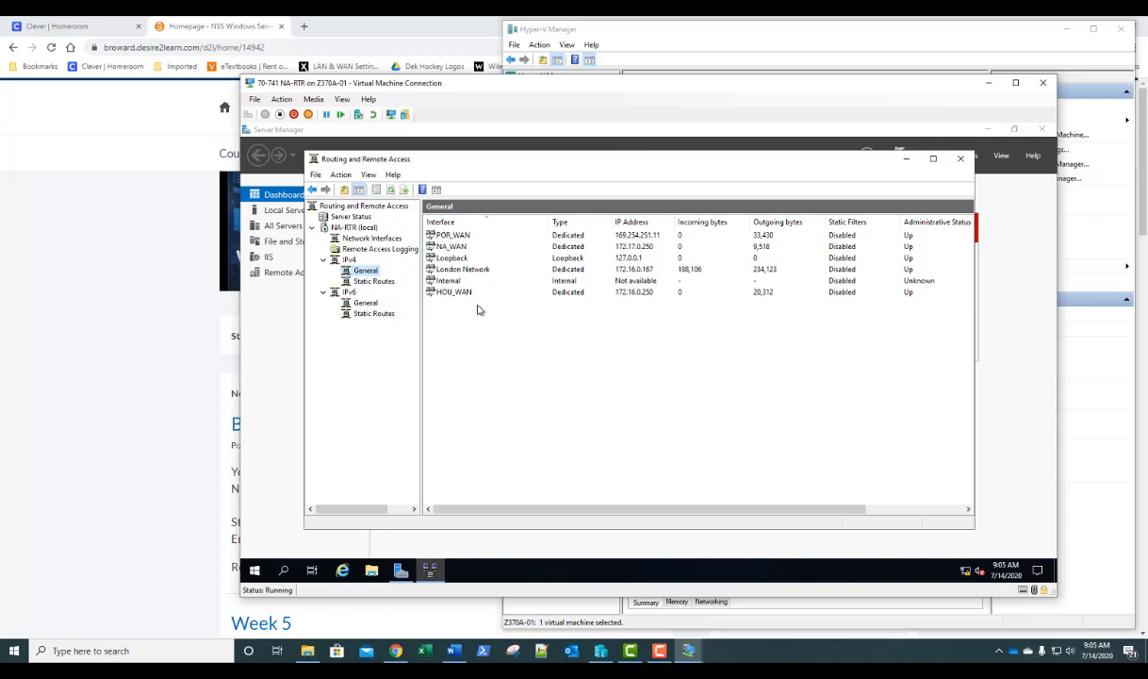
- Add RIP Version 2 for Internet Protocol as a new IPv4 routing protocol
{"action": "right_click", "coordinate": [367, 273]}
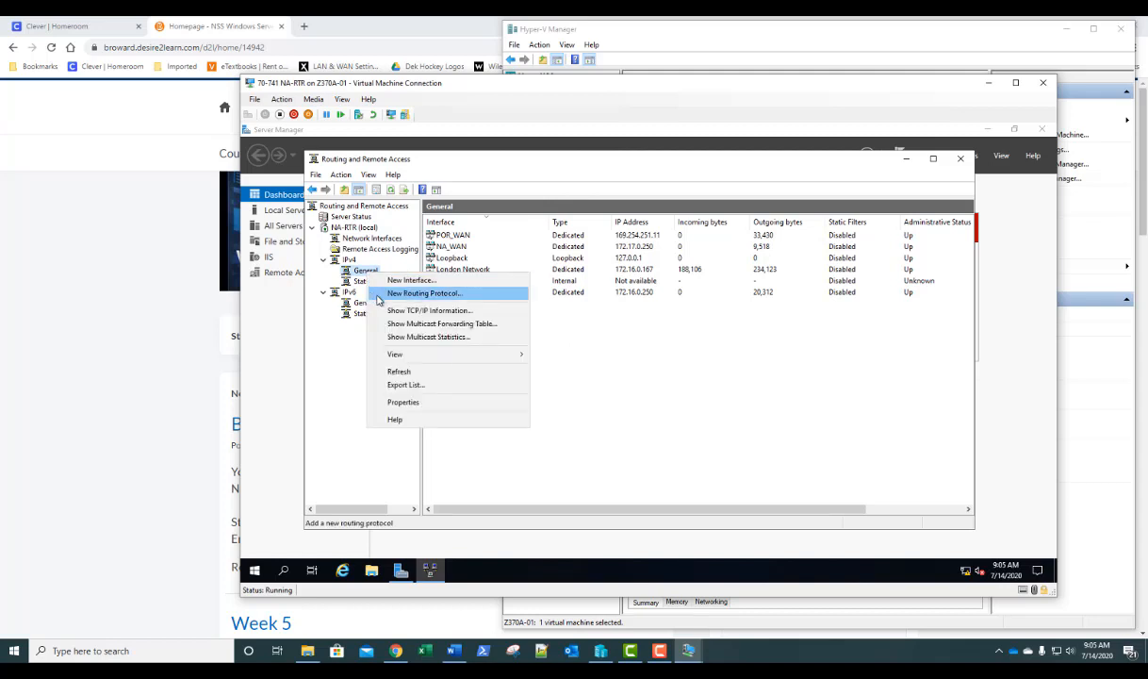
{"action": "left_click", "coordinate": [379, 297]}
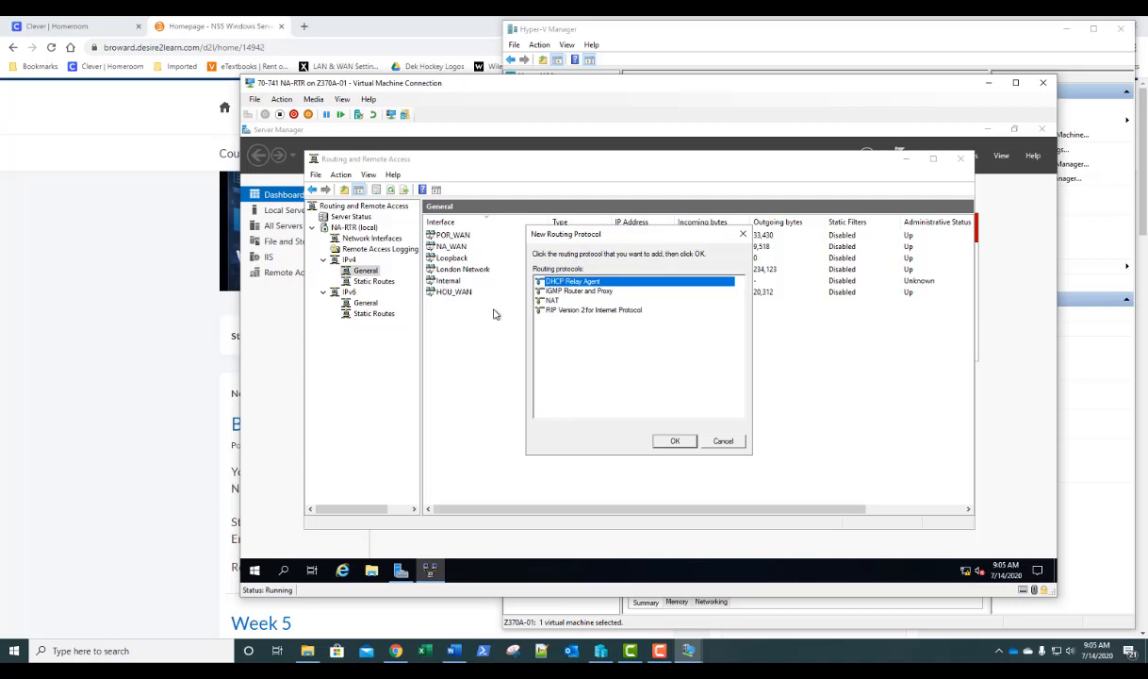
{"action": "left_click", "coordinate": [579, 311]}
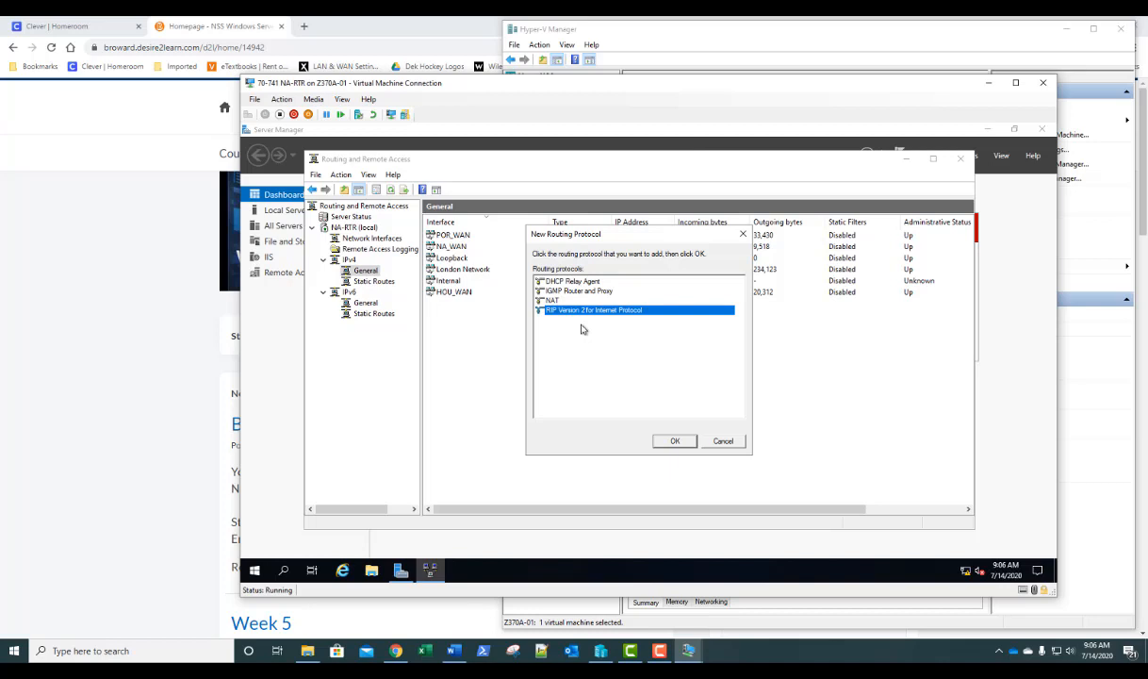
{"action": "left_click", "coordinate": [659, 651]}
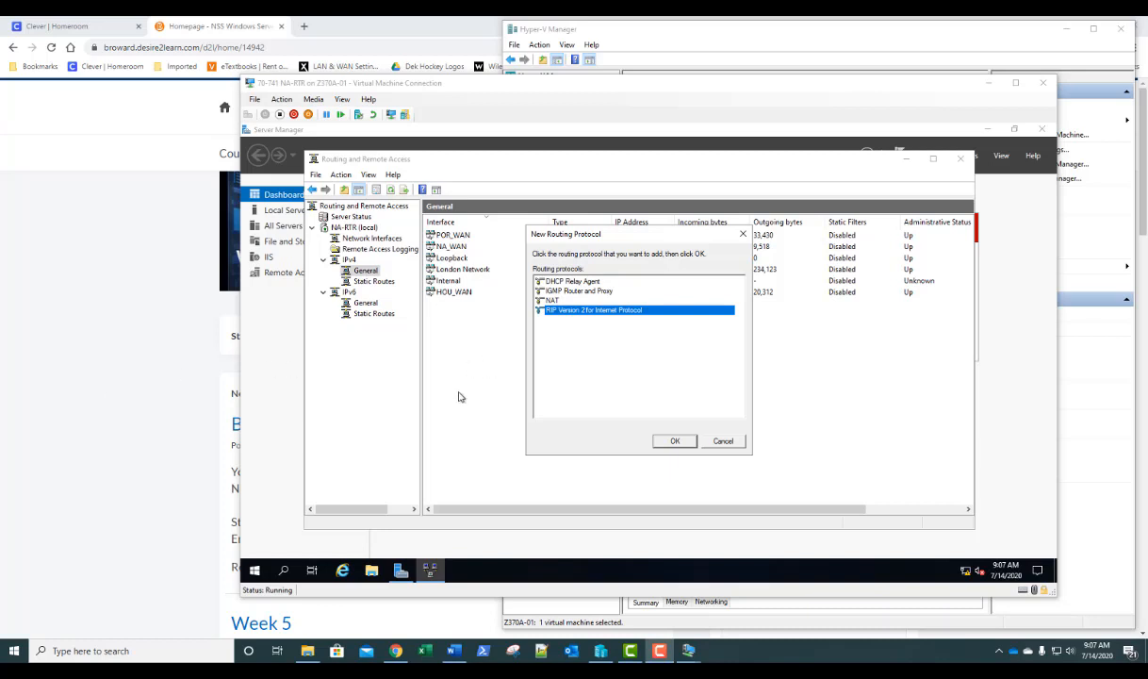
{"action": "left_click", "coordinate": [674, 443]}
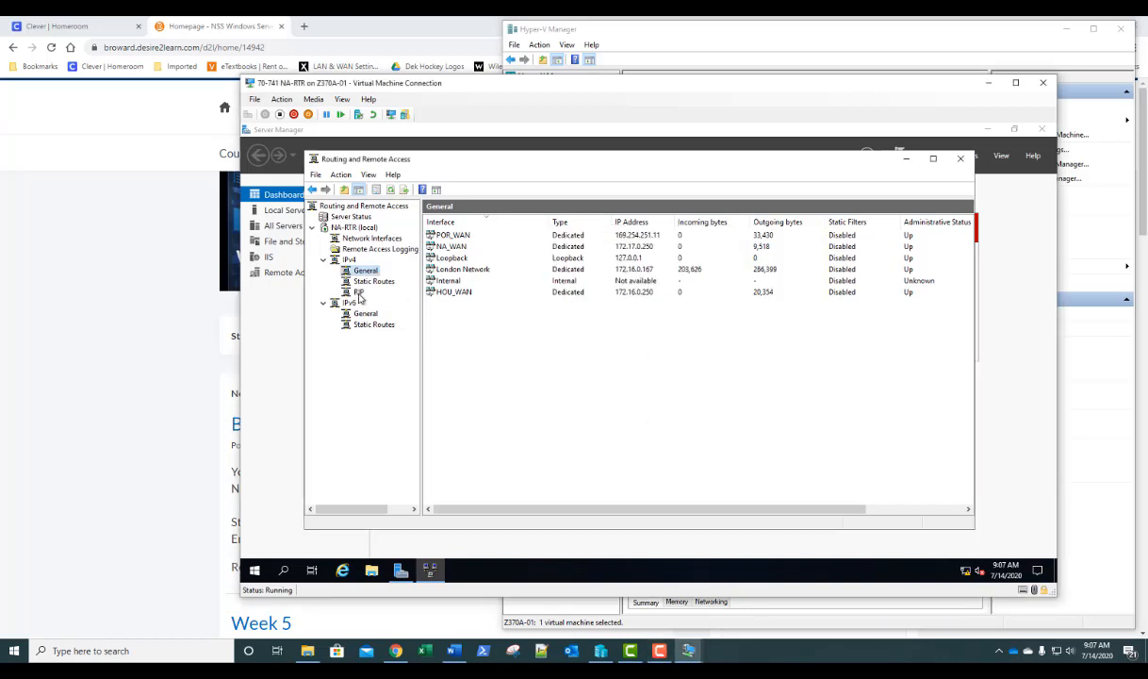
- Add London Network as a RIP interface, accepting the default periodic update settings
{"action": "left_click", "coordinate": [359, 295]}
{"action": "right_click", "coordinate": [359, 296]}
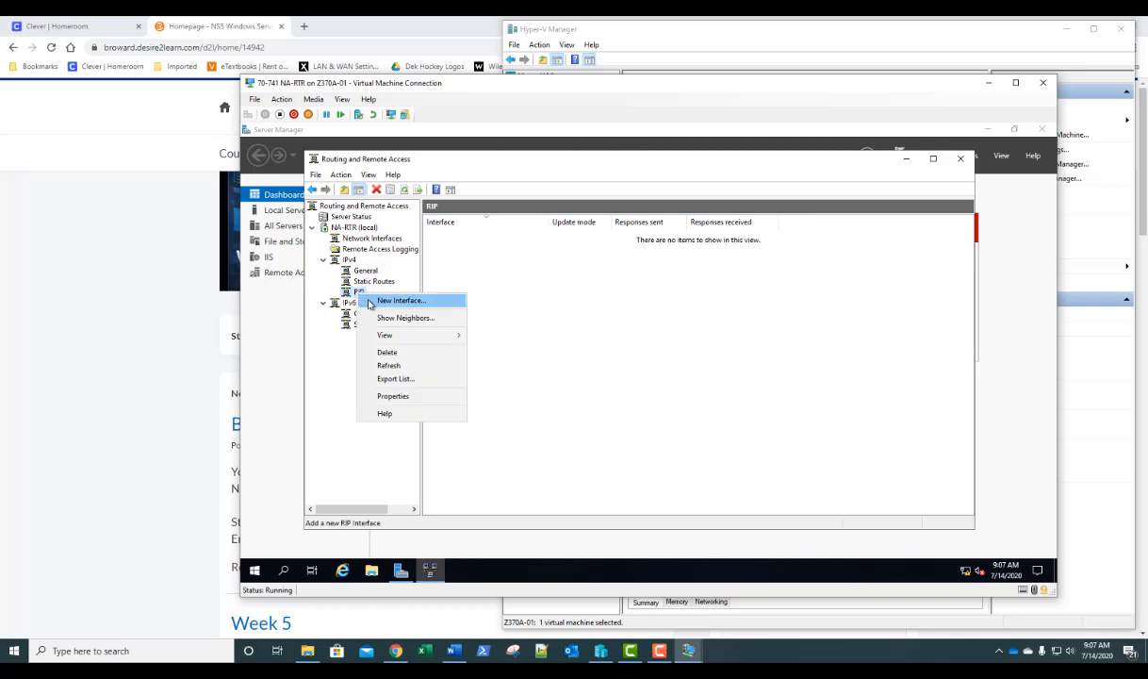
{"action": "left_click", "coordinate": [372, 300]}
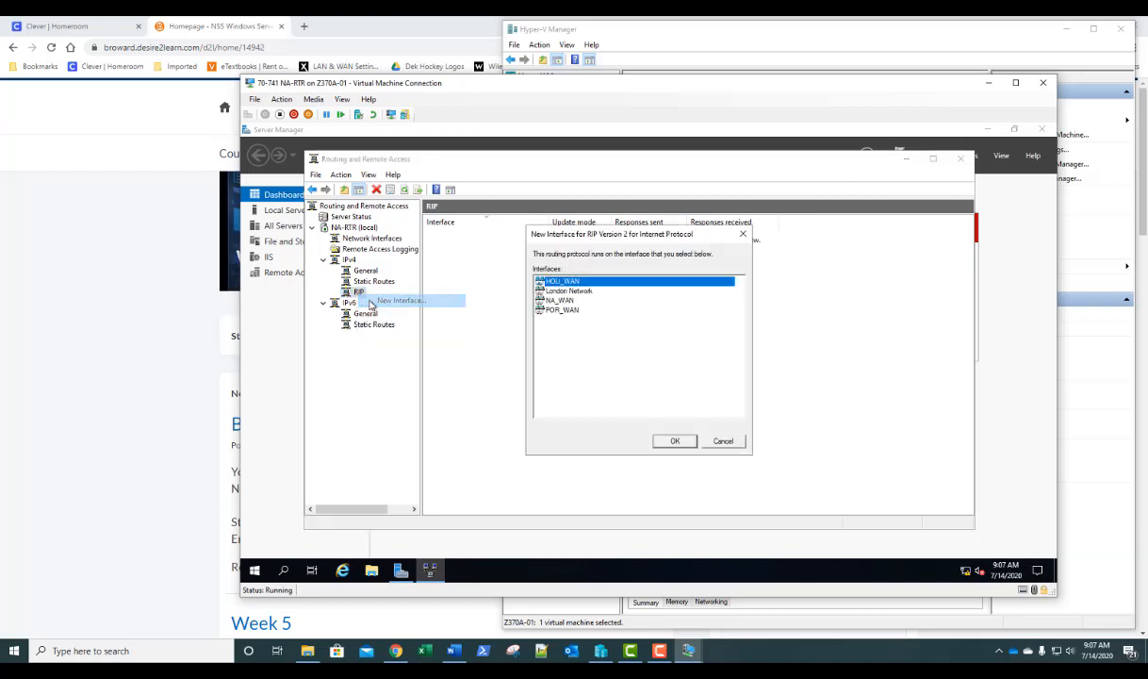
{"action": "left_click", "coordinate": [562, 292]}
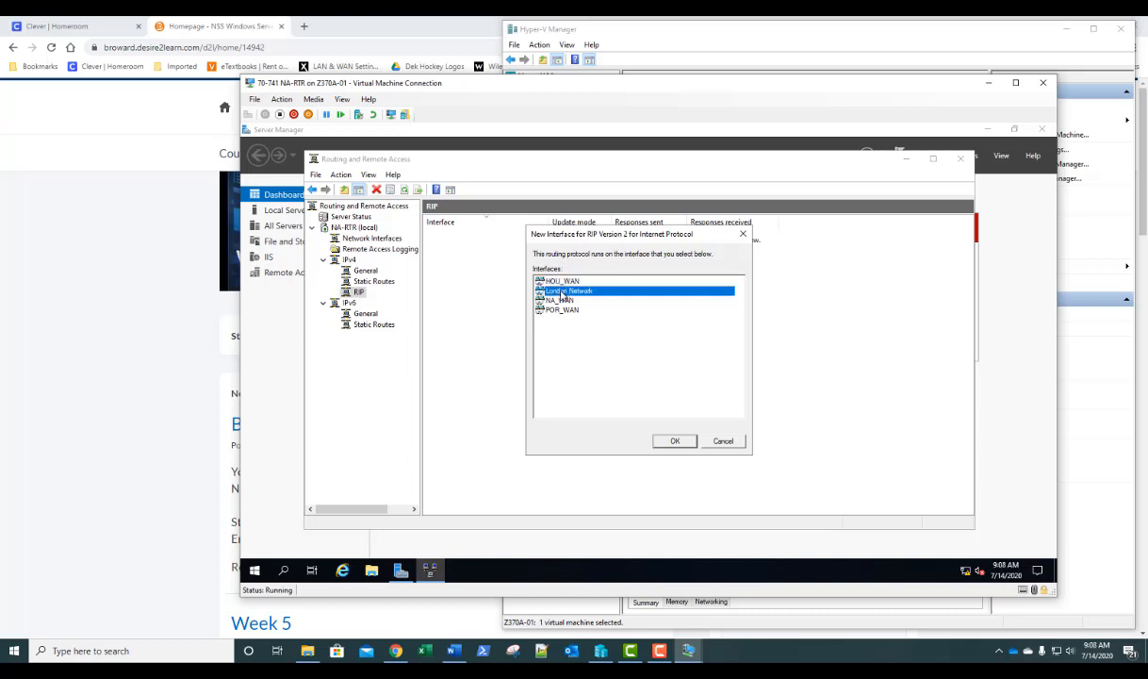
{"action": "left_click", "coordinate": [672, 441]}
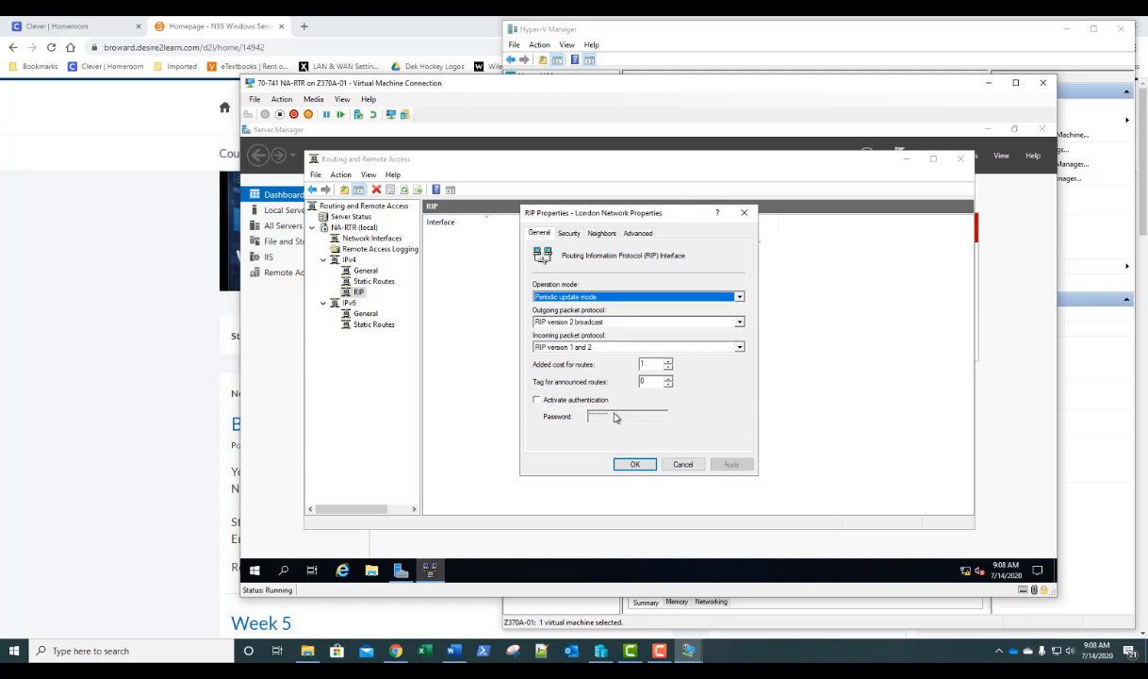
{"action": "left_click", "coordinate": [632, 466]}
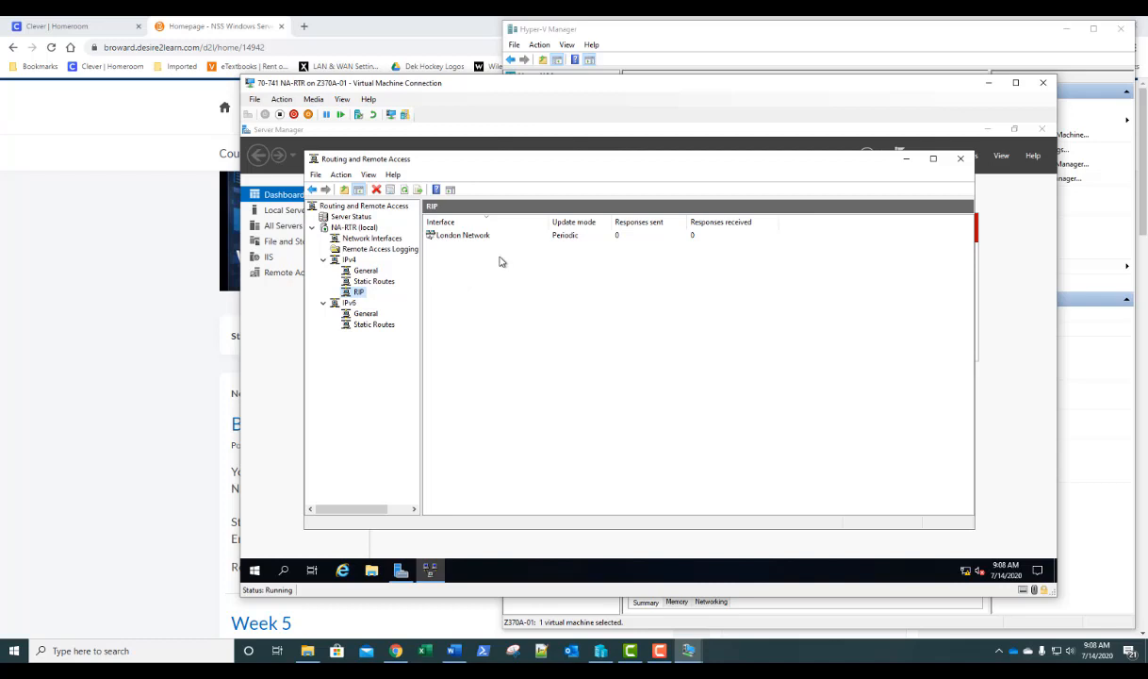
- Add NA_WAN as a RIP interface with default periodic updates and RIP v2 broadcast
{"action": "right_click", "coordinate": [356, 295]}
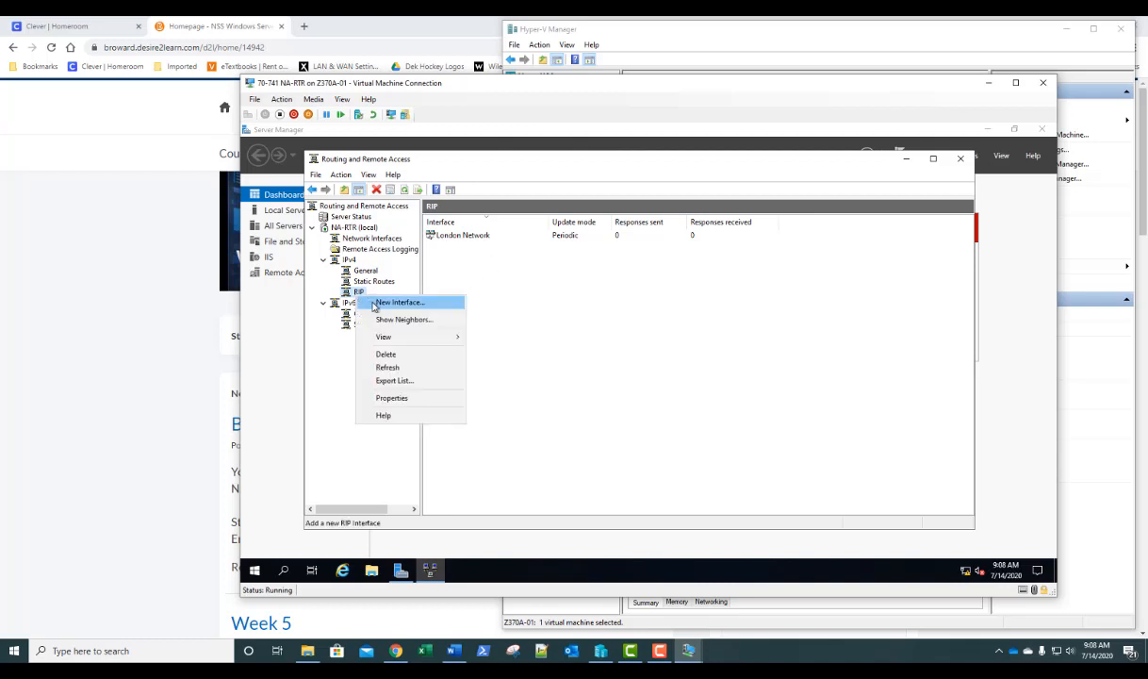
{"action": "left_click", "coordinate": [374, 302]}
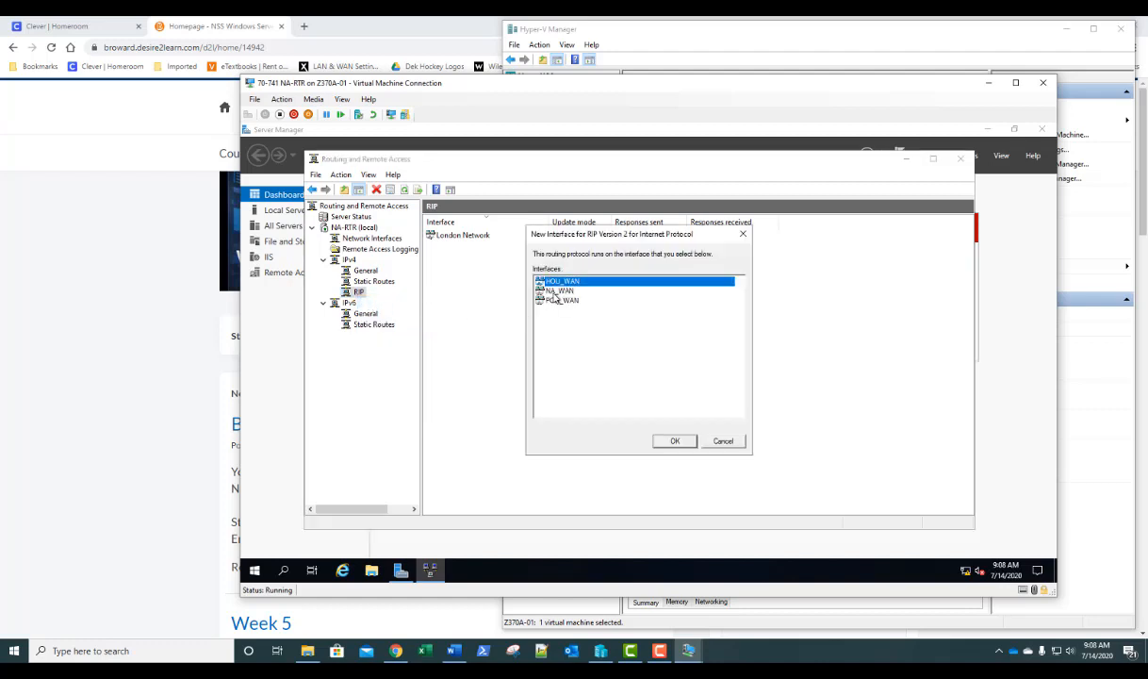
{"action": "left_click", "coordinate": [558, 291]}
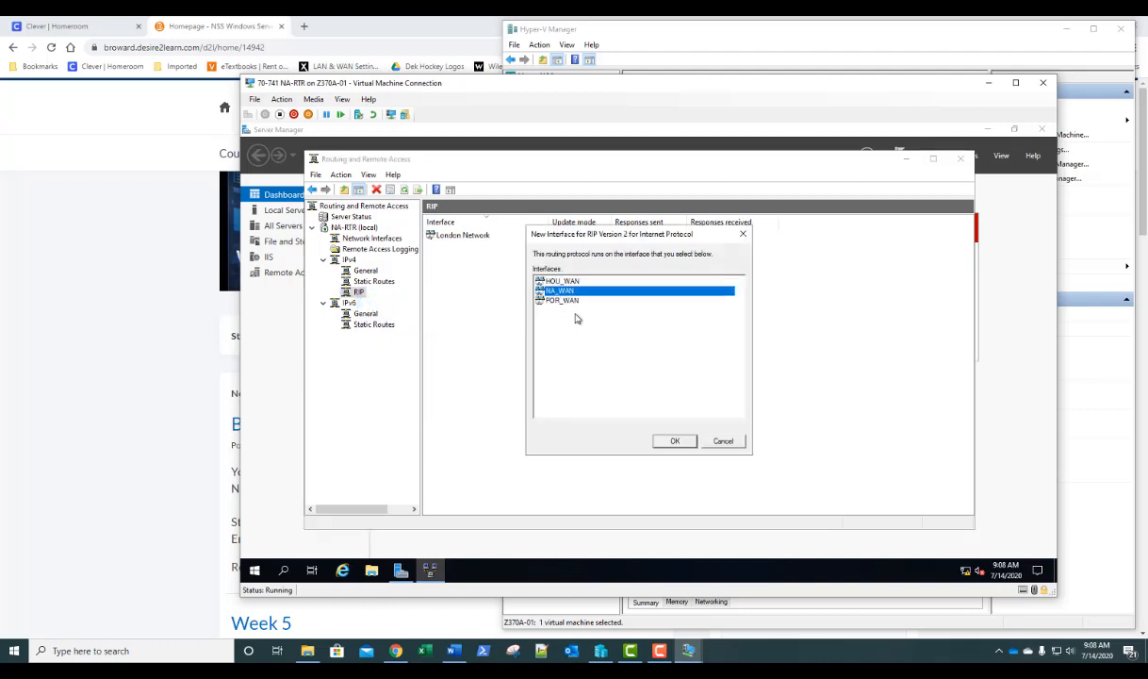
{"action": "left_click", "coordinate": [673, 440]}
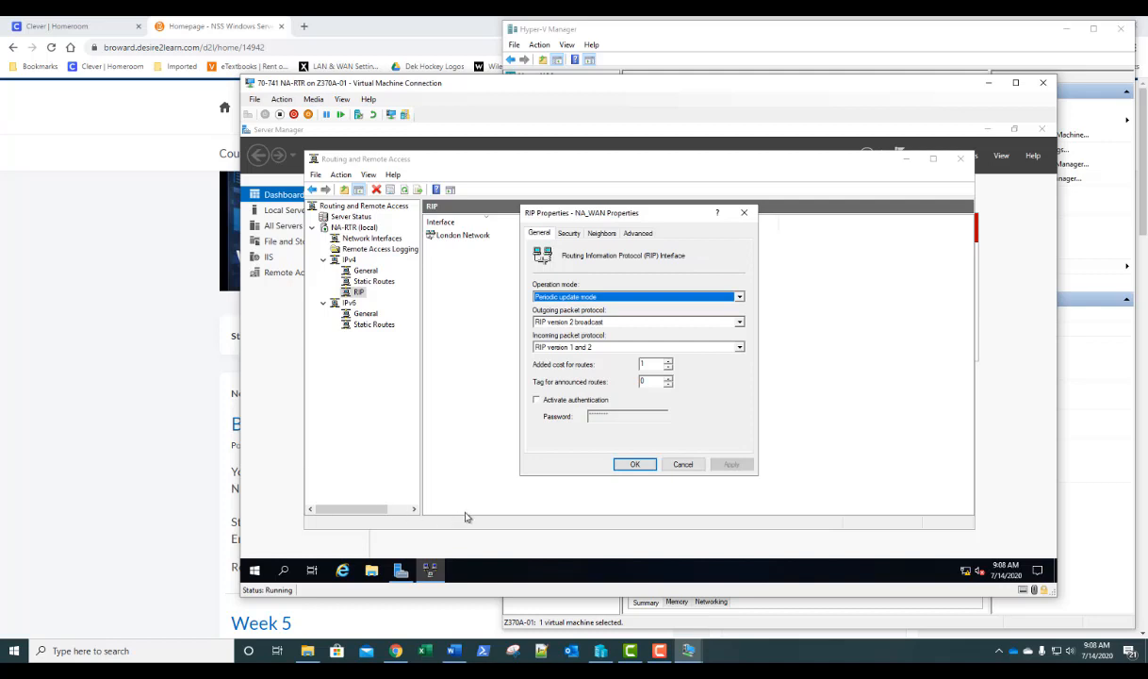
{"action": "left_click", "coordinate": [635, 466]}
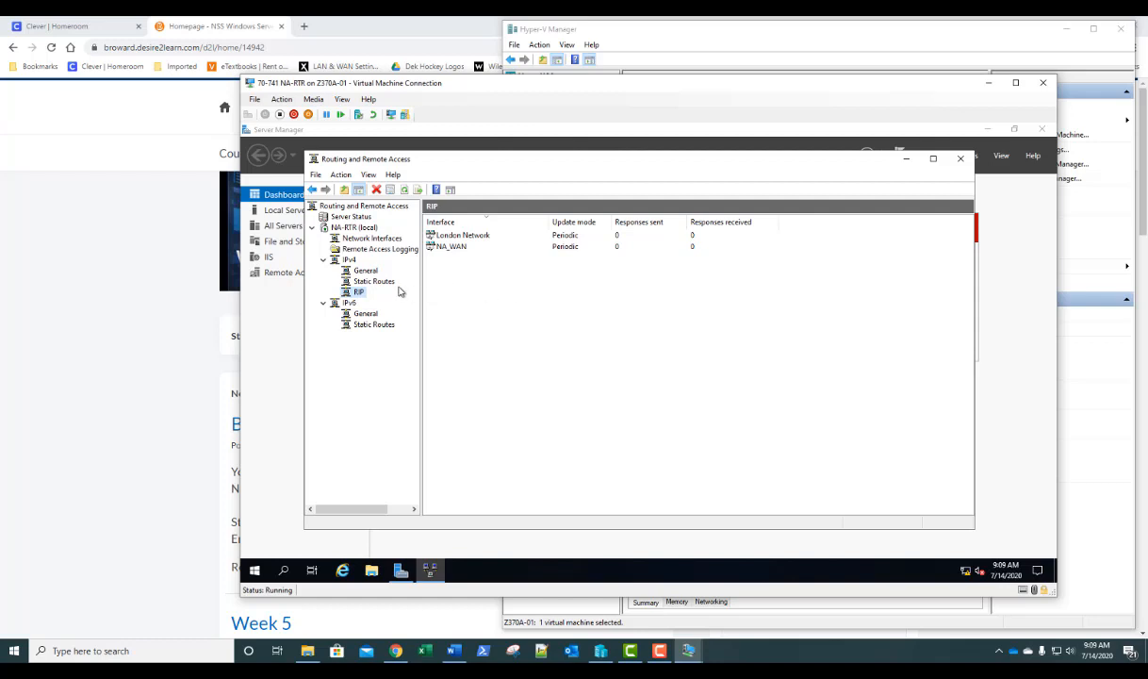
- Return to NA-RTR's IPv4 General interface list and review the London Network and NA_WAN entries
{"action": "left_click", "coordinate": [372, 274]}
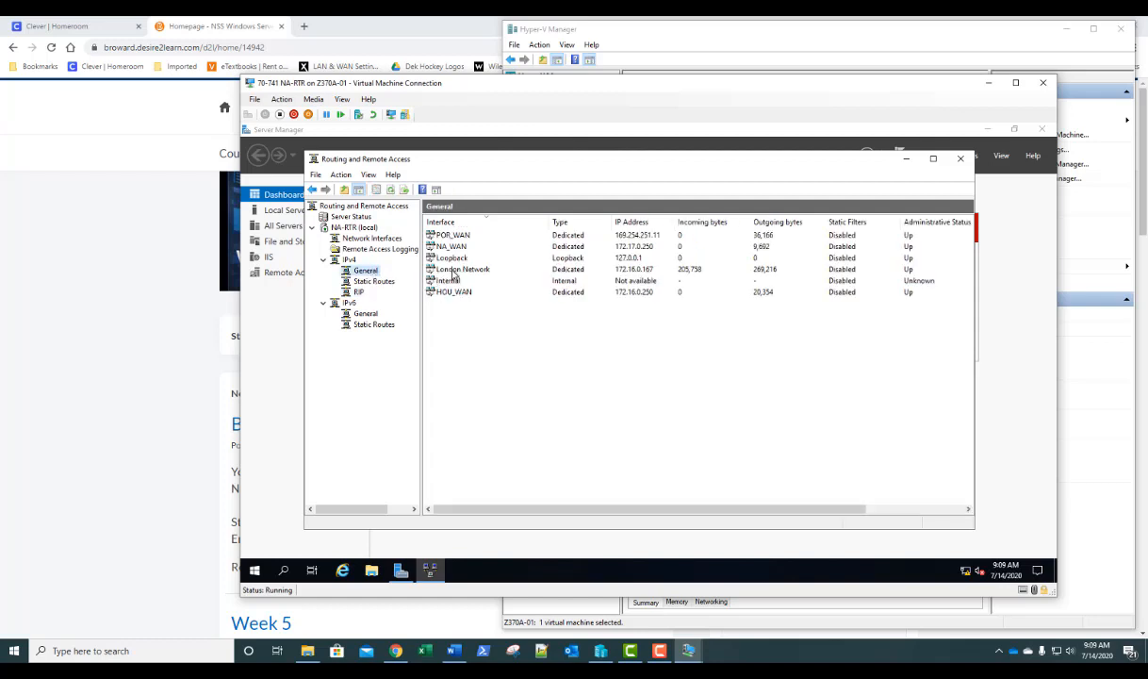
{"action": "left_click", "coordinate": [622, 269]}
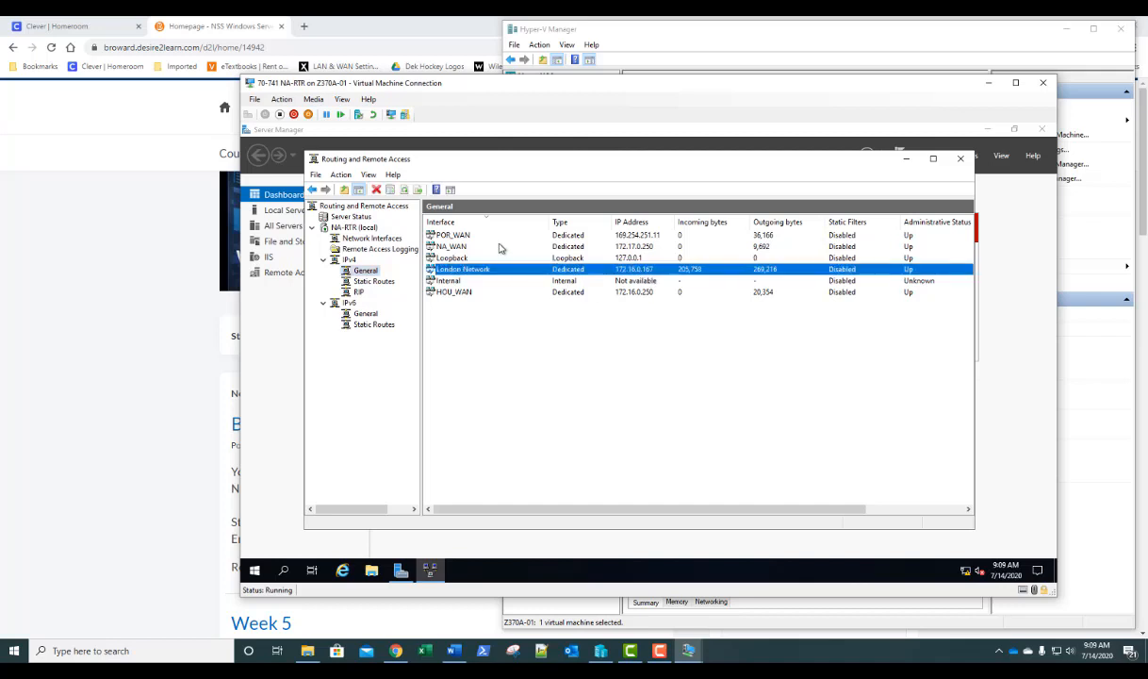
{"action": "left_click", "coordinate": [460, 245]}
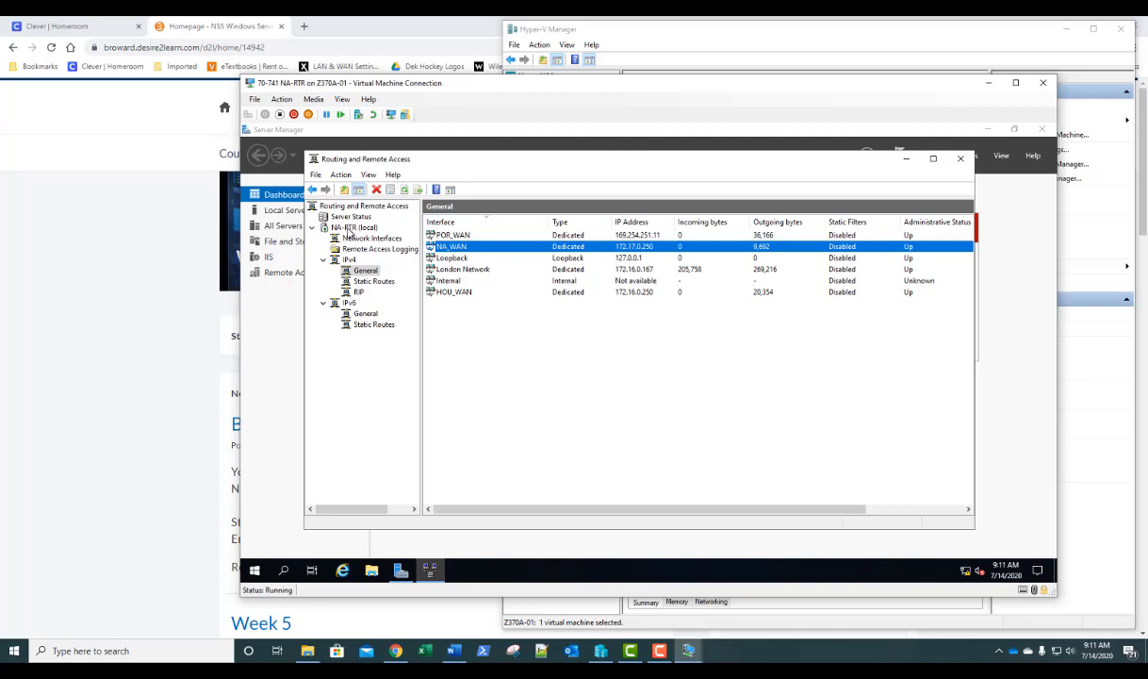
- Disable Routing and Remote Access on NA-RTR (local) and confirm removing its router configuration
{"action": "right_click", "coordinate": [349, 229]}
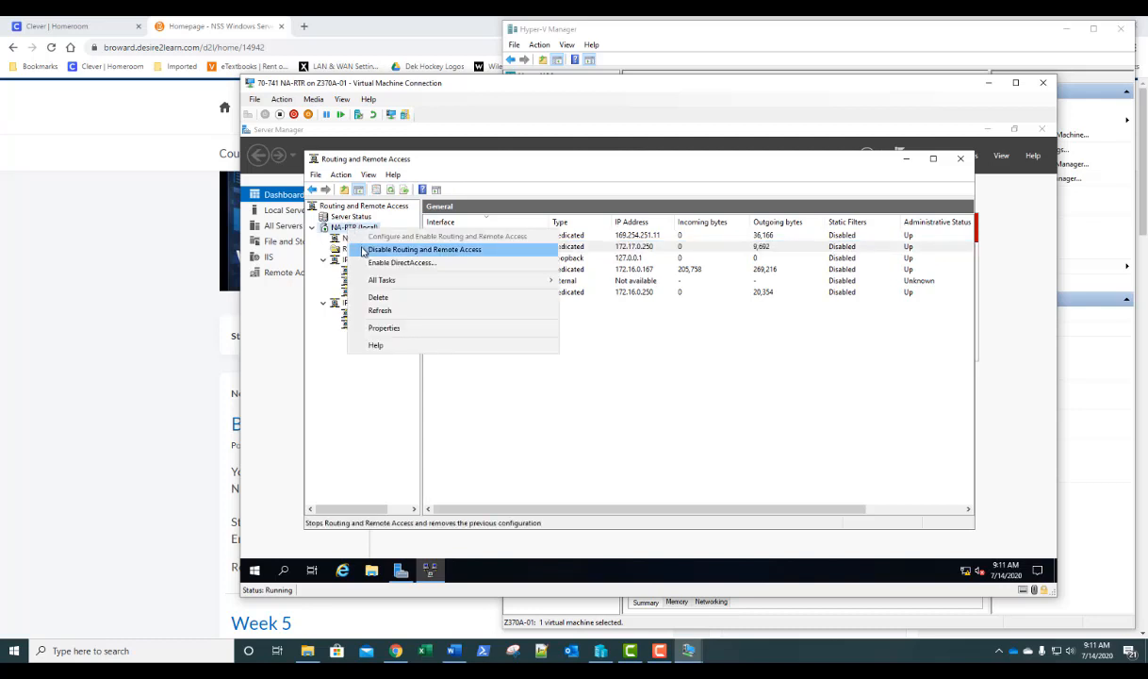
{"action": "left_click", "coordinate": [364, 250]}
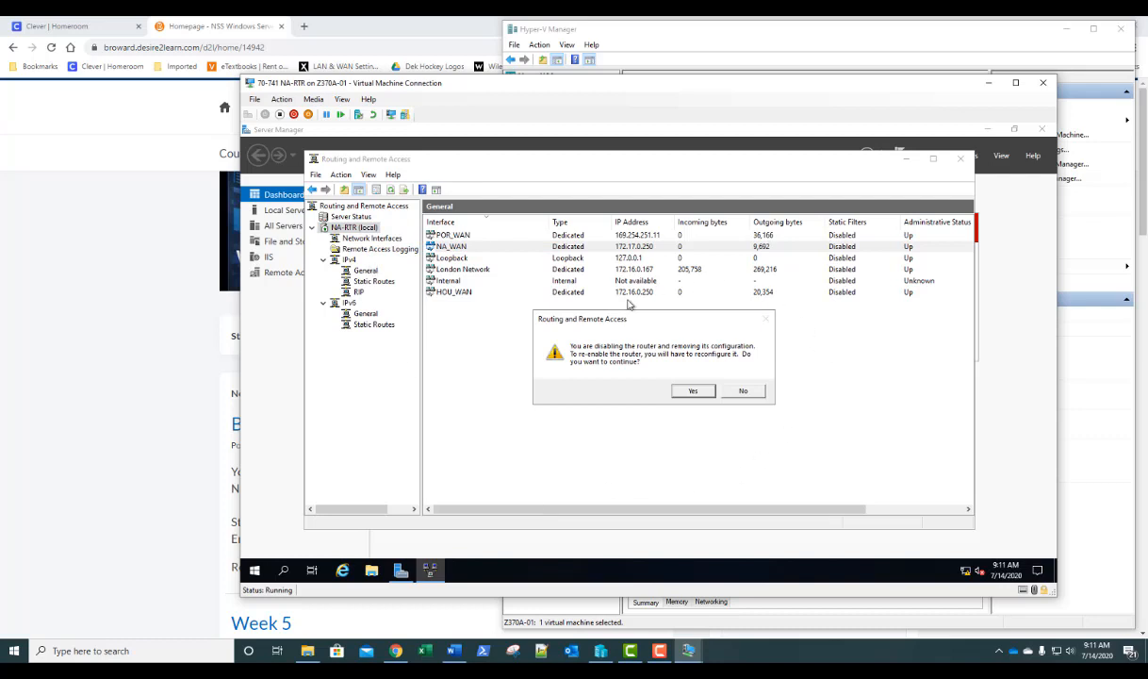
{"action": "left_click", "coordinate": [691, 394]}
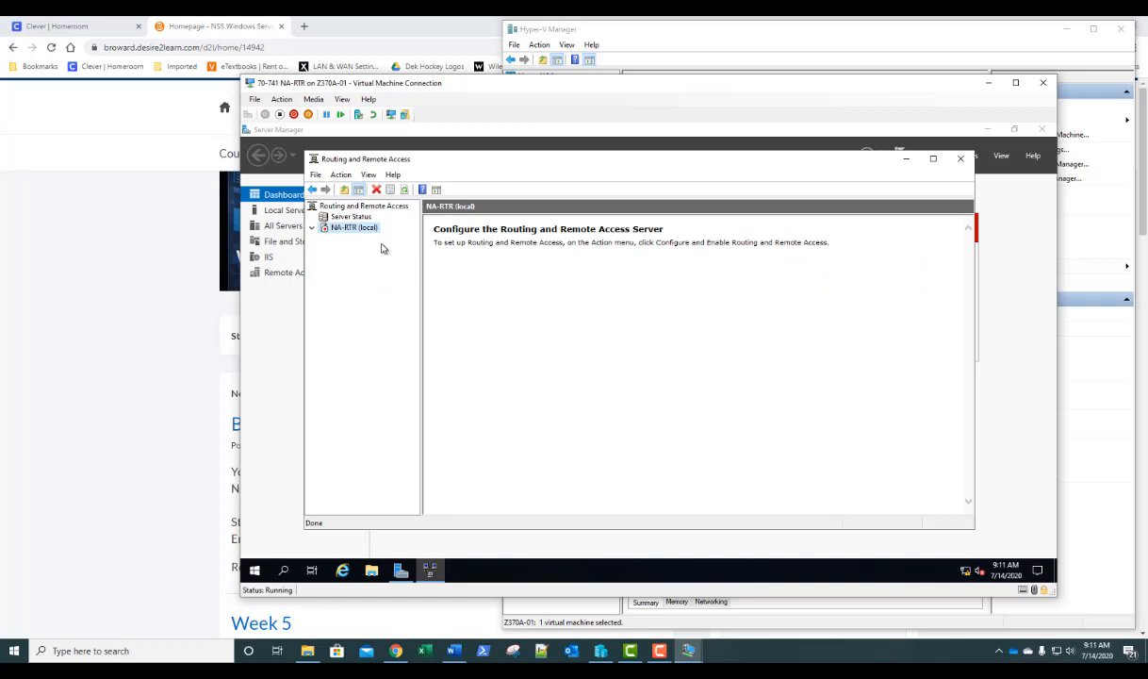
- Start reconfiguring NA-RTR with NAT, choosing London Network as the internet interface
{"action": "right_click", "coordinate": [352, 233]}
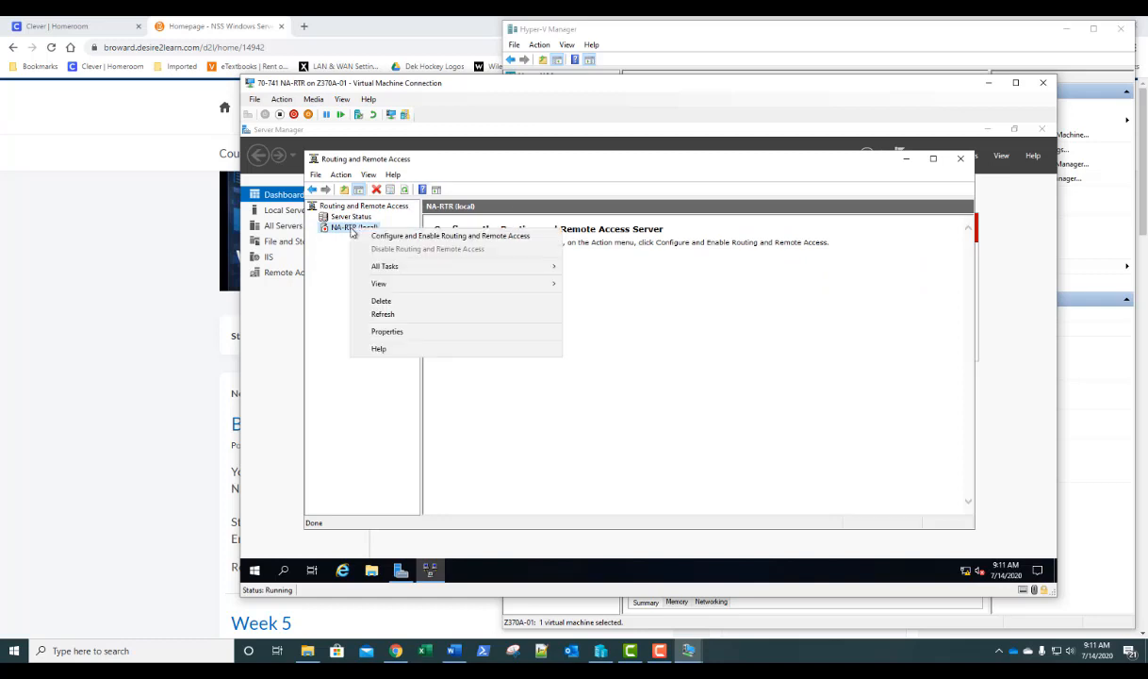
{"action": "left_click", "coordinate": [362, 237]}
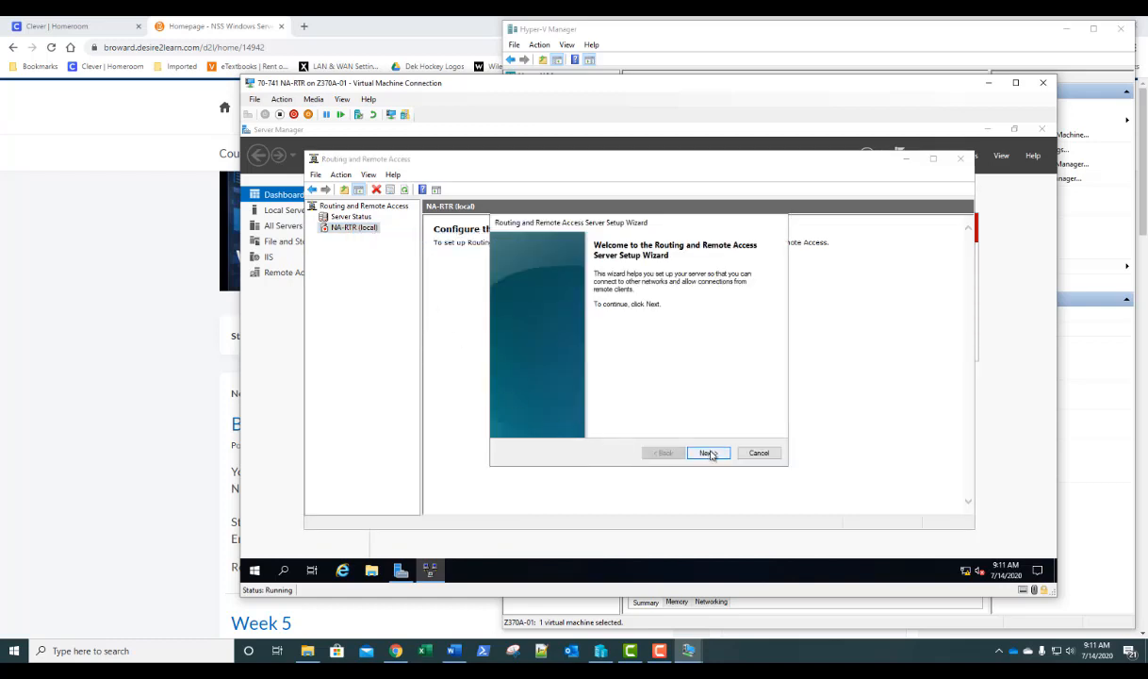
{"action": "left_click", "coordinate": [708, 453]}
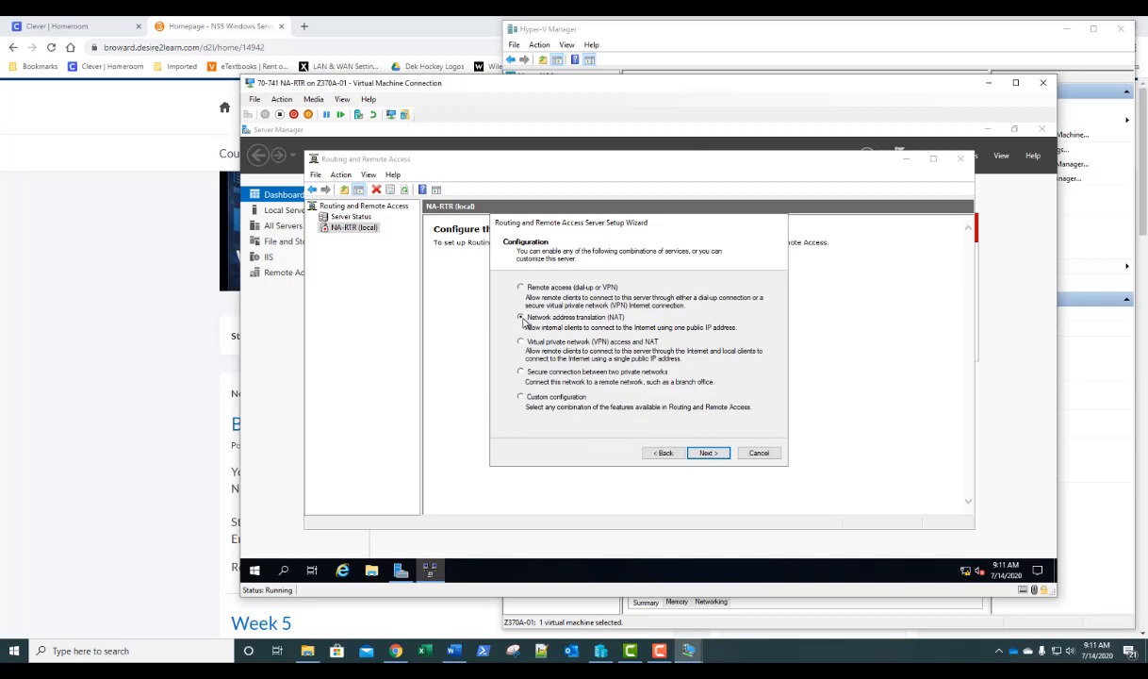
{"action": "left_click", "coordinate": [709, 453]}
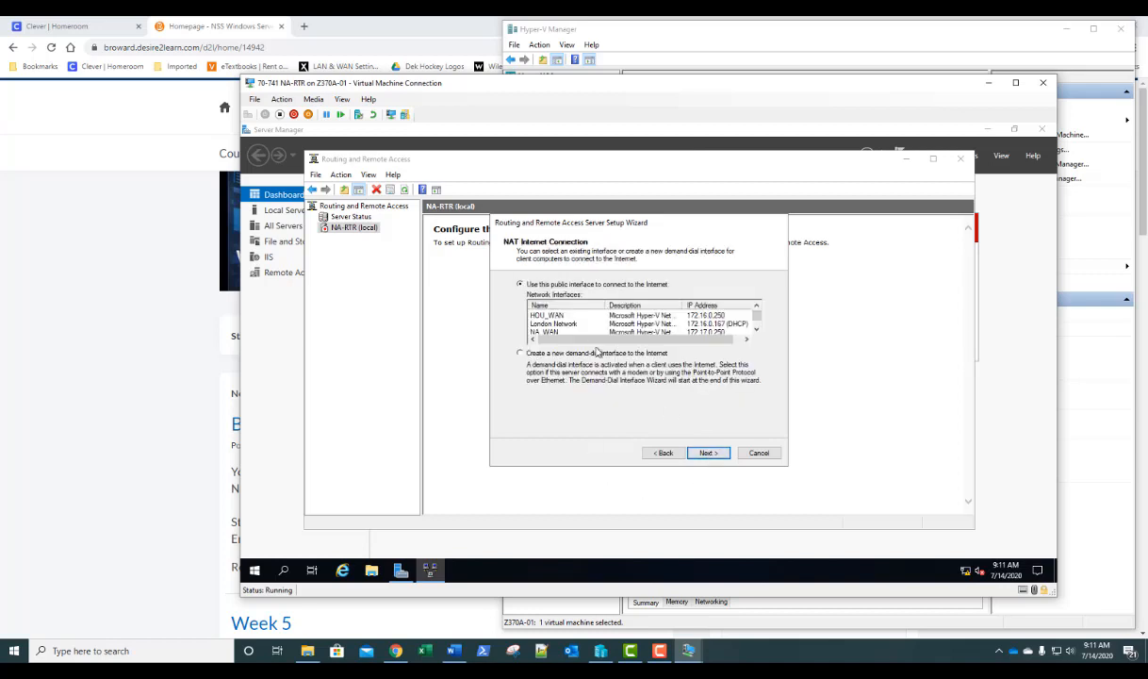
{"action": "left_click", "coordinate": [566, 326]}
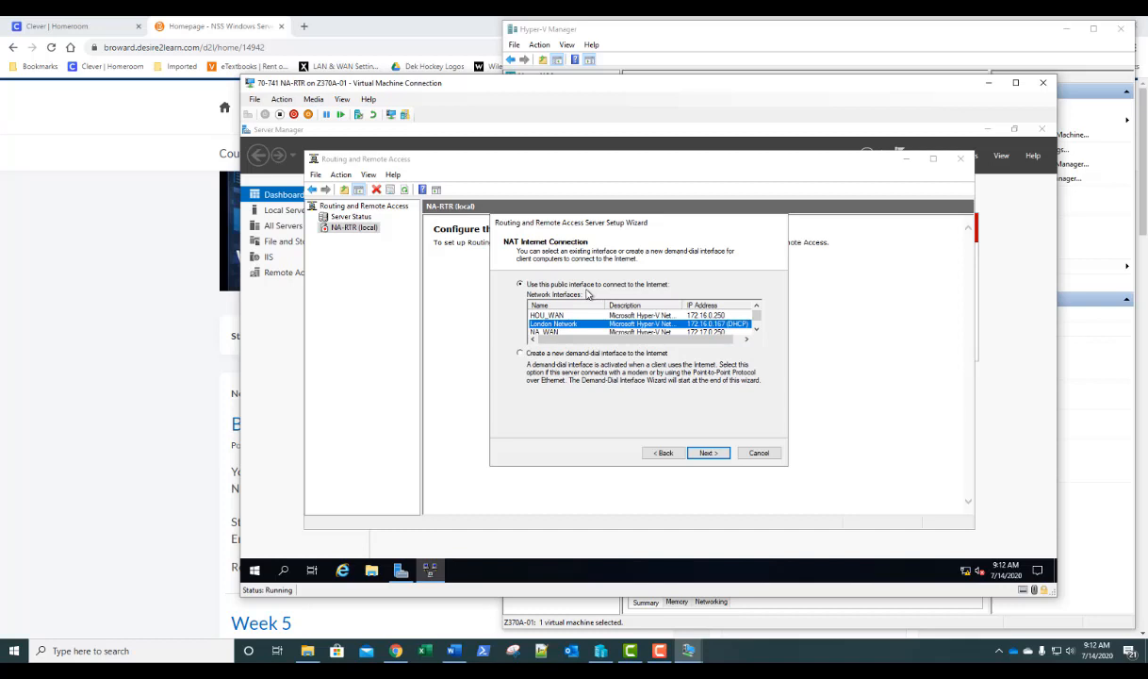
{"action": "left_click", "coordinate": [707, 454]}
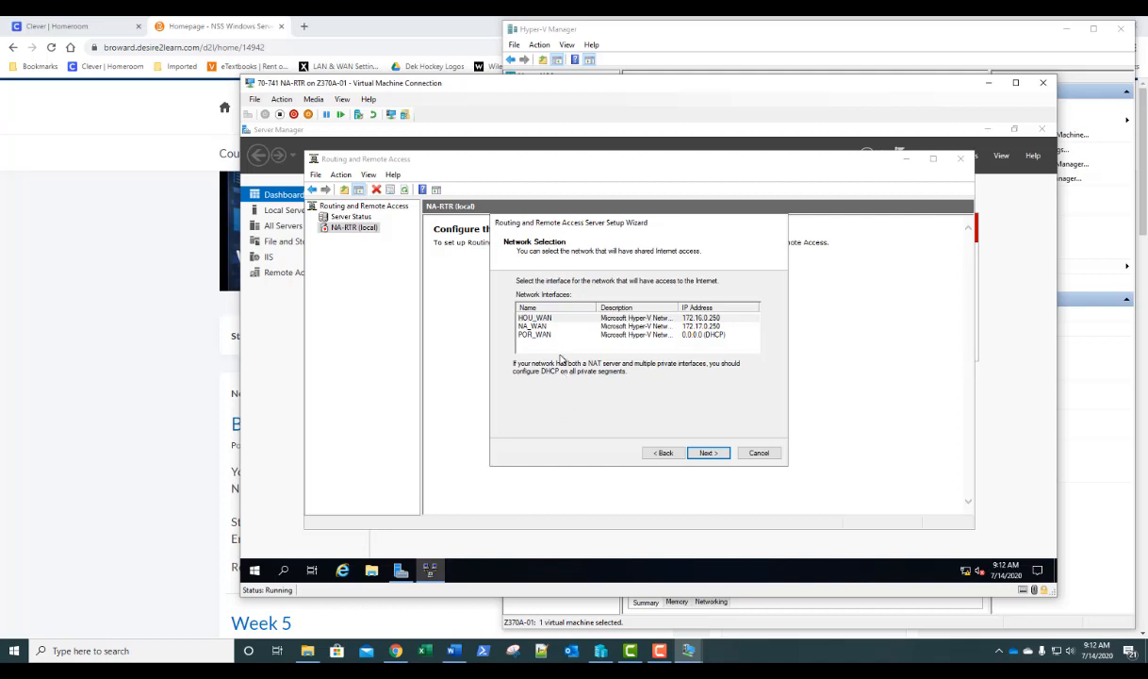
- Share access through NA_WAN, keep basic name and address services and the 172.17.0.0 range, and finish
{"action": "left_click", "coordinate": [546, 327]}
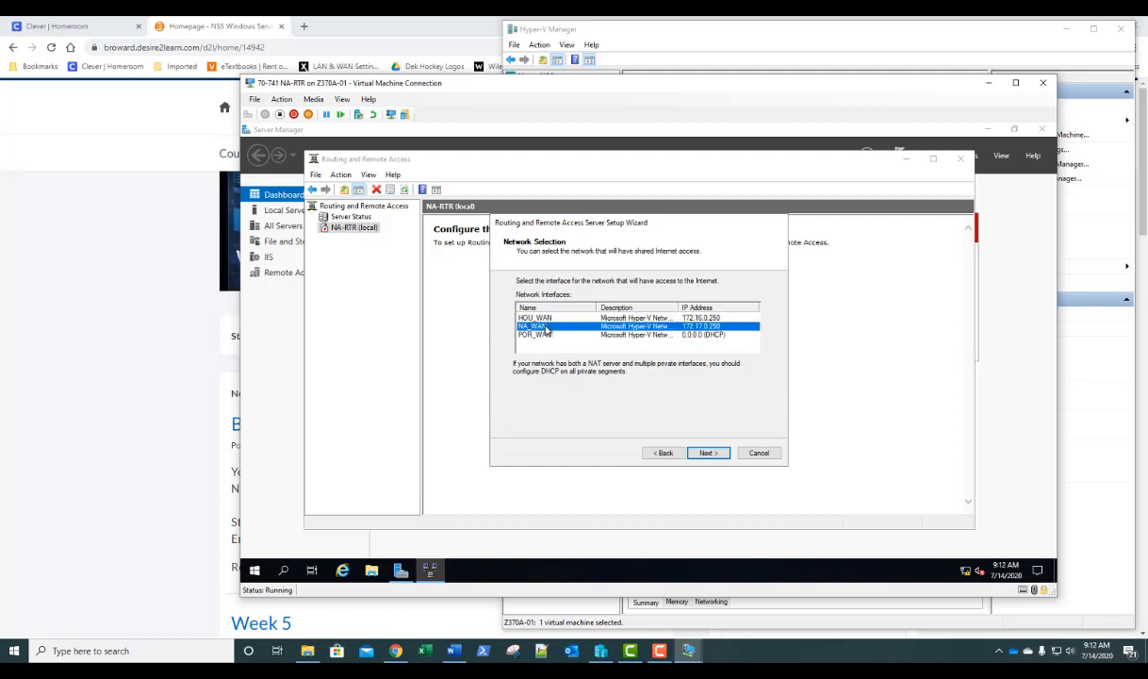
{"action": "left_click", "coordinate": [710, 454]}
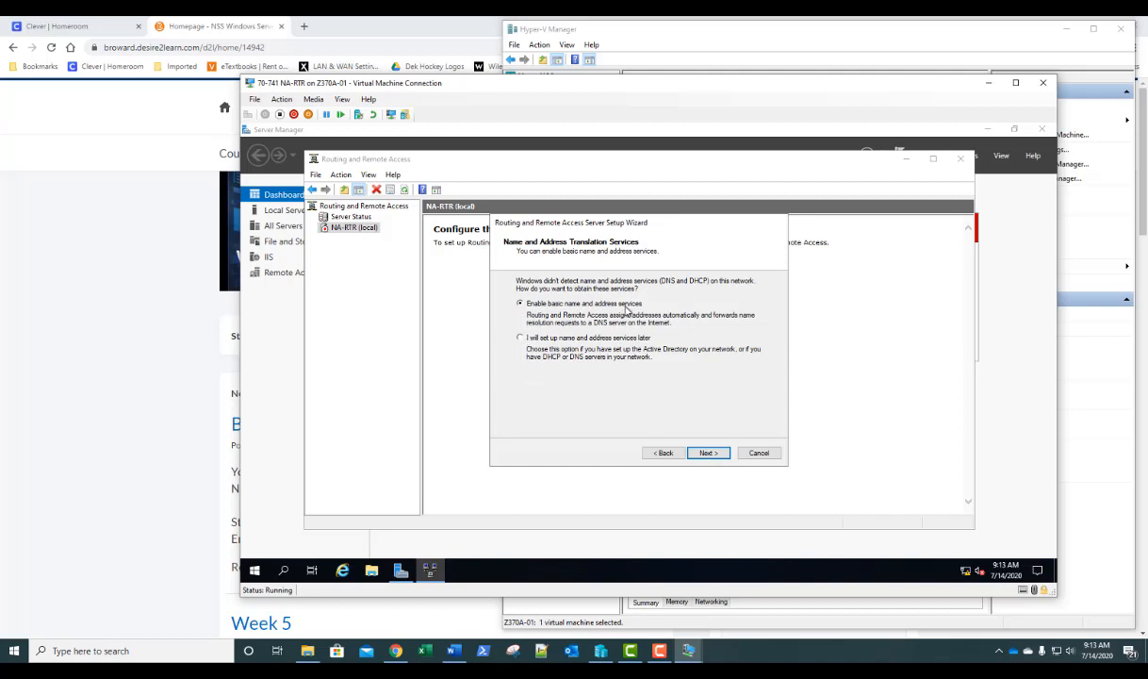
{"action": "left_click", "coordinate": [707, 454]}
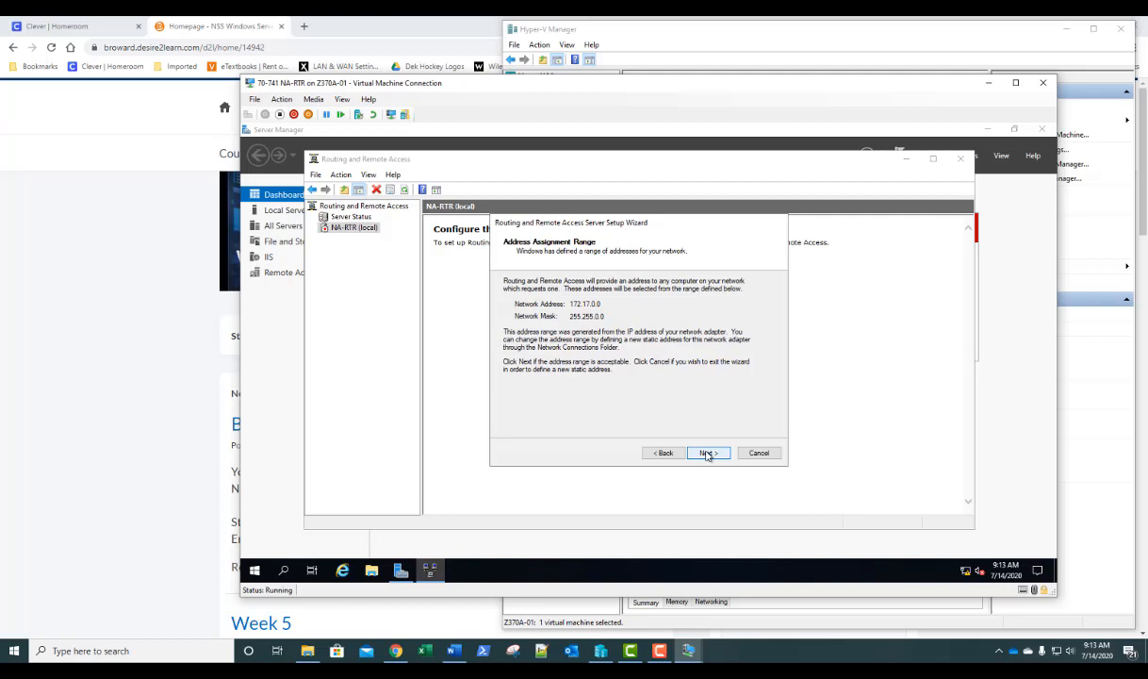
{"action": "left_click", "coordinate": [707, 453]}
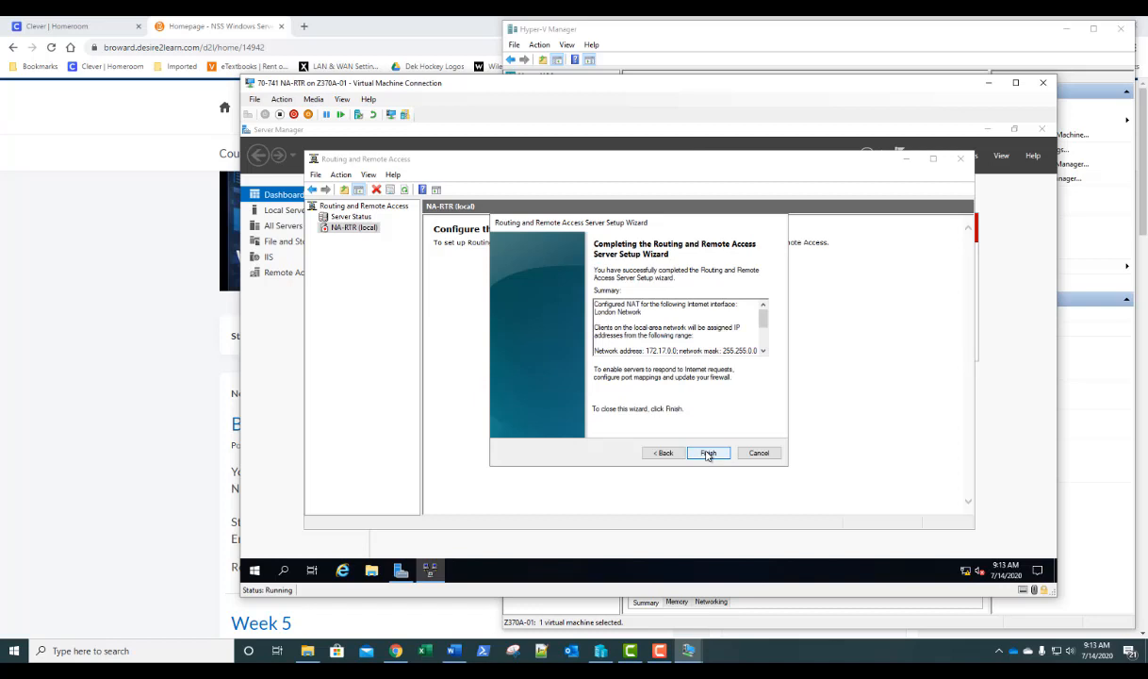
{"action": "left_click", "coordinate": [707, 453]}
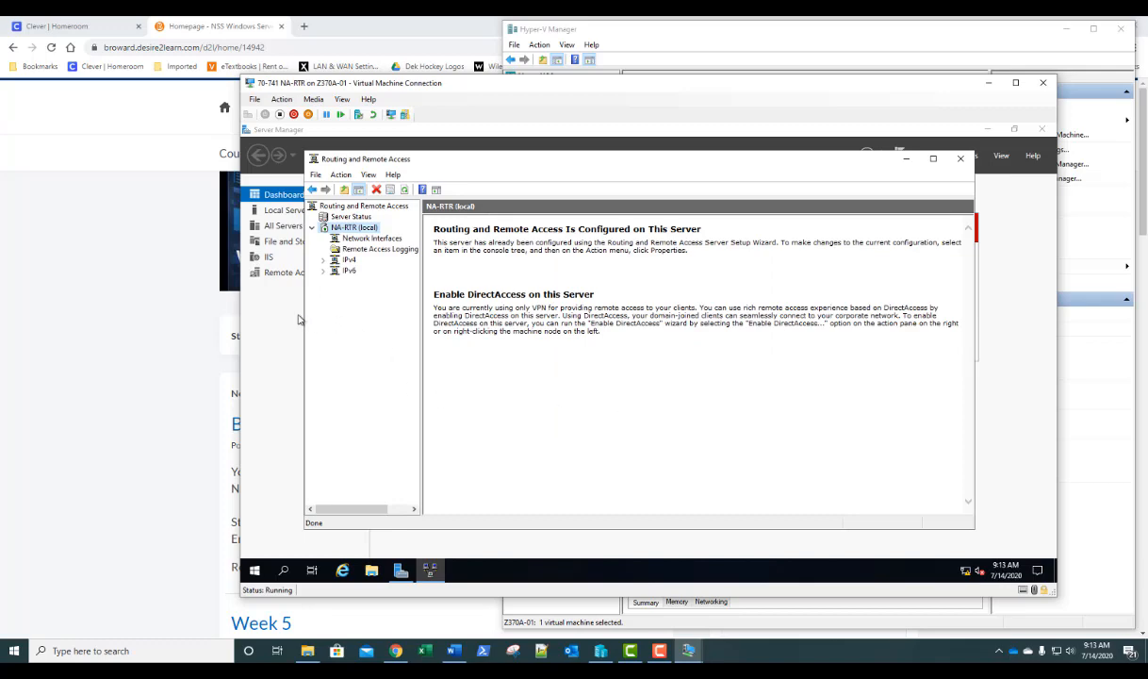
- Expand IPv4 under NA-RTR (local) and show the NAT interface table
{"action": "left_click", "coordinate": [323, 260]}
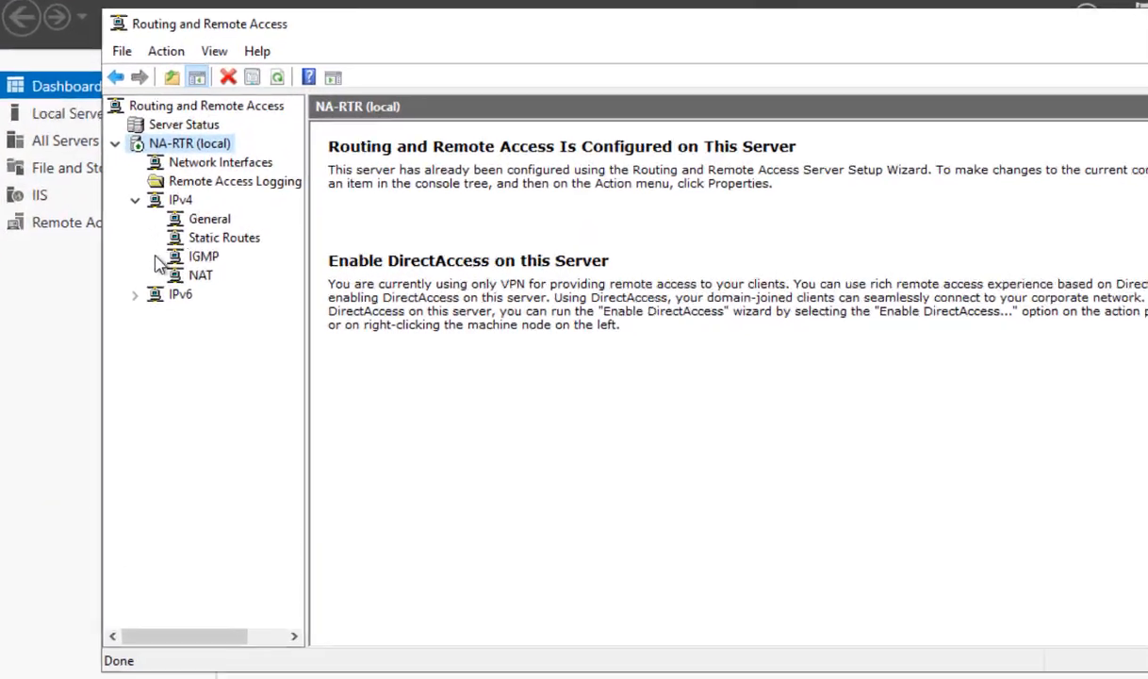
{"action": "left_click", "coordinate": [348, 301]}
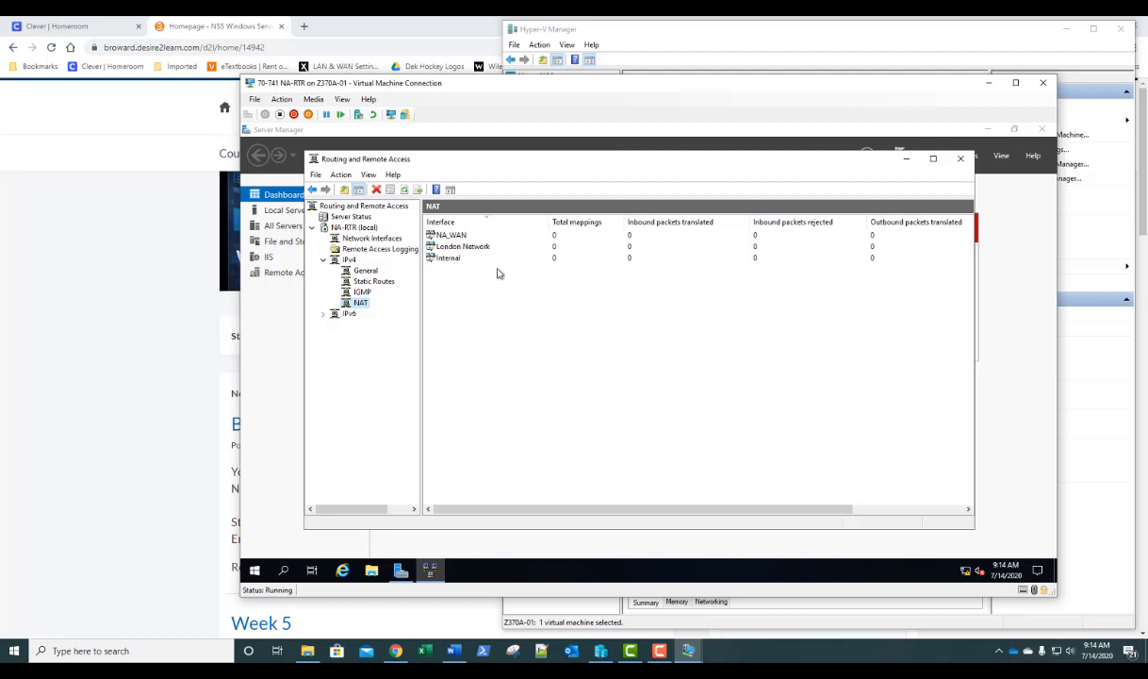
- Close Routing and Remote Access, dismiss the RIP Routing error, and search Start for 'comm'
{"action": "left_click", "coordinate": [960, 158]}
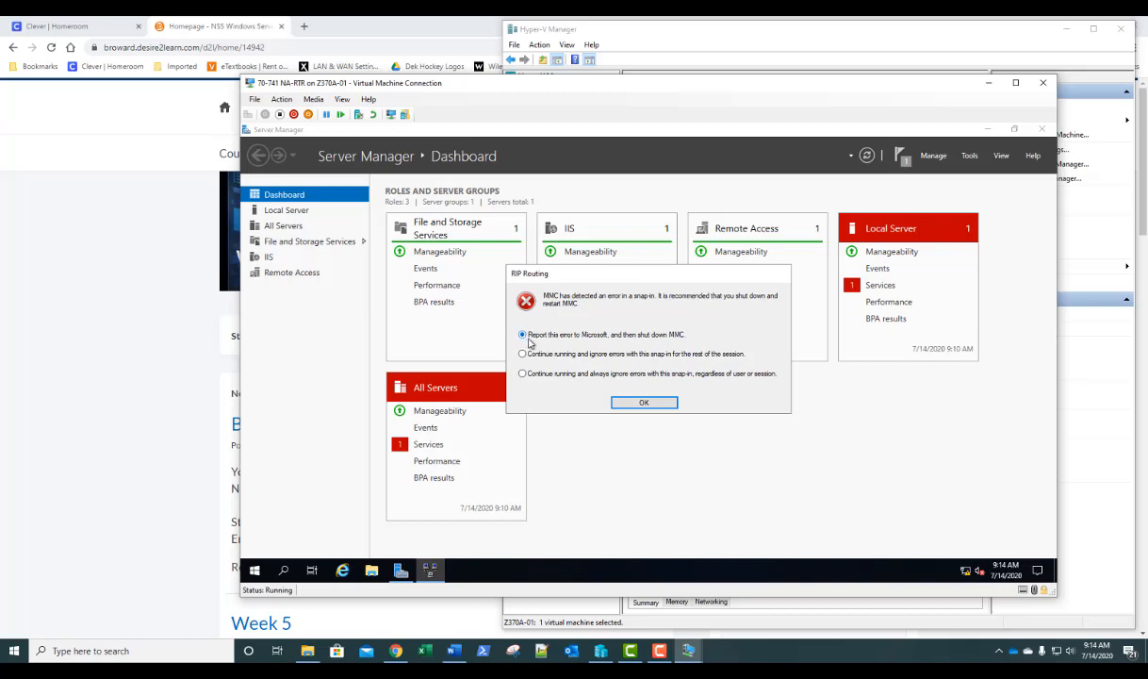
{"action": "left_click", "coordinate": [643, 403]}
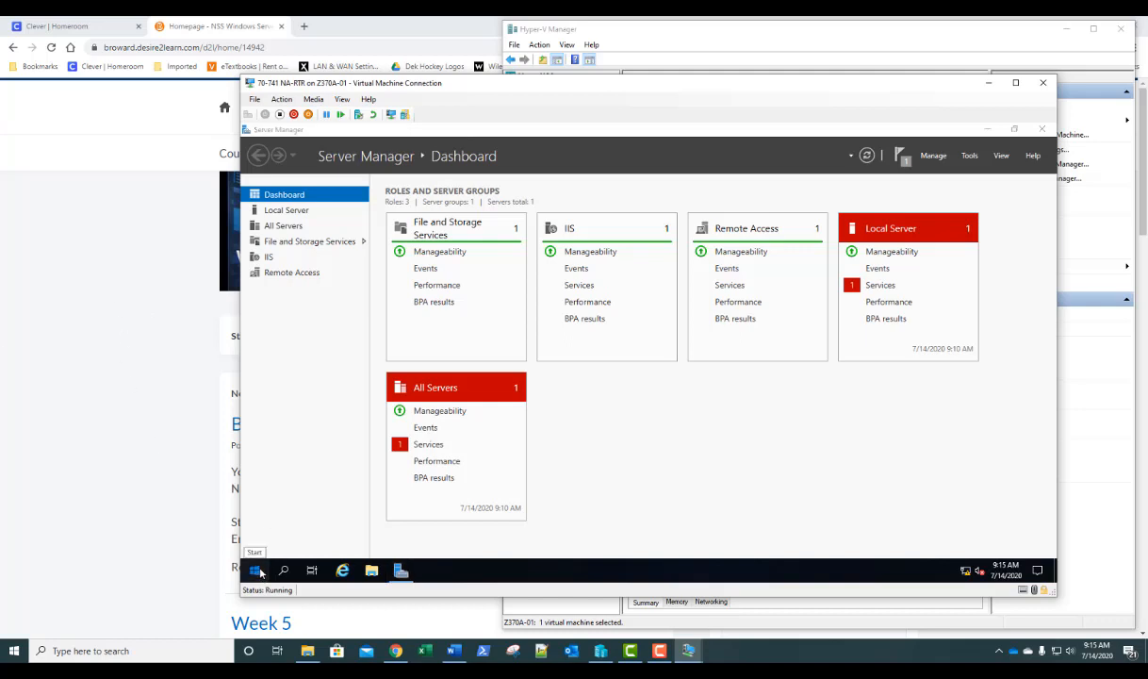
{"action": "left_click", "coordinate": [256, 571]}
{"action": "type", "text": "comm"}
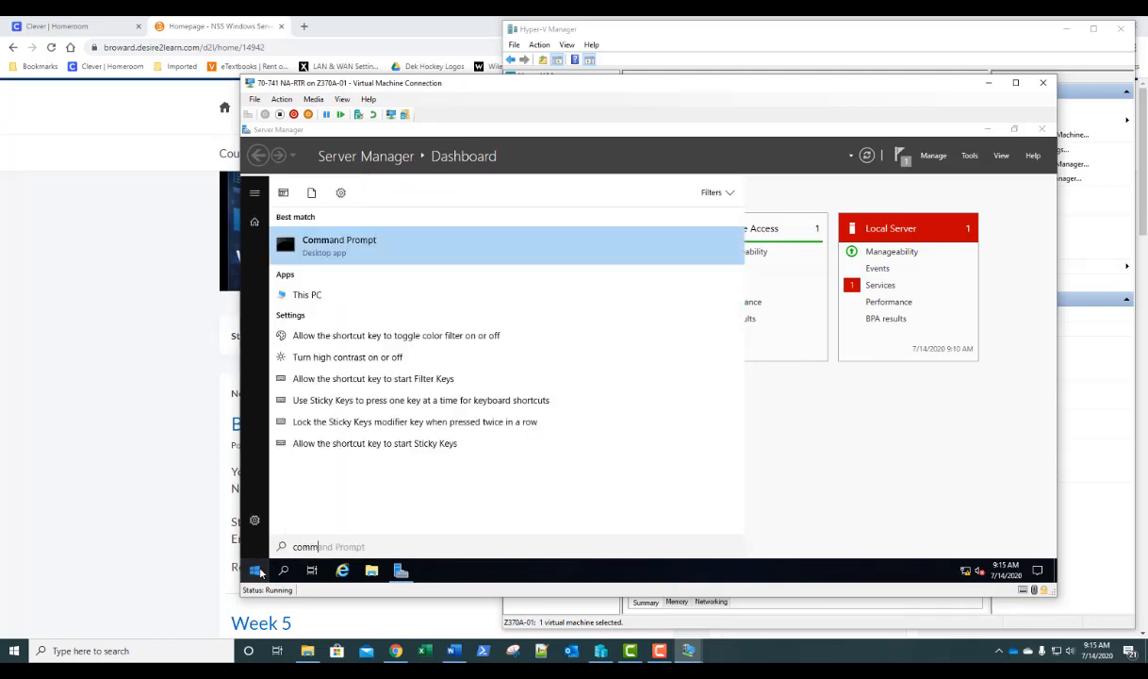
- Run Command Prompt as administrator from the search results, approving the UAC prompt
{"action": "right_click", "coordinate": [340, 251]}
{"action": "left_click", "coordinate": [360, 263]}
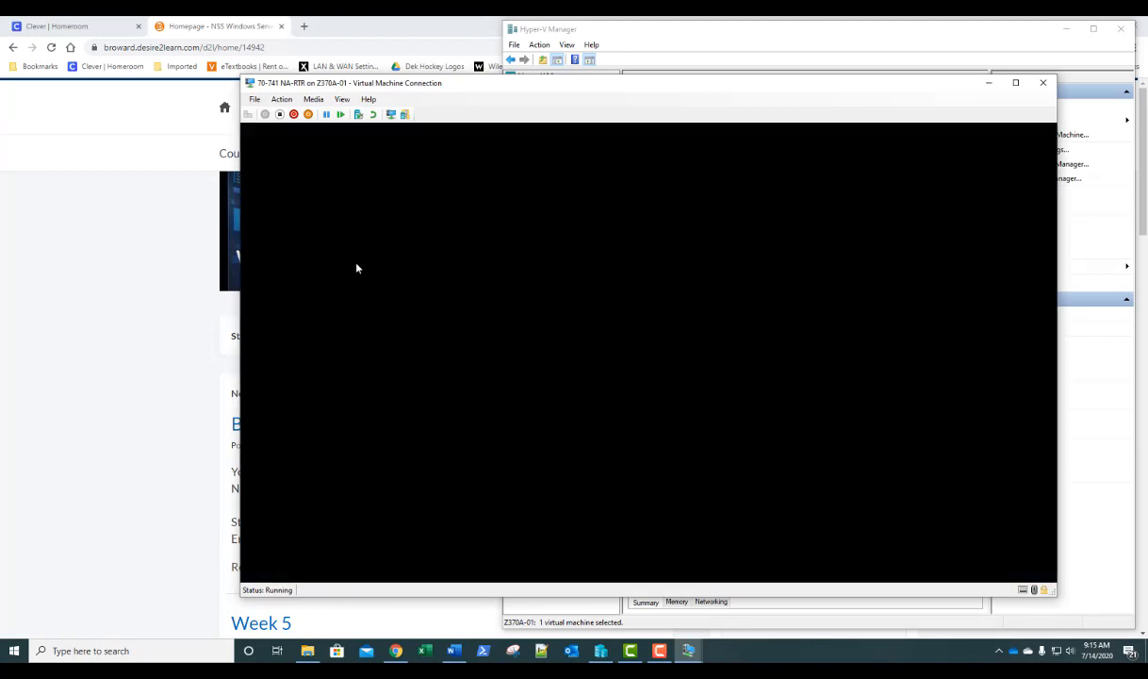
{"action": "left_click", "coordinate": [584, 422]}
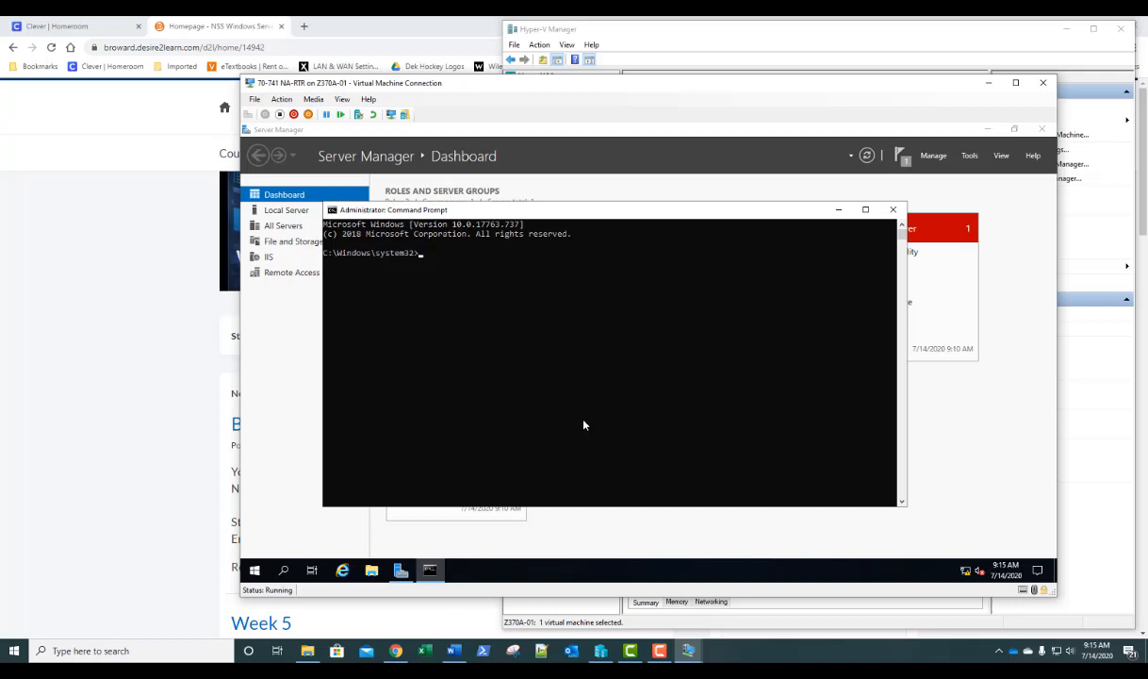
- Run 'route /?' to display the route command's help
{"action": "type", "text": "route"}
{"action": "type", "text": "/?"}
{"action": "key", "text": "Return"}
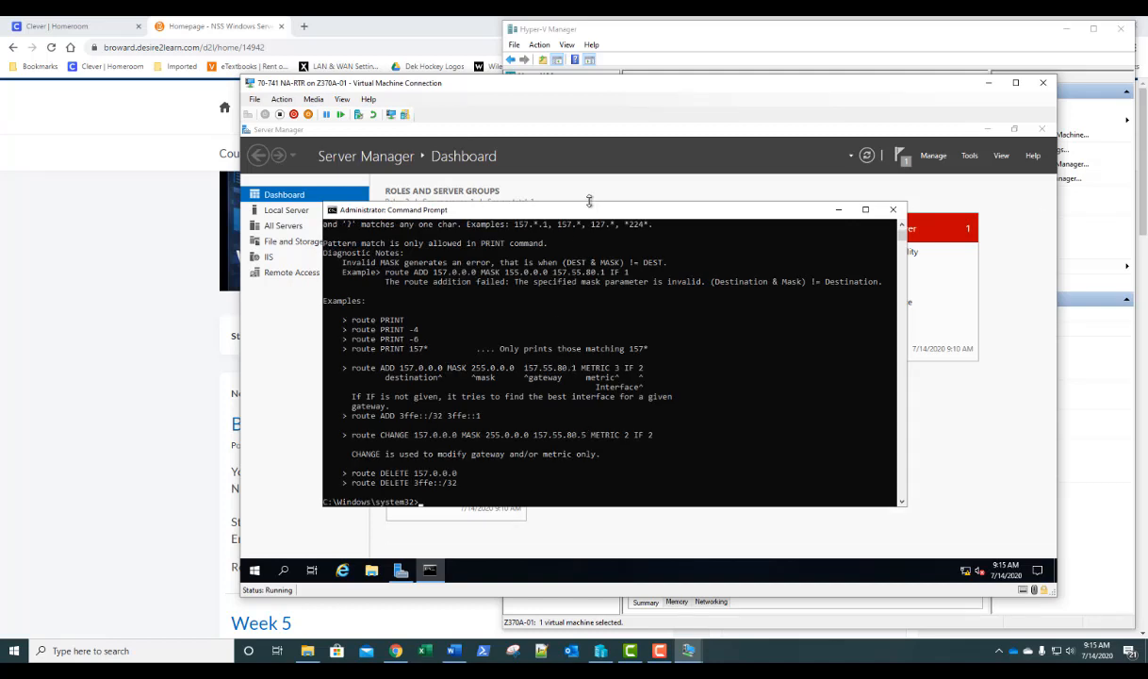
- Make the console taller and highlight the PRINT, ADD, DELETE and CHANGE command list
{"action": "left_click_drag", "start_coordinate": [589, 200], "coordinate": [595, 103]}
{"action": "scroll", "coordinate": [619, 345], "scroll_direction": "up", "scroll_amount": 5}
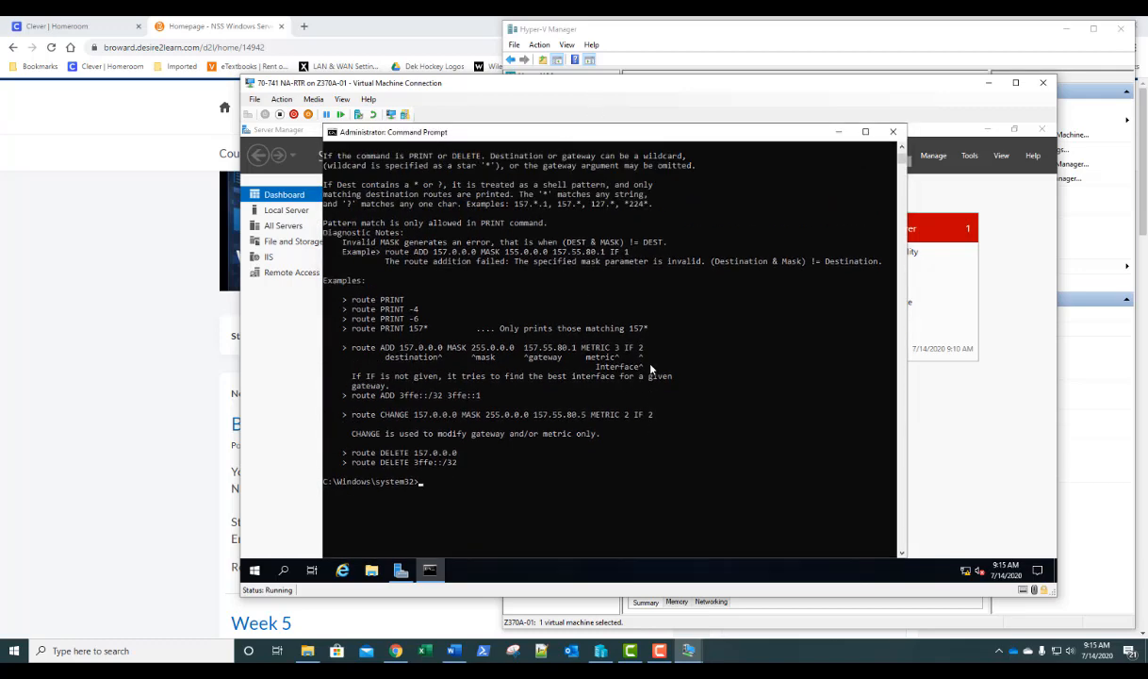
{"action": "scroll", "coordinate": [650, 369], "scroll_direction": "up", "scroll_amount": 10}
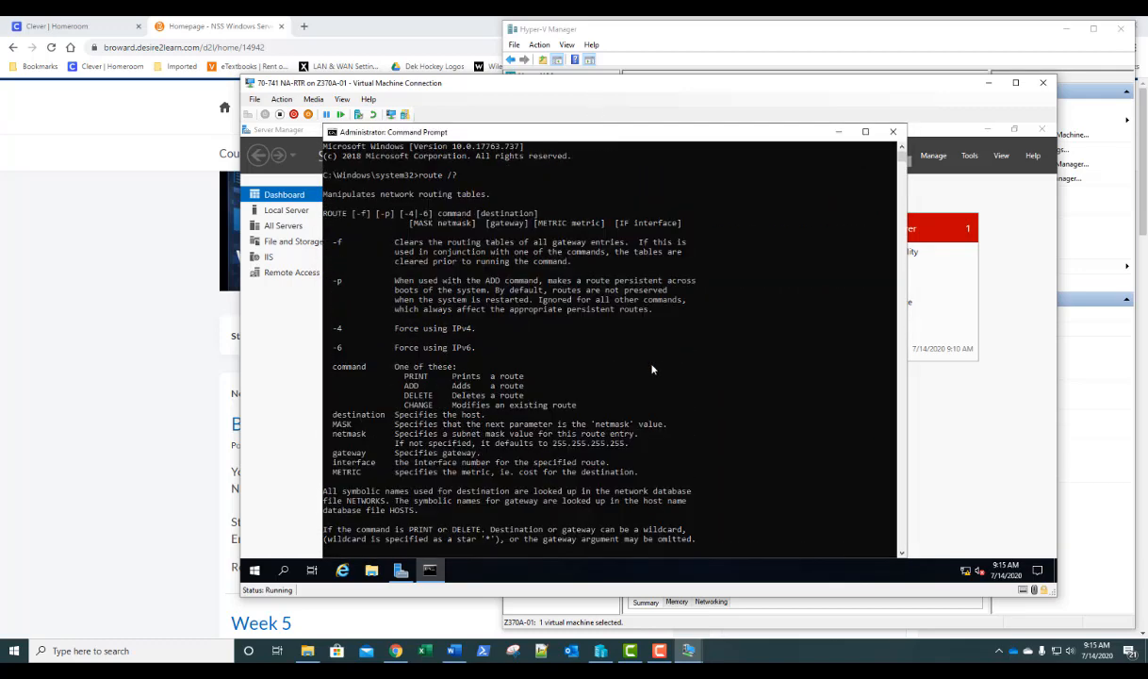
{"action": "scroll", "coordinate": [652, 369], "scroll_direction": "down", "scroll_amount": 1}
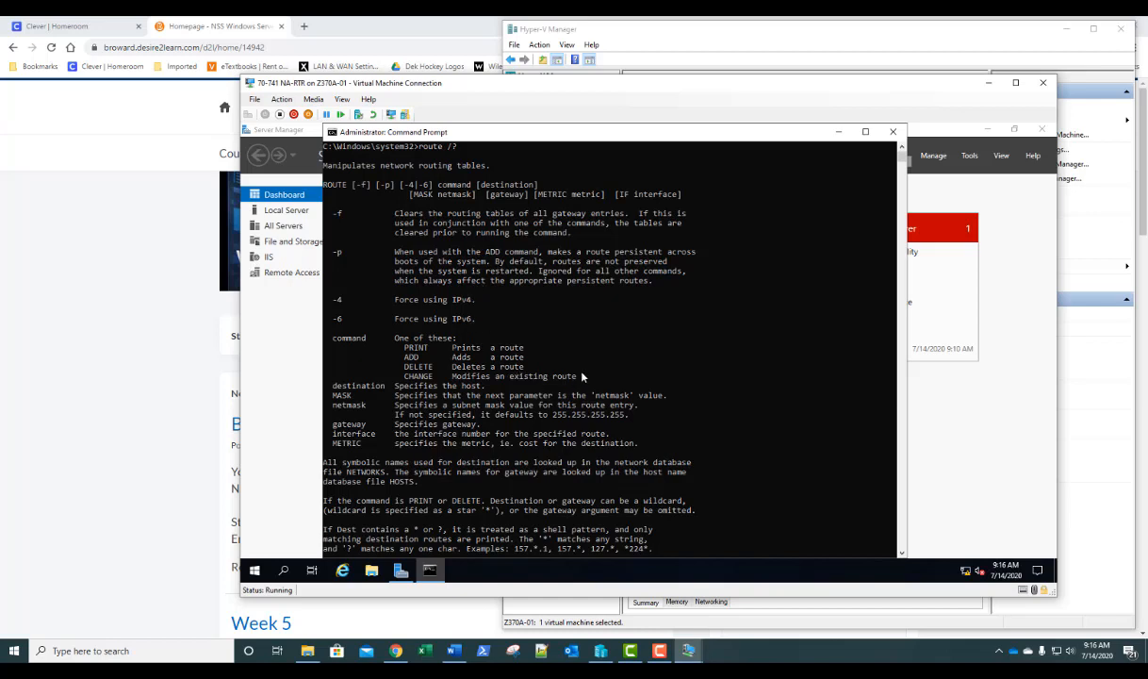
{"action": "left_click_drag", "start_coordinate": [579, 378], "coordinate": [311, 351]}
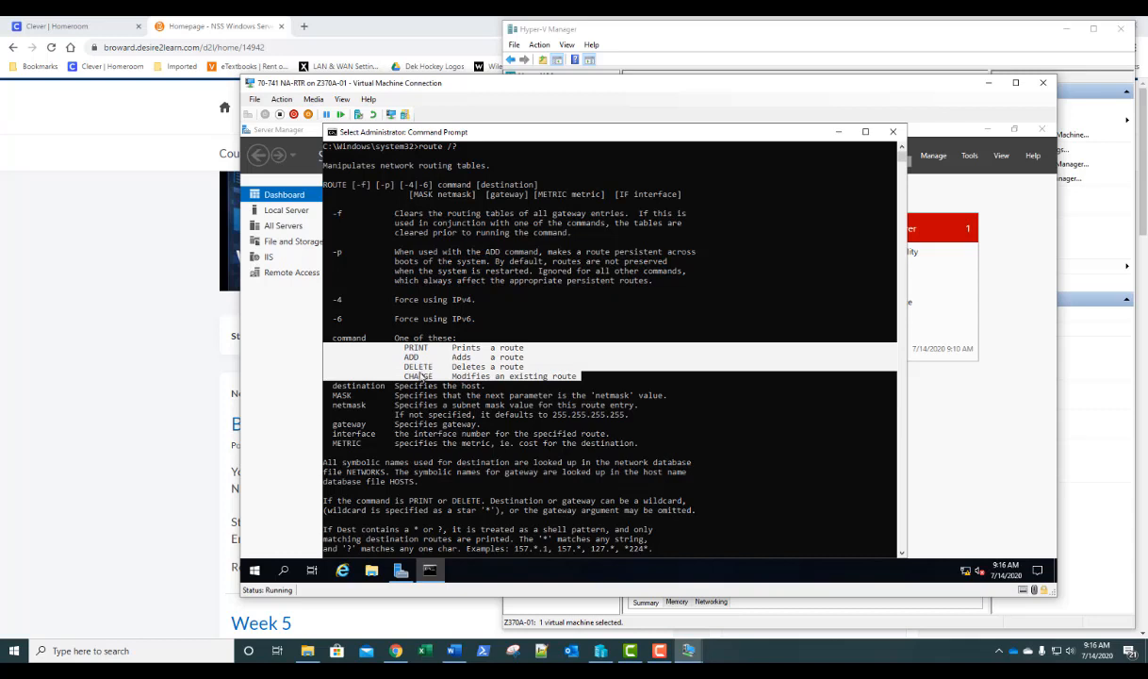
{"action": "left_click", "coordinate": [418, 378]}
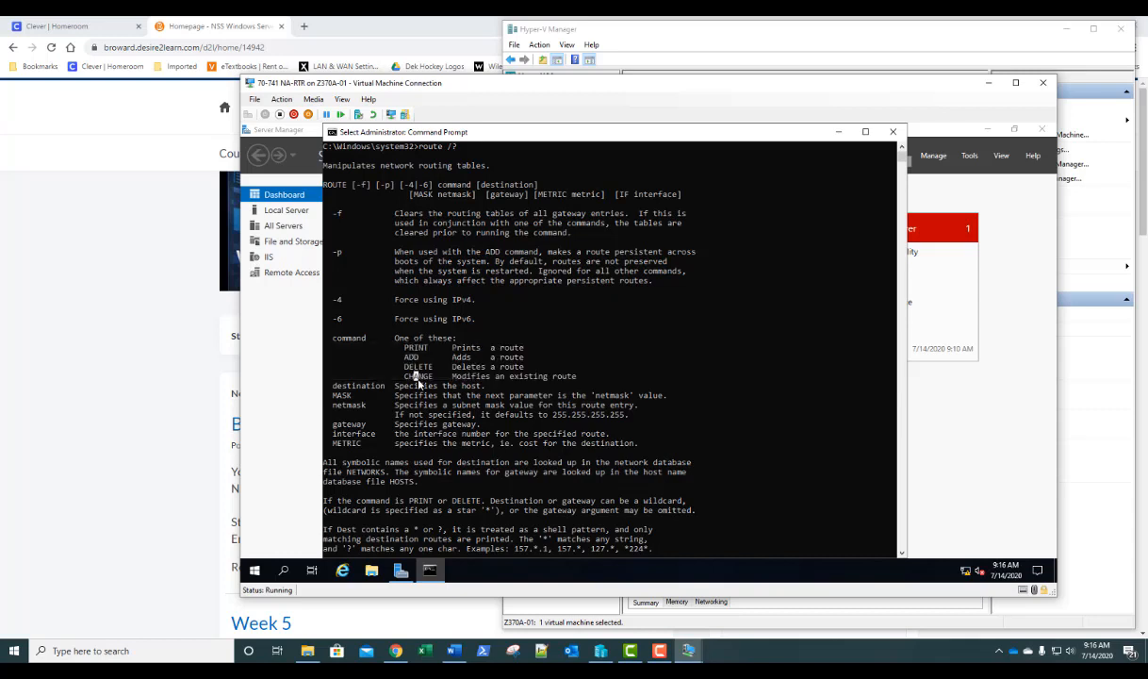
{"action": "left_click", "coordinate": [586, 375]}
- On the host, run 'route print' in Windows PowerShell, then minimize the PowerShell window
{"action": "right_click", "coordinate": [13, 653]}
{"action": "left_click", "coordinate": [66, 477]}
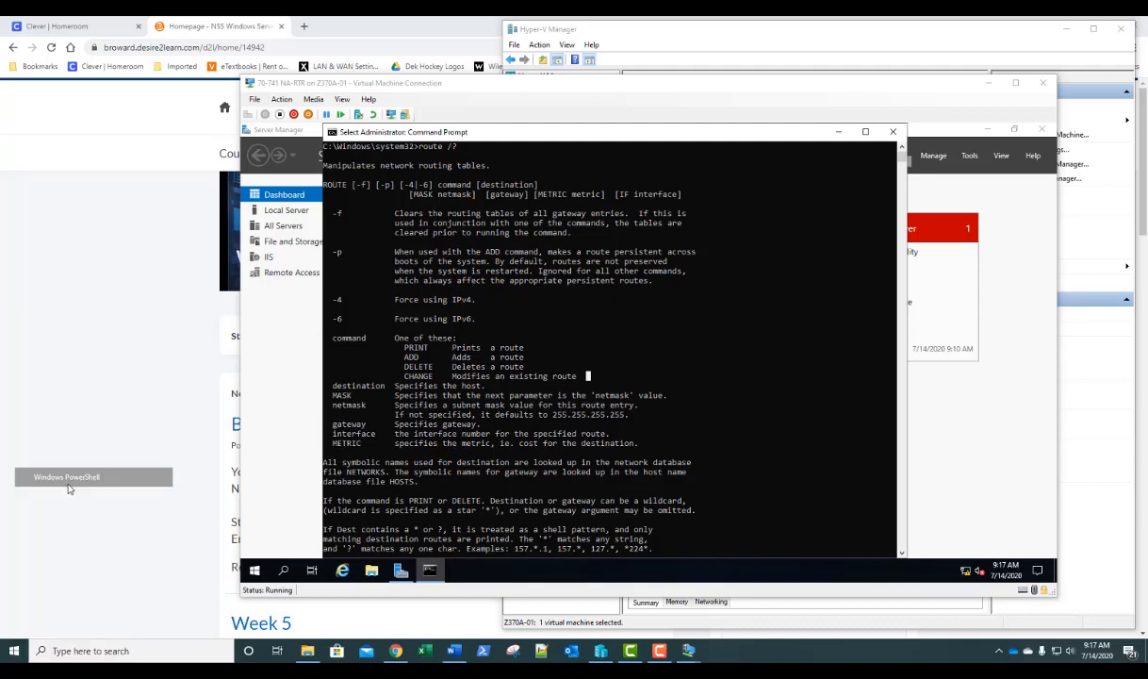
{"action": "left_click_drag", "start_coordinate": [449, 123], "coordinate": [507, 121]}
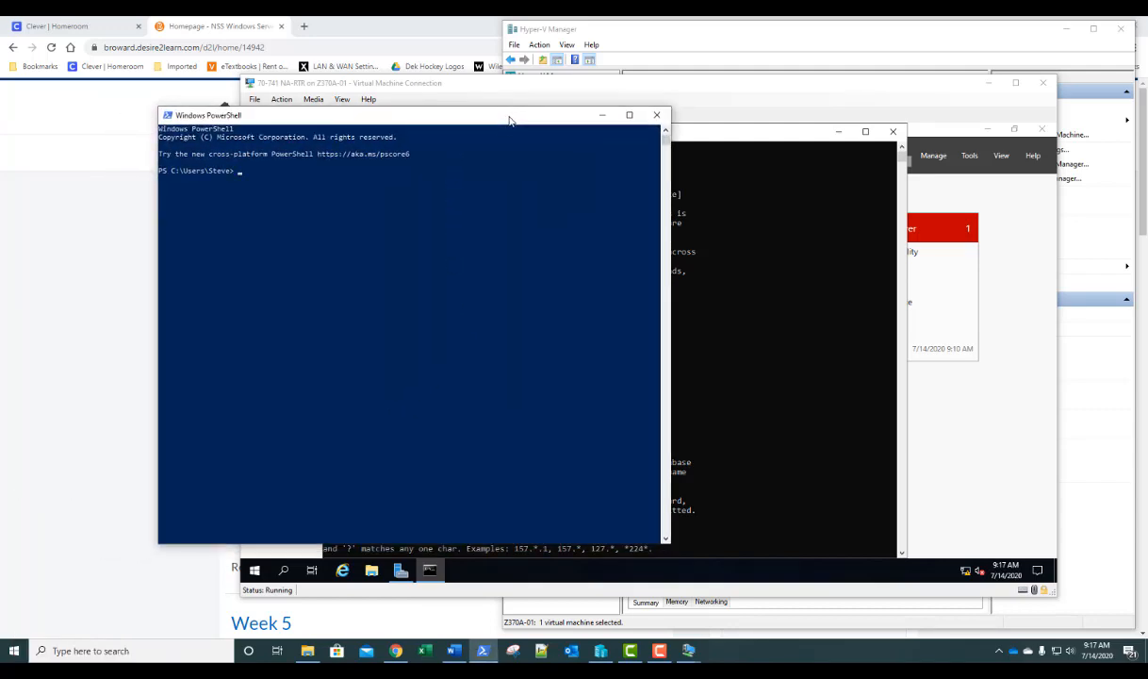
{"action": "type", "text": "route print"}
{"action": "key", "text": "Return"}
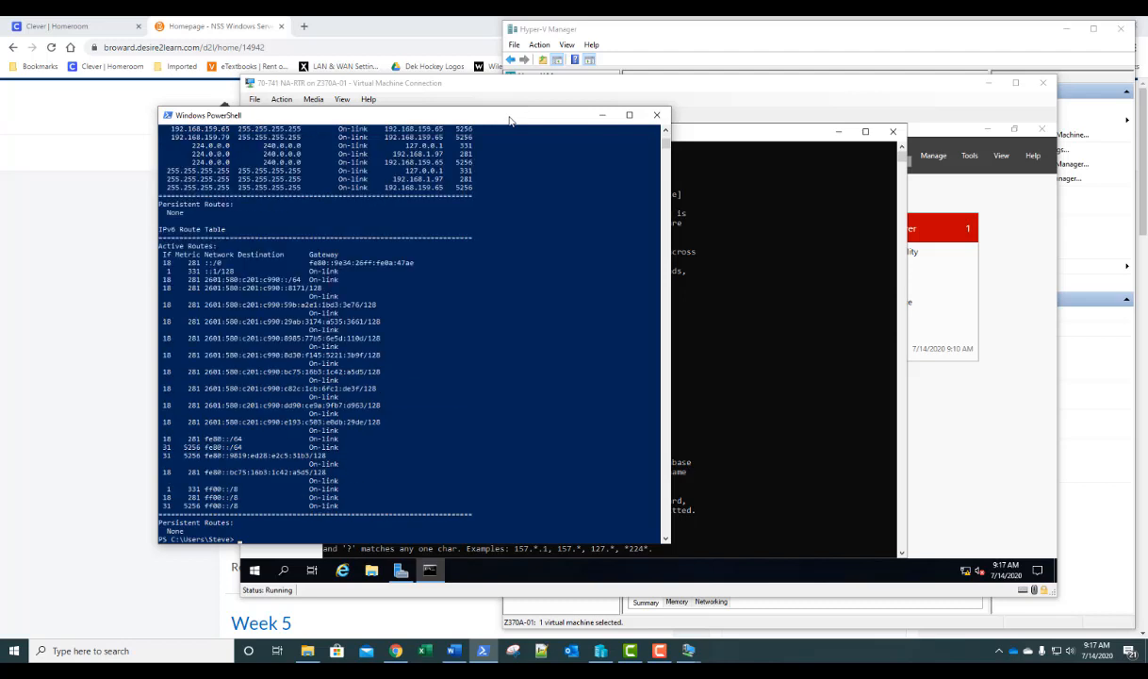
{"action": "scroll", "coordinate": [495, 285], "scroll_direction": "up", "scroll_amount": 8}
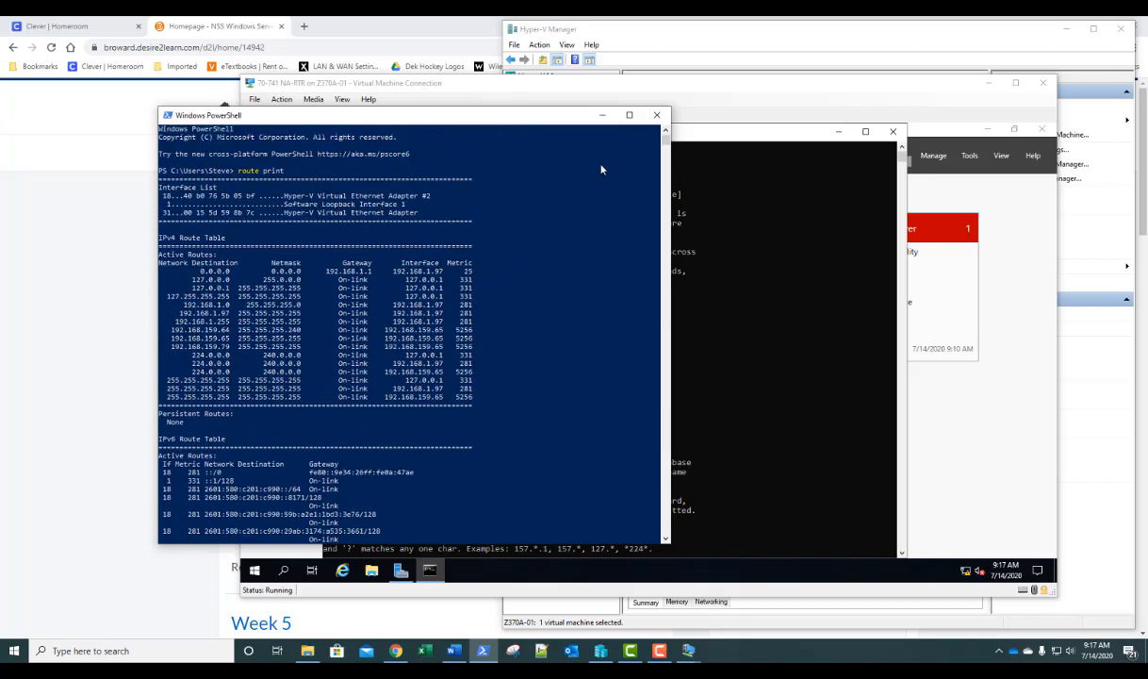
{"action": "left_click", "coordinate": [613, 114]}
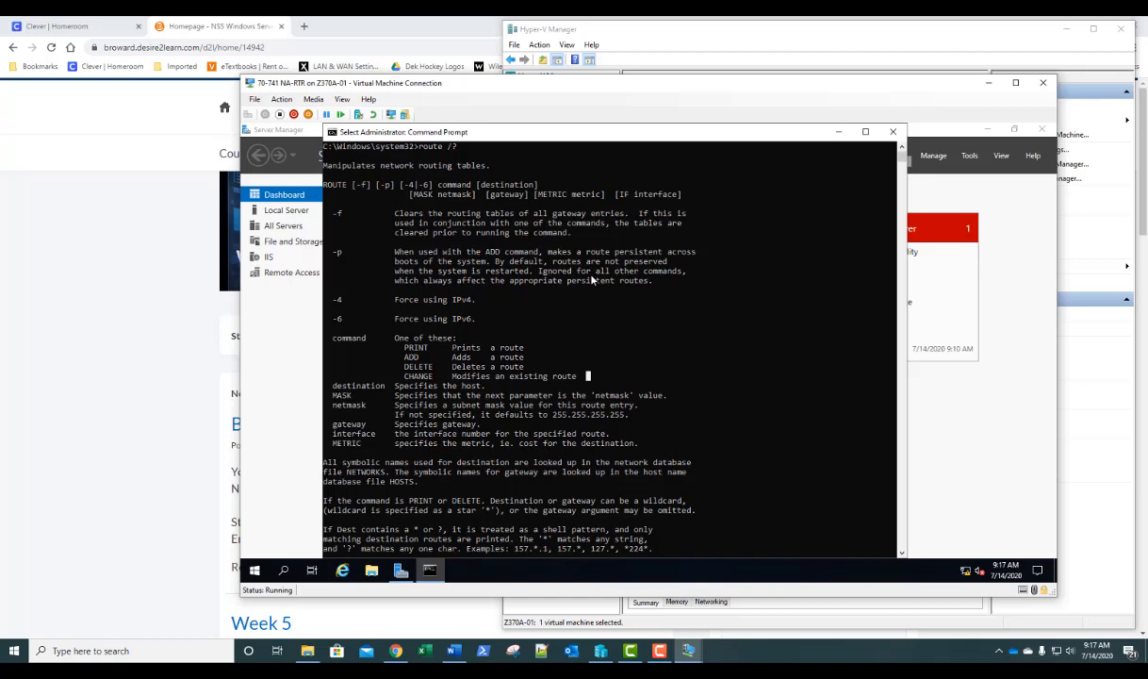
- Run 'route print' on NA-RTR and review its IPv4 and IPv6 route tables
{"action": "key", "text": "Escape"}
{"action": "type", "text": "route "}
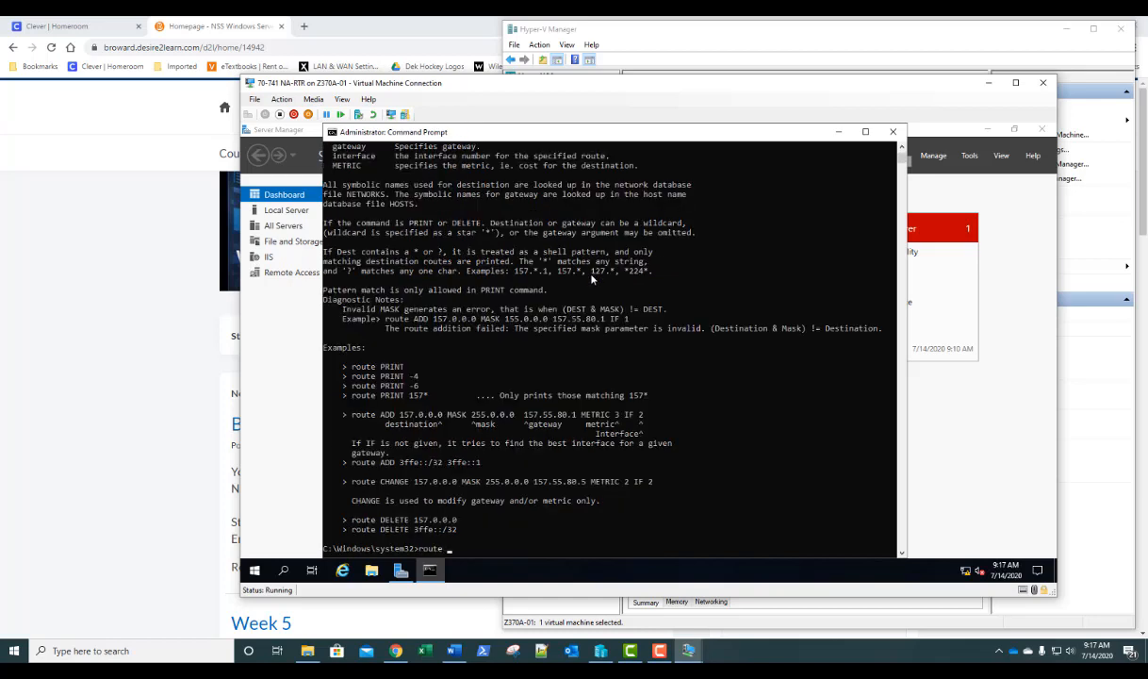
{"action": "type", "text": "print"}
{"action": "key", "text": "Return"}
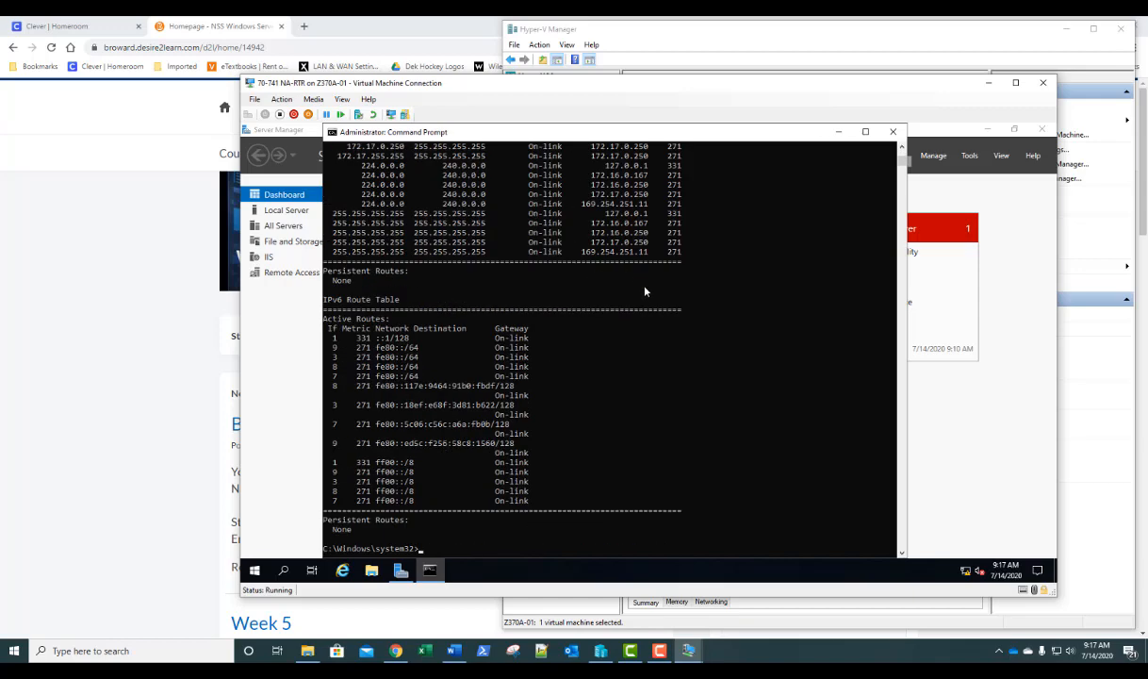
{"action": "scroll", "coordinate": [627, 288], "scroll_direction": "up", "scroll_amount": 8}
{"action": "scroll", "coordinate": [645, 295], "scroll_direction": "up", "scroll_amount": 2}
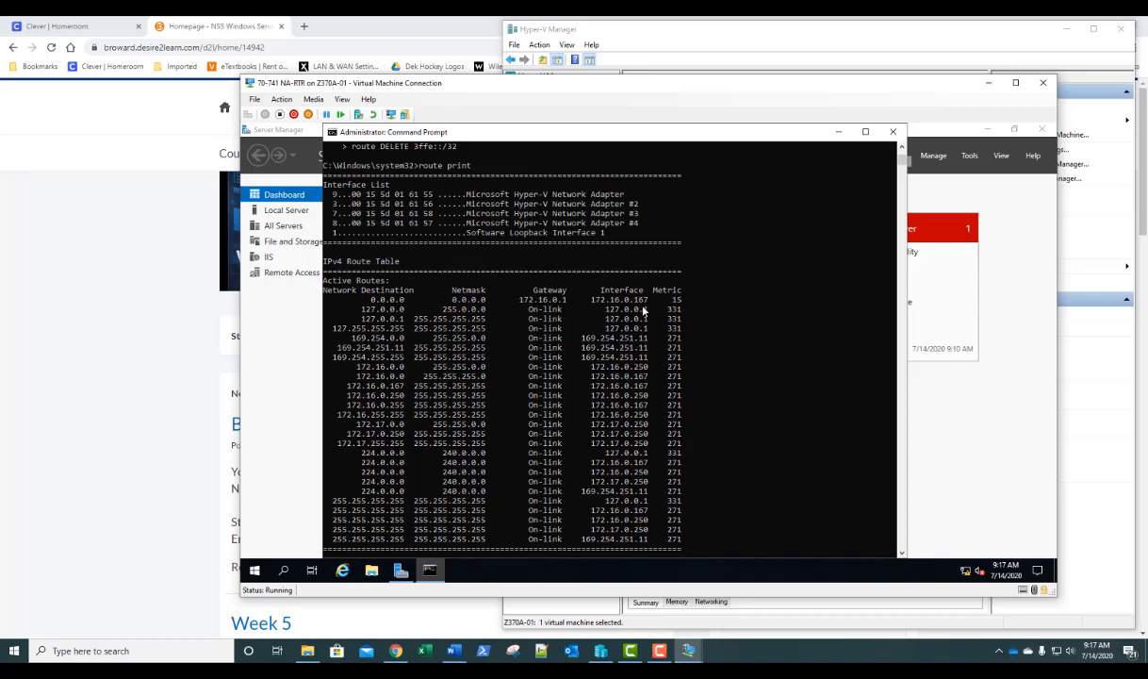
{"action": "scroll", "coordinate": [644, 310], "scroll_direction": "down", "scroll_amount": 8}
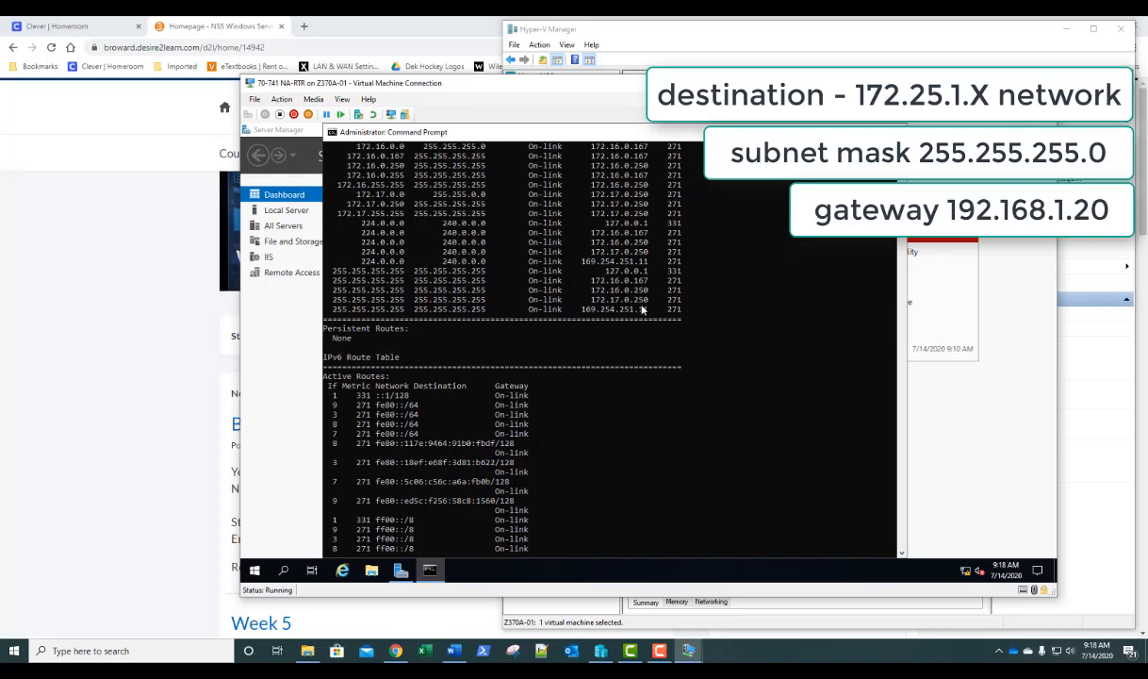
- Rerun route /?, then enter 'route 172.25.1.0 mask 255.255.255.0 192.168.1.20' without executing it
{"action": "key", "text": "Up"}
{"action": "key", "text": "Up"}
{"action": "key", "text": "Return"}
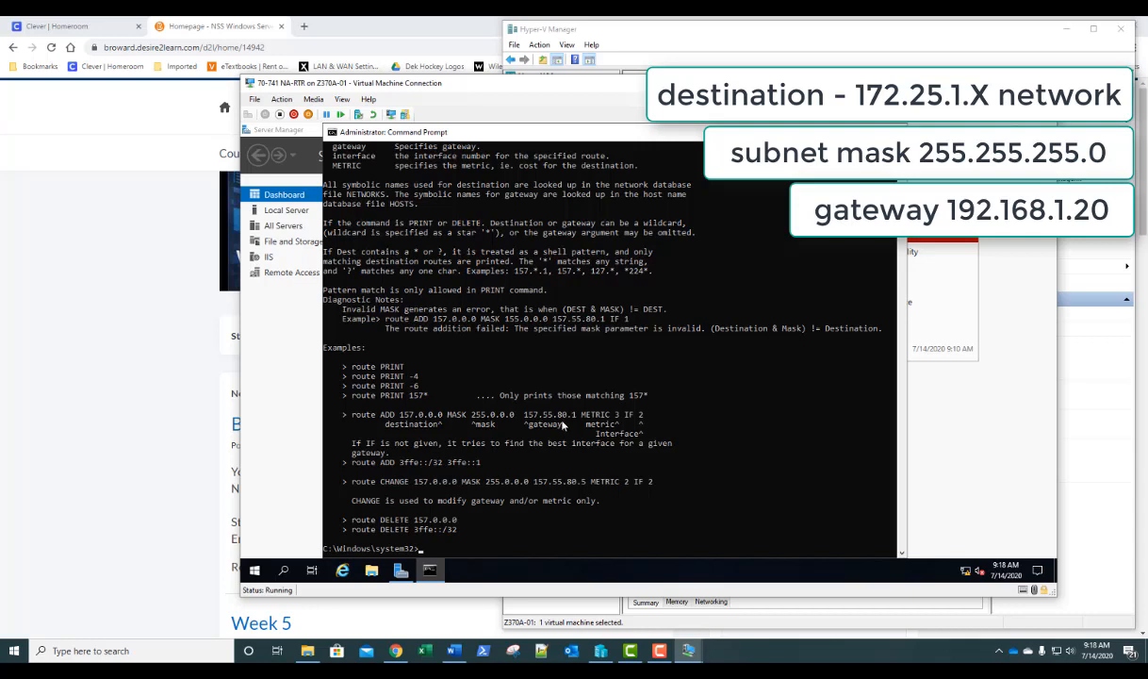
{"action": "type", "text": "route"}
{"action": "type", "text": "172"}
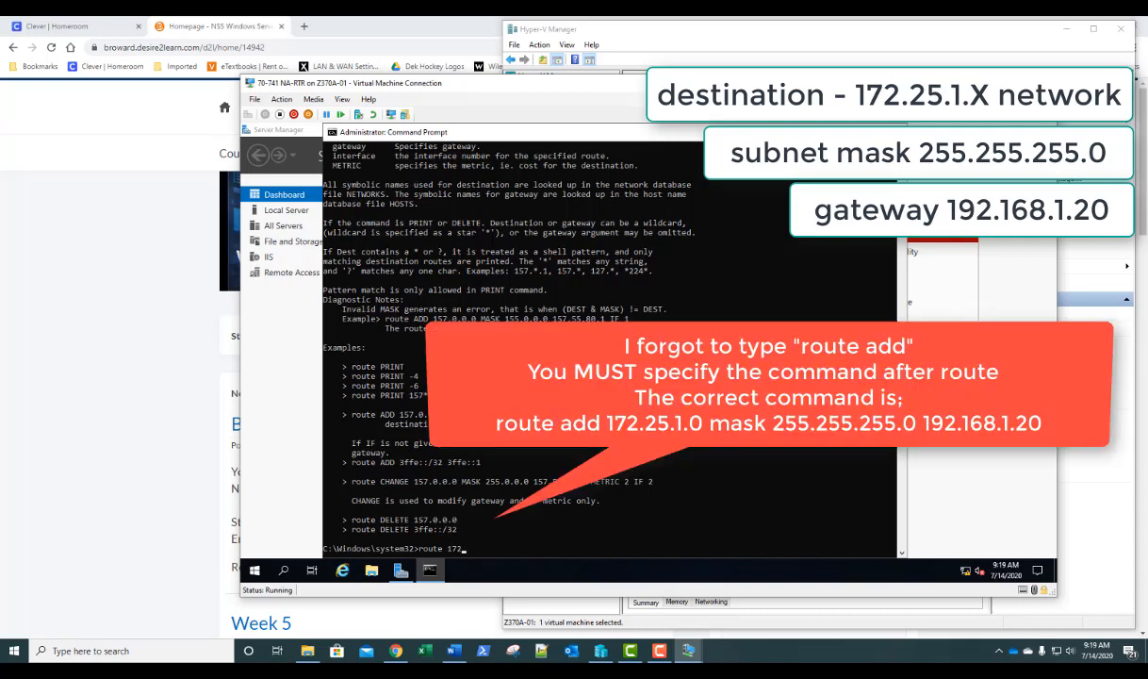
{"action": "type", "text": ".25.1."}
{"action": "type", "text": "0"}
{"action": "type", "text": " 255.2"}
{"action": "key", "text": "BackSpace"}
{"action": "key", "text": "BackSpace"}
{"action": "key", "text": "BackSpace"}
{"action": "key", "text": "BackSpace"}
{"action": "key", "text": "BackSpace"}
{"action": "type", "text": "mask 255.255.255.0"}
{"action": "type", "text": "192.168.1."}
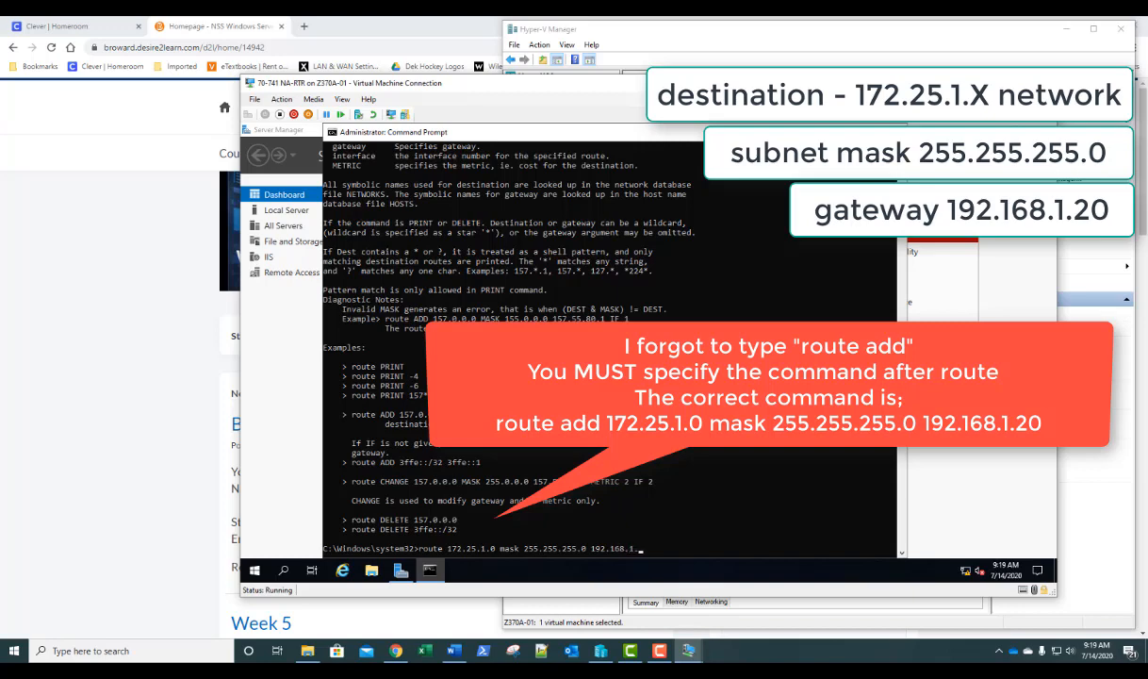
{"action": "type", "text": "20"}
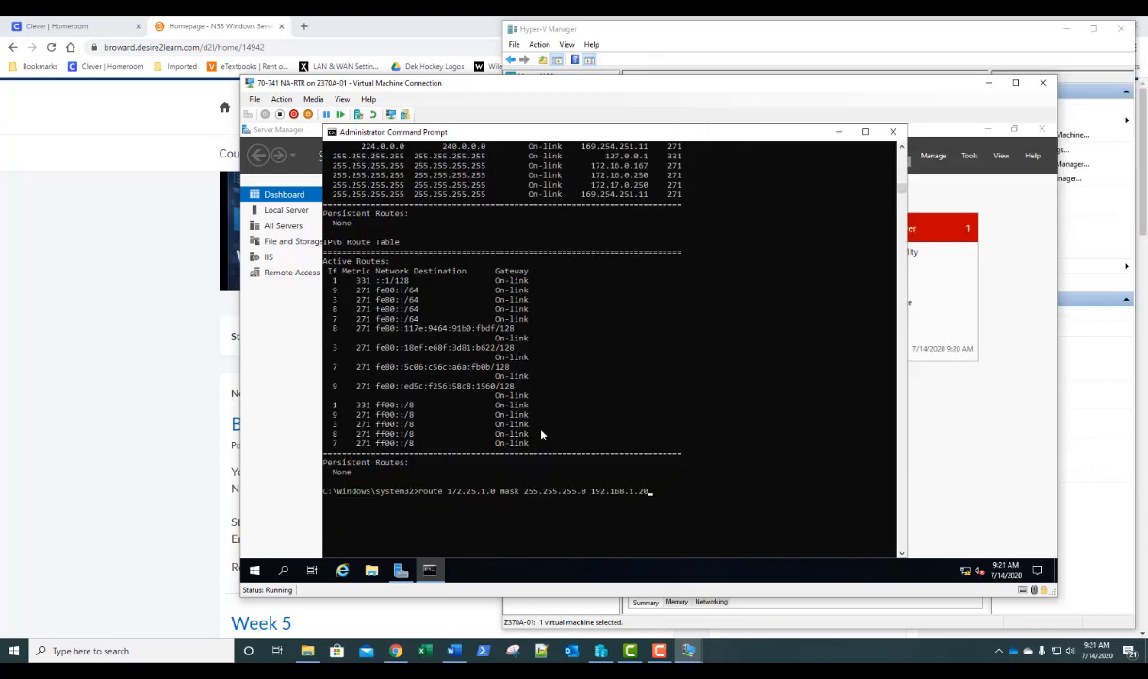
- Replace the unexecuted line with route /? and rerun it, highlighting the -p option
{"action": "key", "text": "Up"}
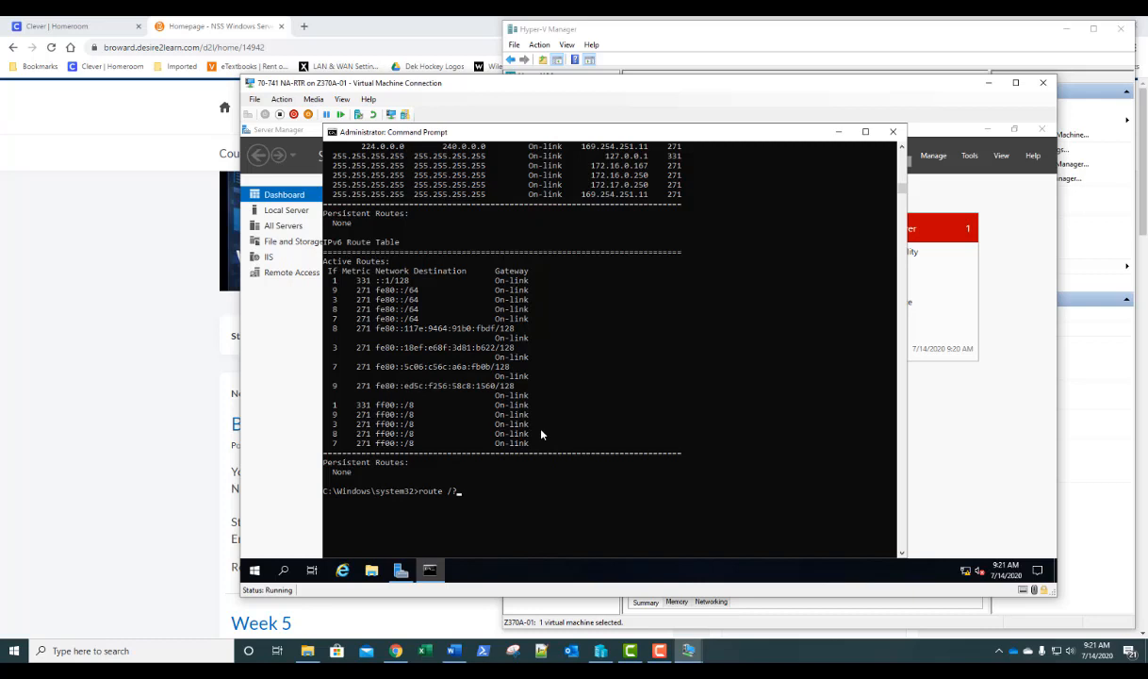
{"action": "key", "text": "Return"}
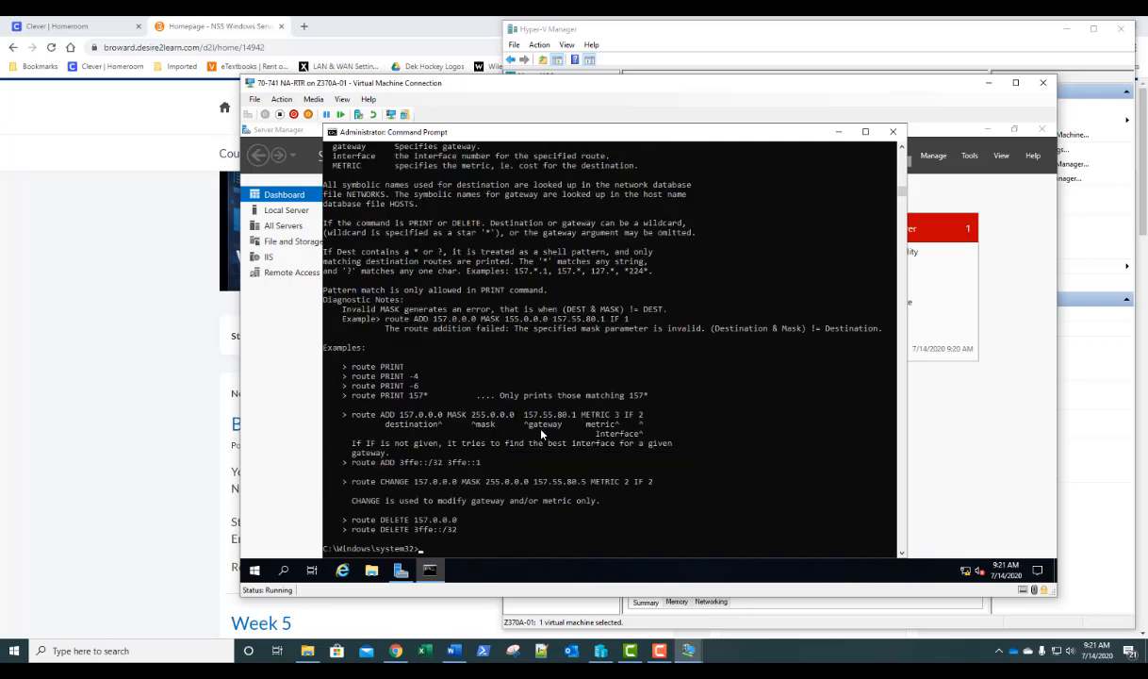
{"action": "scroll", "coordinate": [542, 433], "scroll_direction": "up", "scroll_amount": 13}
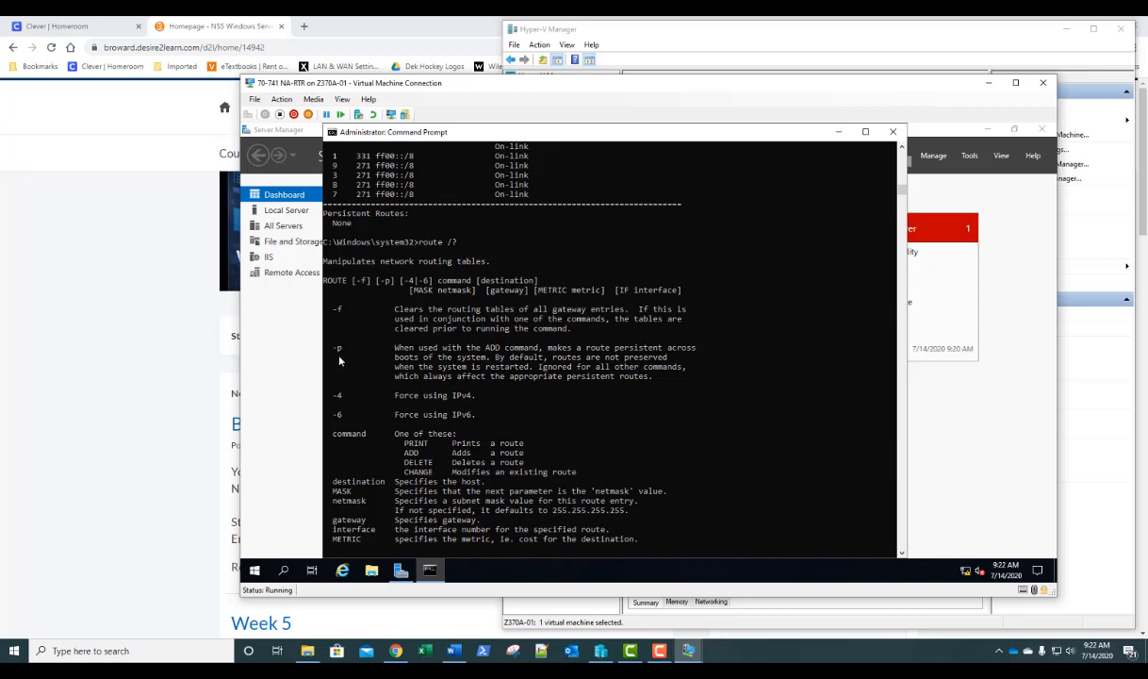
{"action": "left_click_drag", "start_coordinate": [345, 345], "coordinate": [334, 354]}
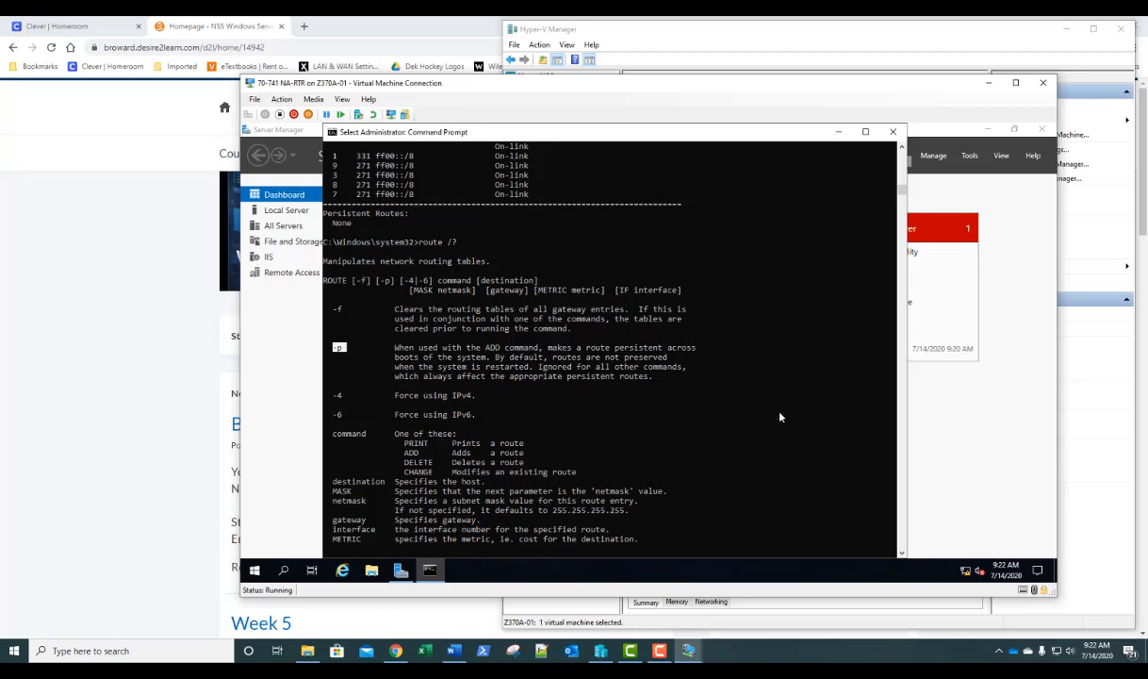
- Scroll through the route help and highlight the list of route commands
{"action": "scroll", "coordinate": [764, 417], "scroll_direction": "down", "scroll_amount": 5}
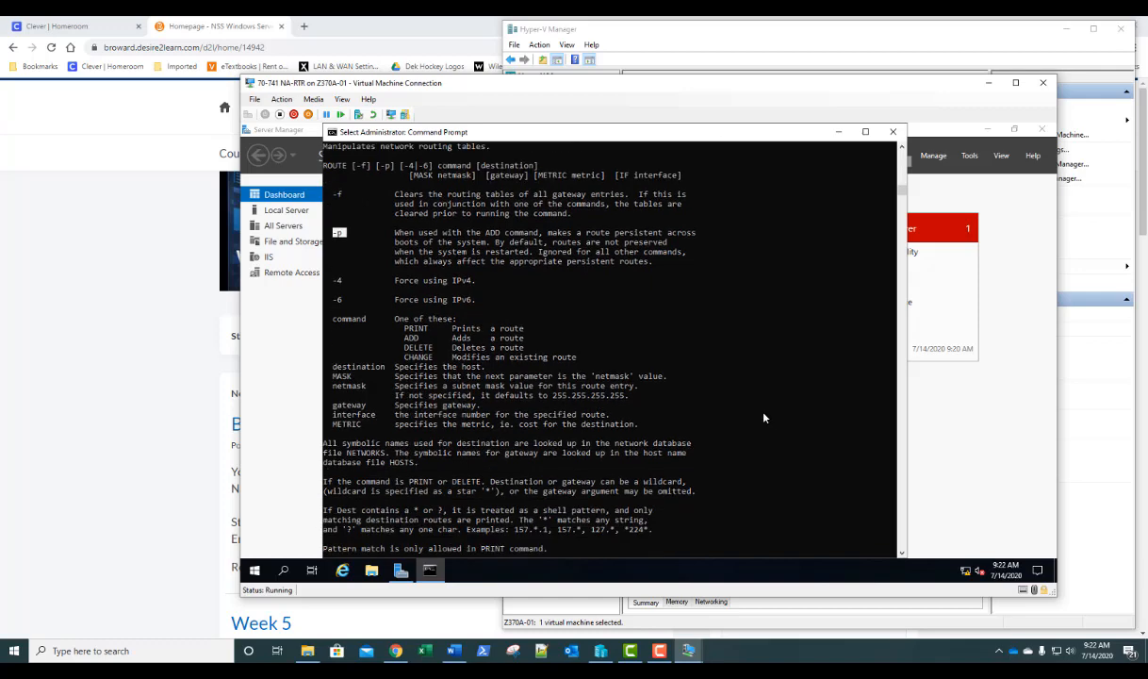
{"action": "scroll", "coordinate": [764, 418], "scroll_direction": "down", "scroll_amount": 3}
{"action": "scroll", "coordinate": [764, 418], "scroll_direction": "down", "scroll_amount": 3}
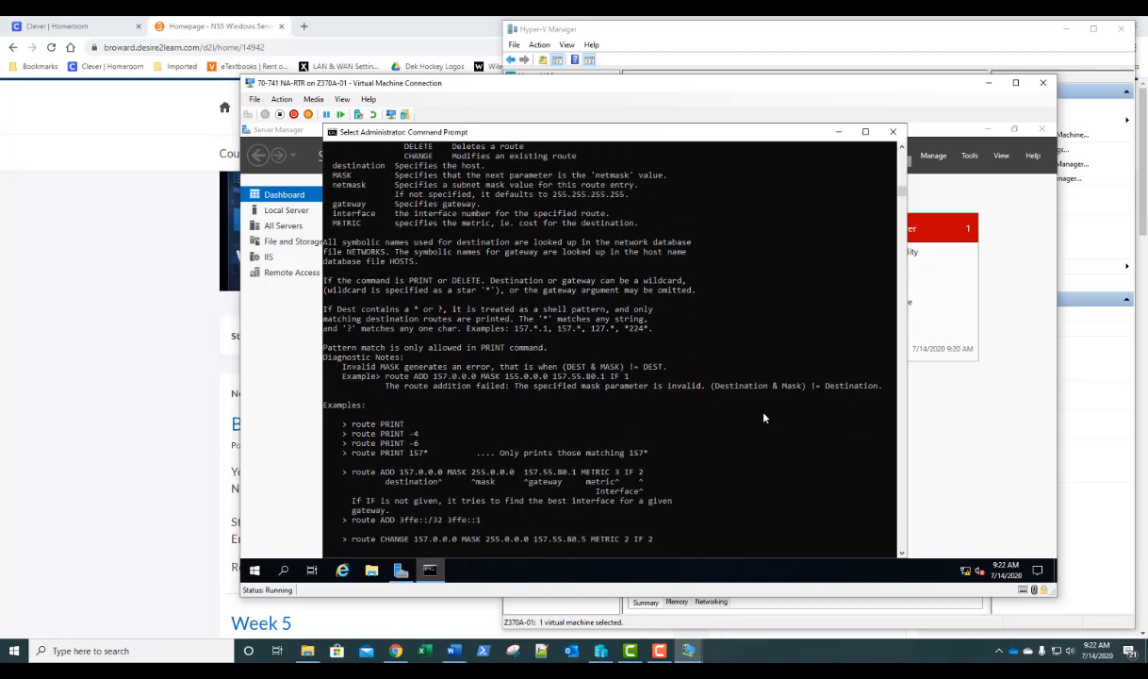
{"action": "scroll", "coordinate": [763, 418], "scroll_direction": "down", "scroll_amount": 3}
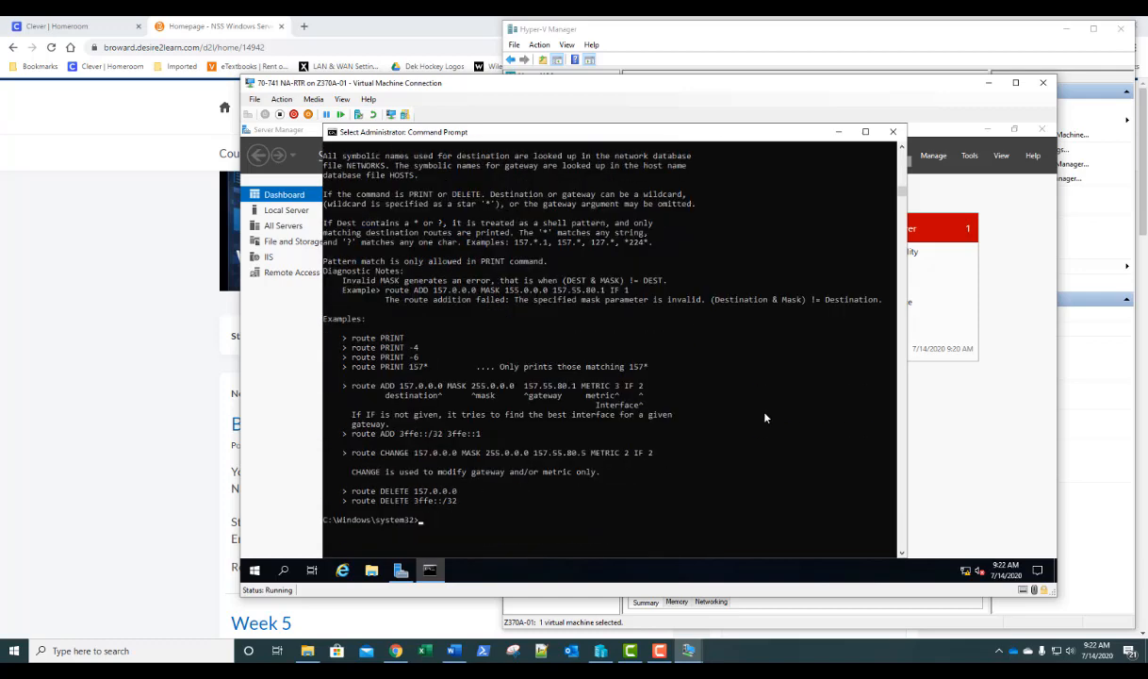
{"action": "scroll", "coordinate": [764, 418], "scroll_direction": "up", "scroll_amount": 4}
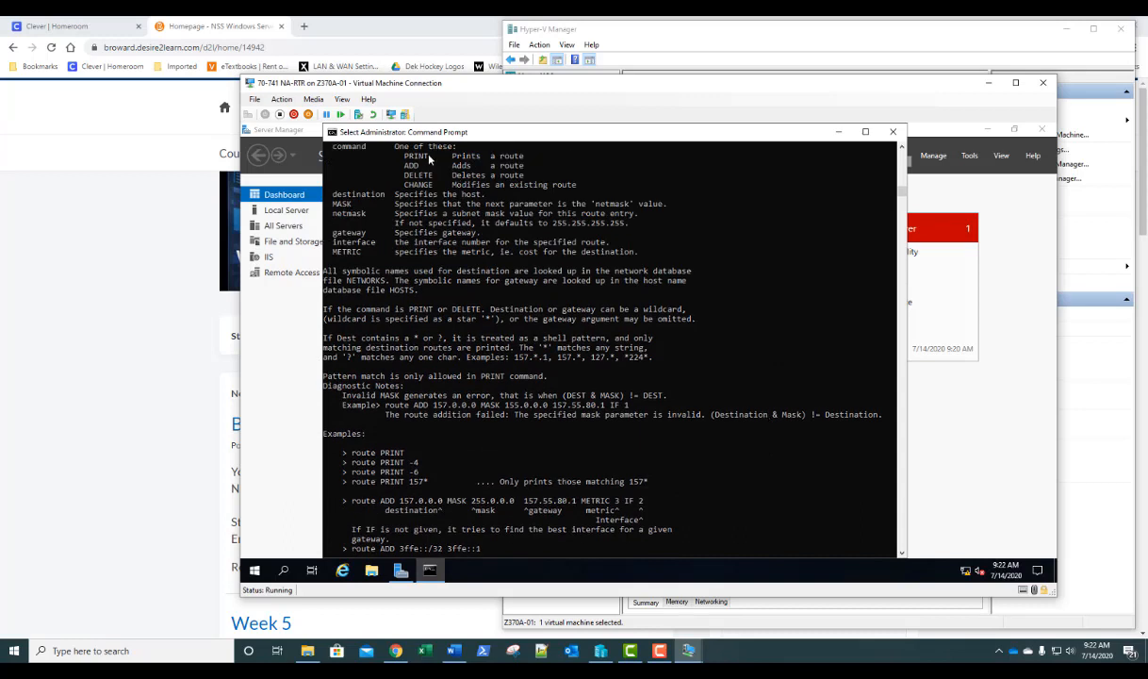
{"action": "left_click_drag", "start_coordinate": [419, 177], "coordinate": [366, 158]}
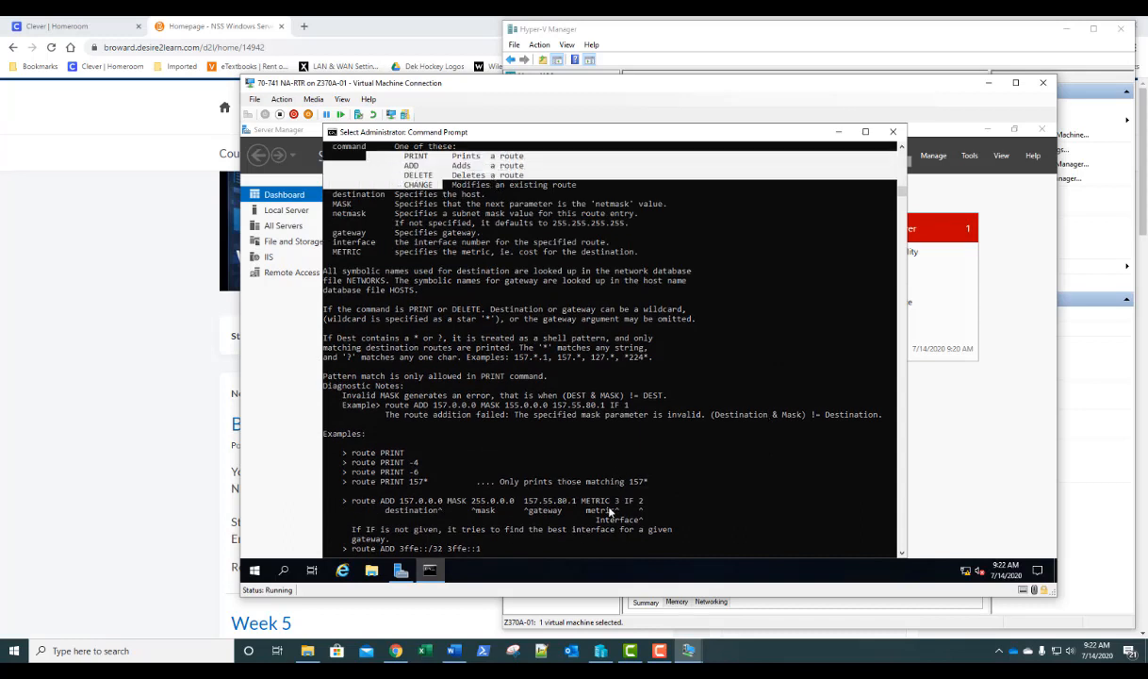
{"action": "scroll", "coordinate": [622, 528], "scroll_direction": "down", "scroll_amount": 2}
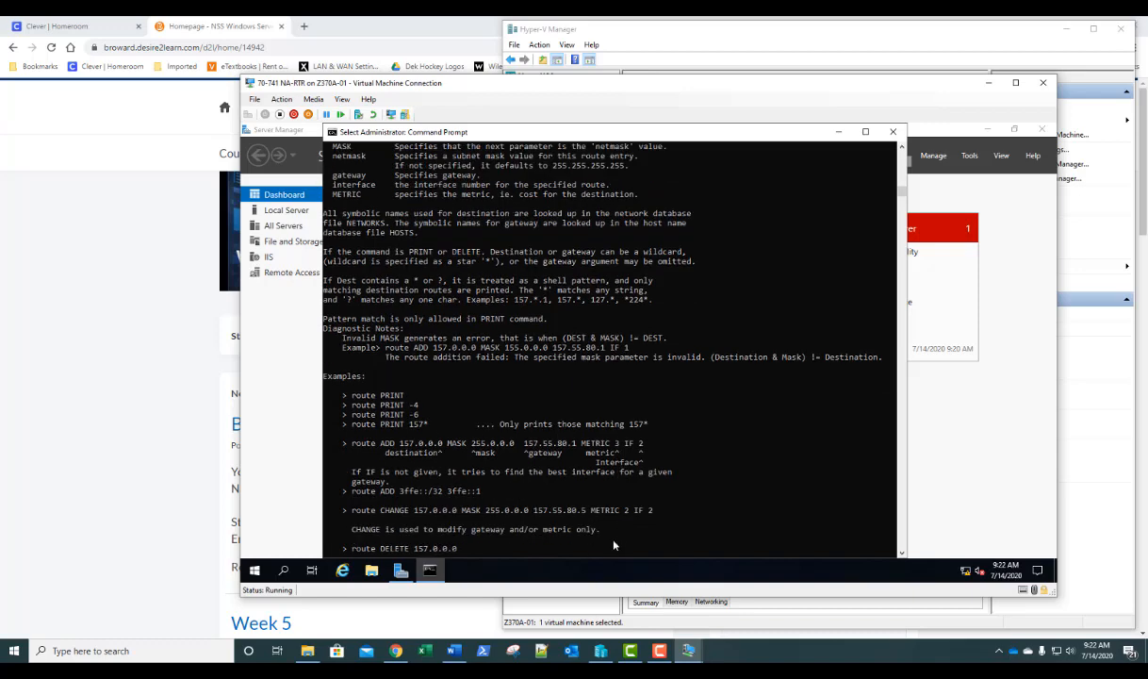
{"action": "left_click", "coordinate": [603, 546]}
{"action": "scroll", "coordinate": [609, 539], "scroll_direction": "down", "scroll_amount": 3}
{"action": "left_click", "coordinate": [572, 482]}
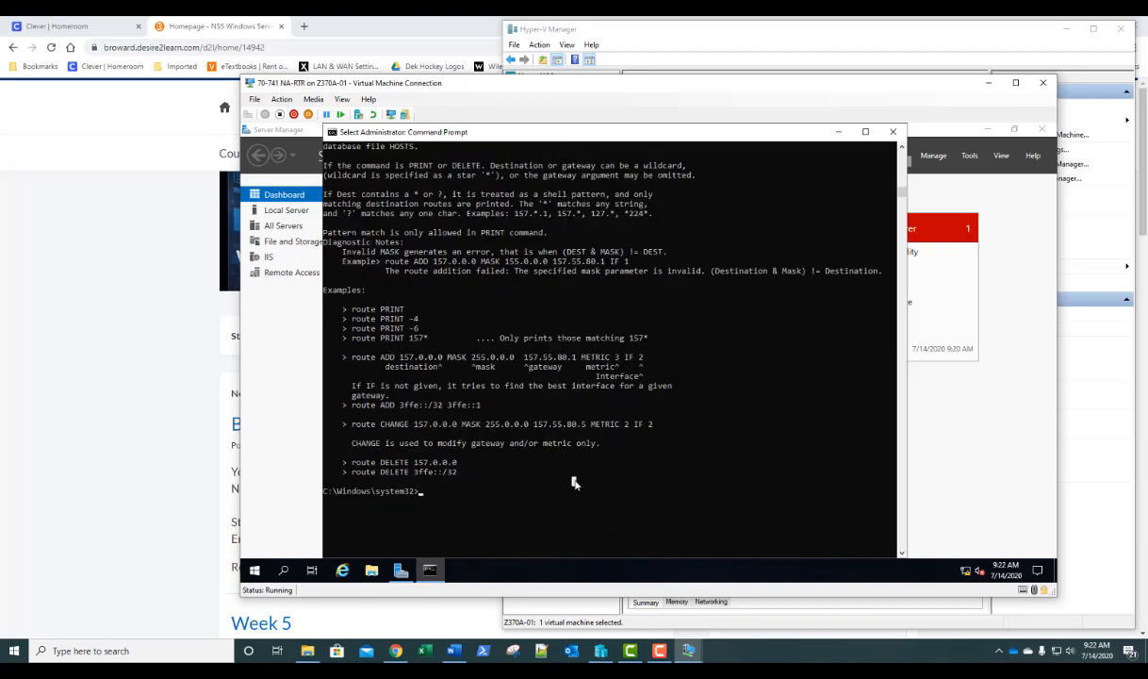
- Run 'route delete 172.25.1.0', which fails with 'Element not found'
{"action": "right_click", "coordinate": [575, 479]}
{"action": "type", "text": "route "}
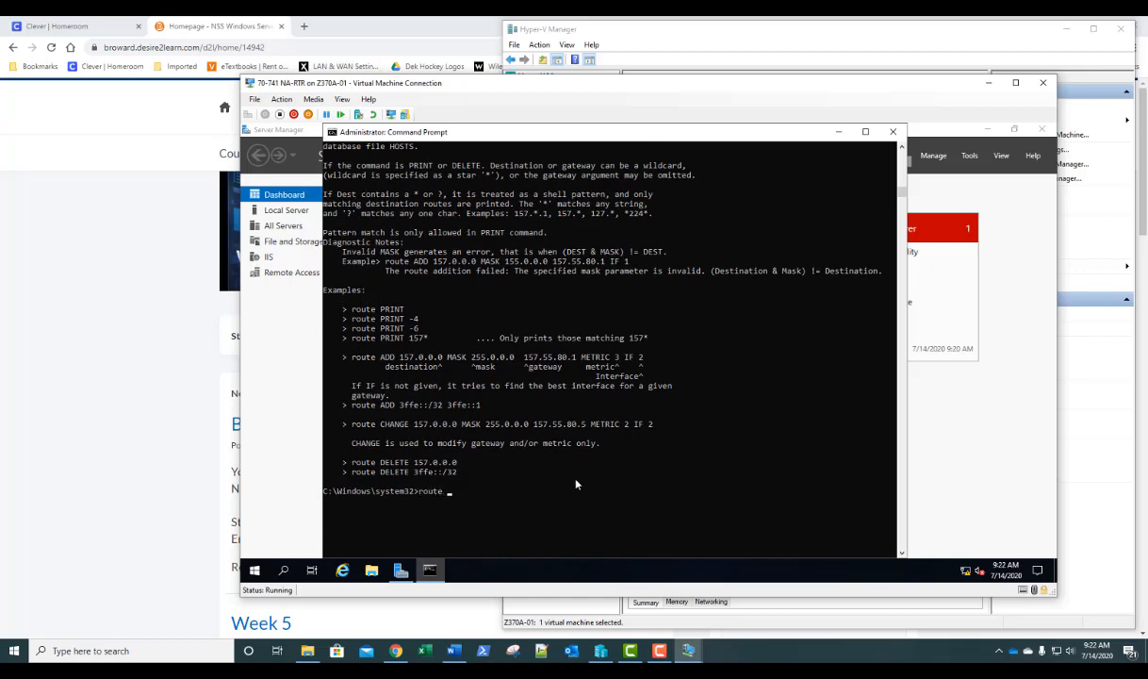
{"action": "type", "text": "delete"}
{"action": "type", "text": "172.25.1.0"}
{"action": "key", "text": "Return"}
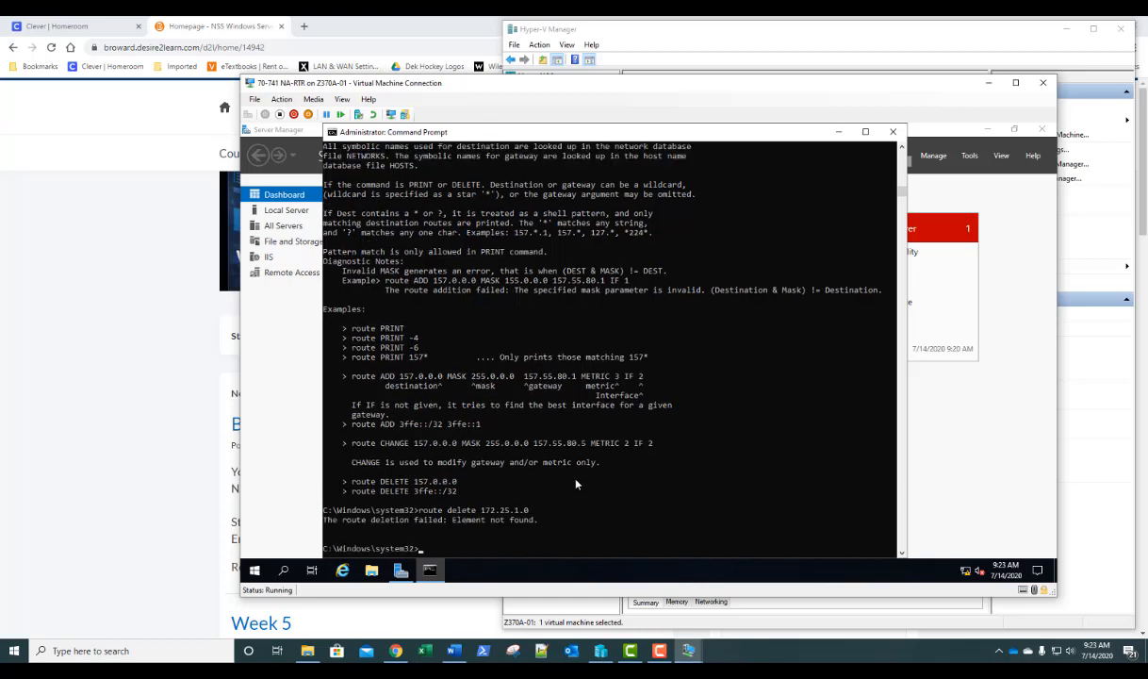